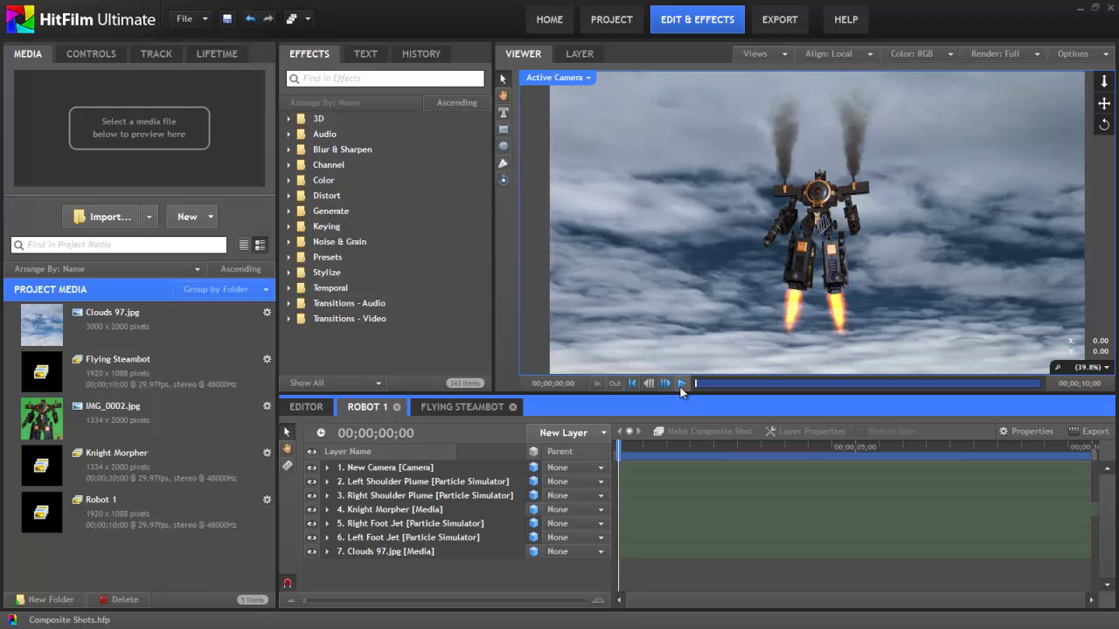
# Preview the Robot 1 comp, drop a clip at 0 on Video 1, and return to Robot 1
pyautogui.click(683, 386)
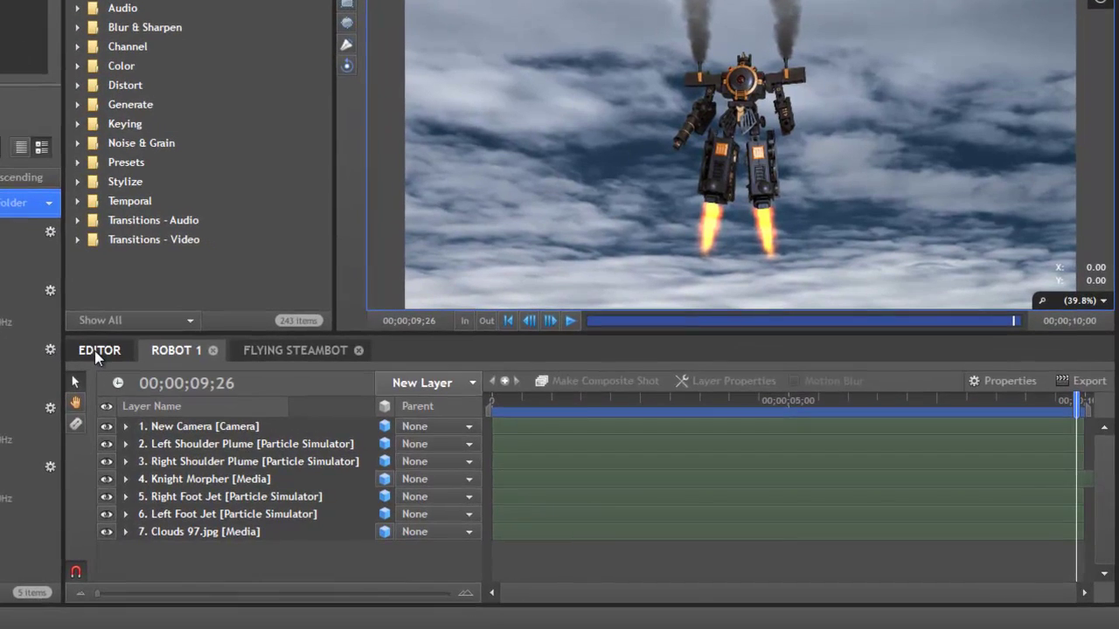
pyautogui.click(96, 351)
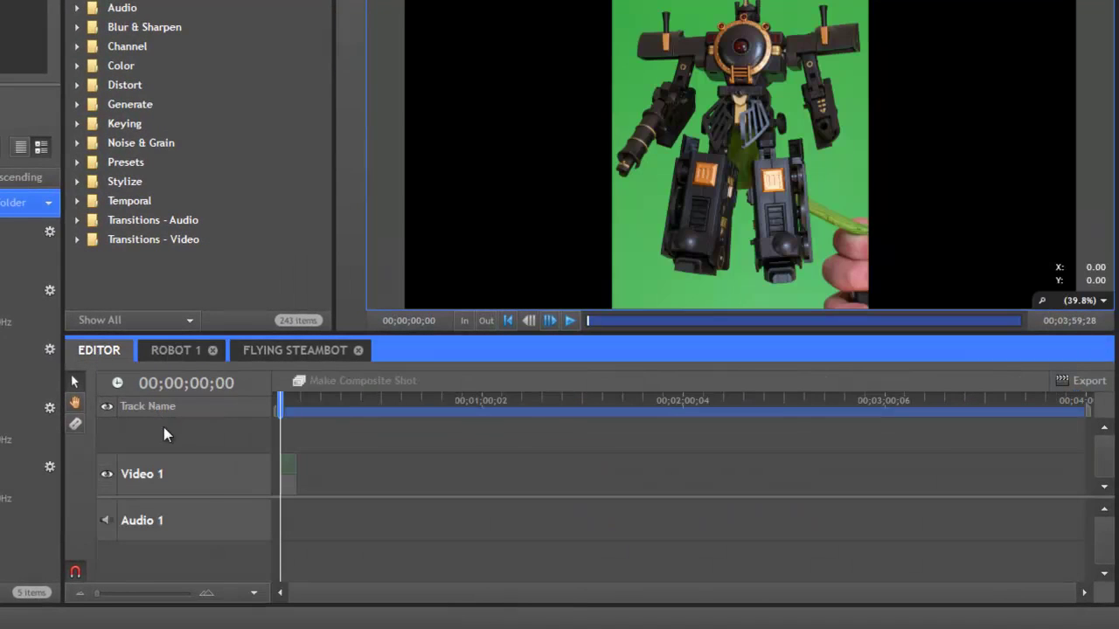
pyautogui.moveTo(26, 367)
pyautogui.mouseDown()
pyautogui.moveTo(200, 453)
pyautogui.moveTo(321, 472)
pyautogui.mouseUp()
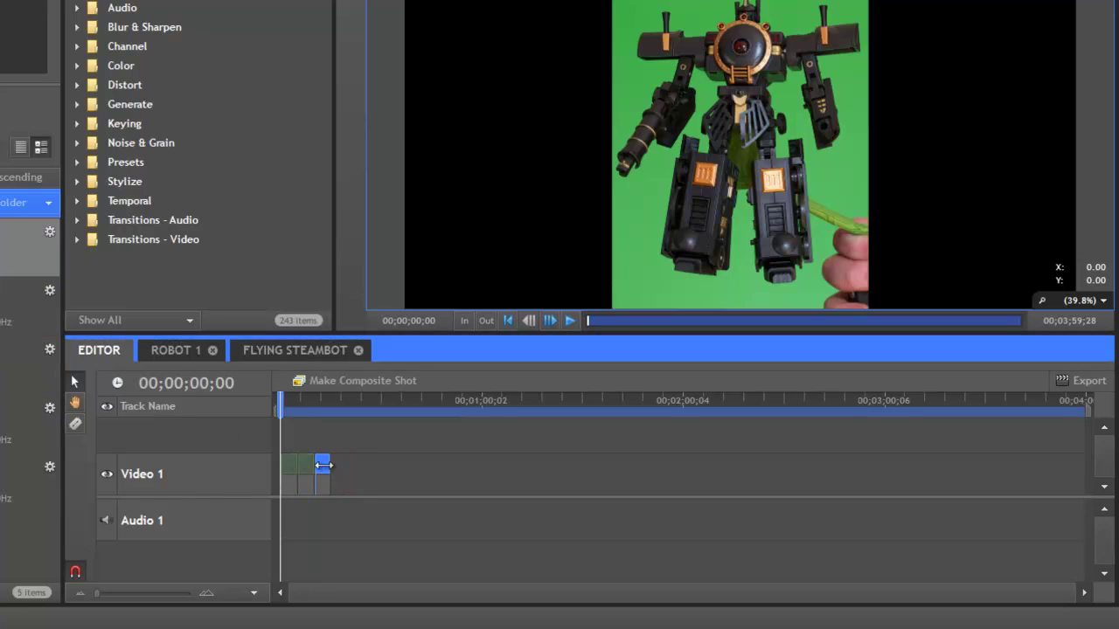
pyautogui.click(177, 350)
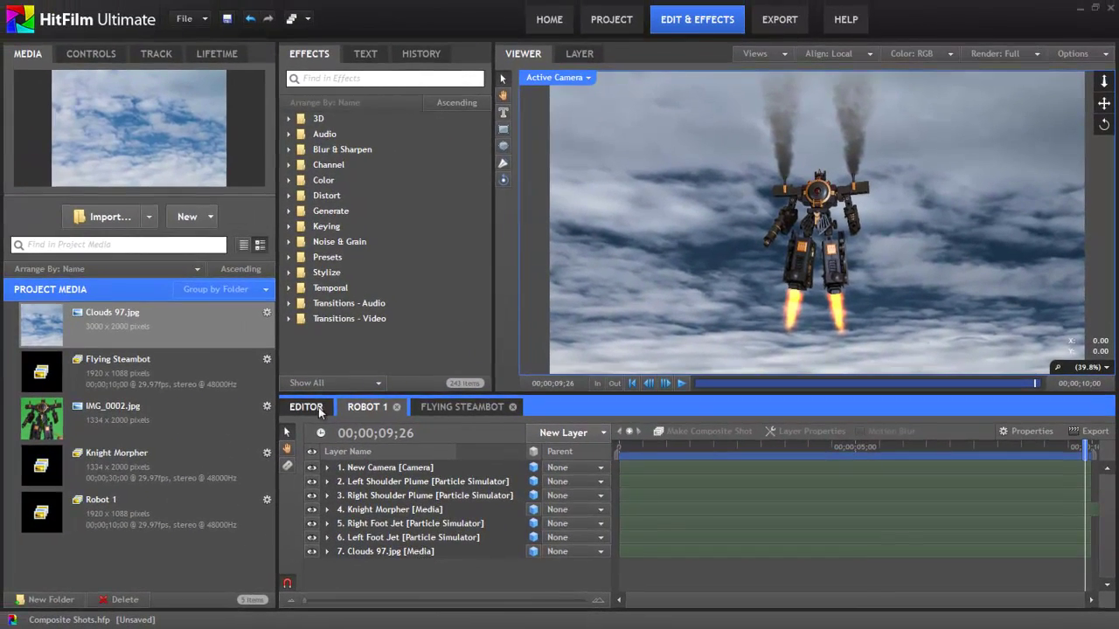
# Expand the 3D effects and drag Gunfire out to create the New Gunfire Effect composite shot
pyautogui.click(296, 404)
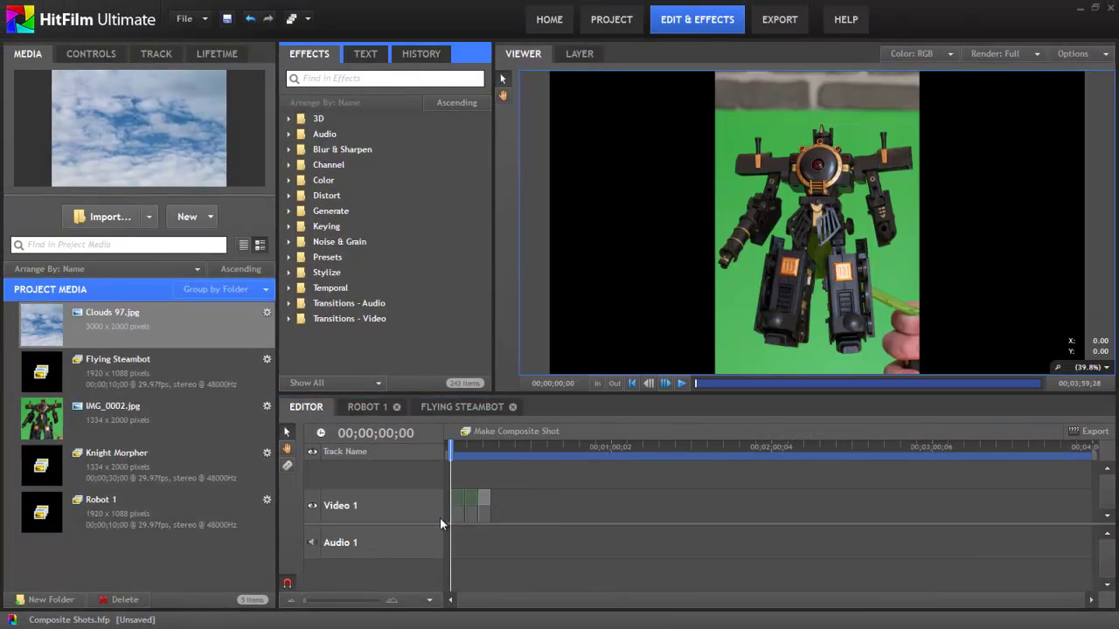
pyautogui.click(288, 120)
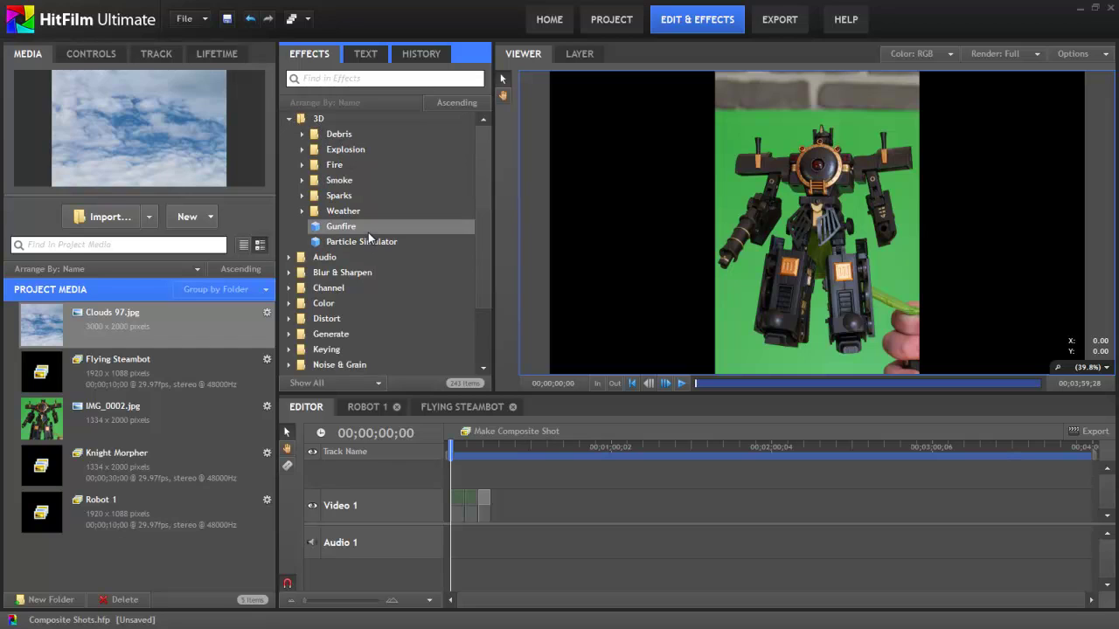
pyautogui.moveTo(344, 228); pyautogui.dragTo(582, 515)
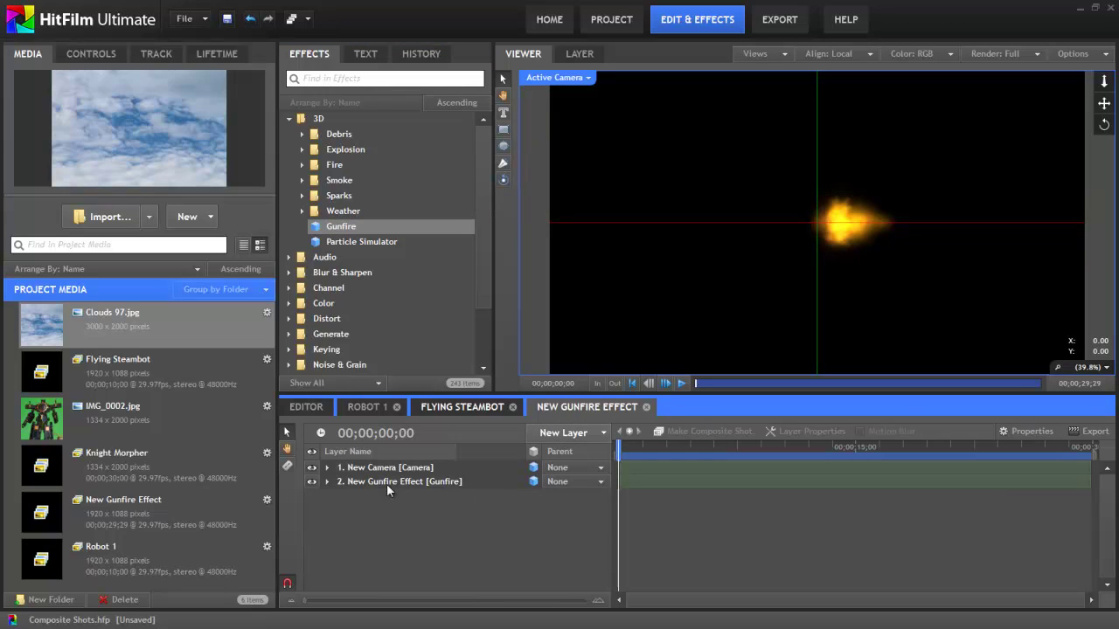
pyautogui.click(371, 407)
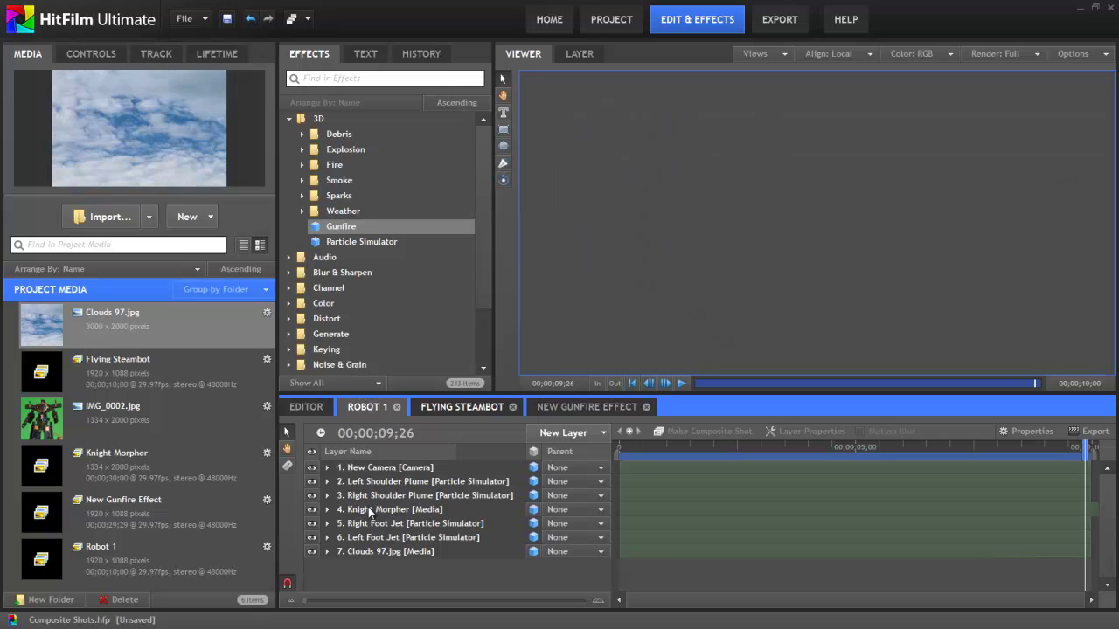
pyautogui.click(328, 510)
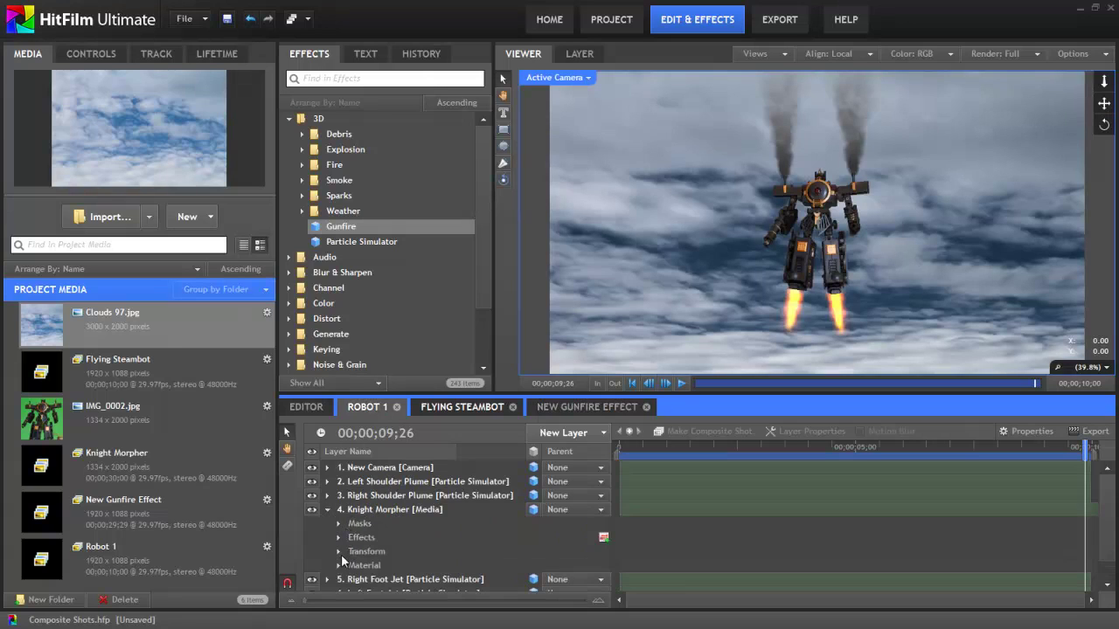
pyautogui.click(340, 551)
pyautogui.scroll(-3, 432, 511)
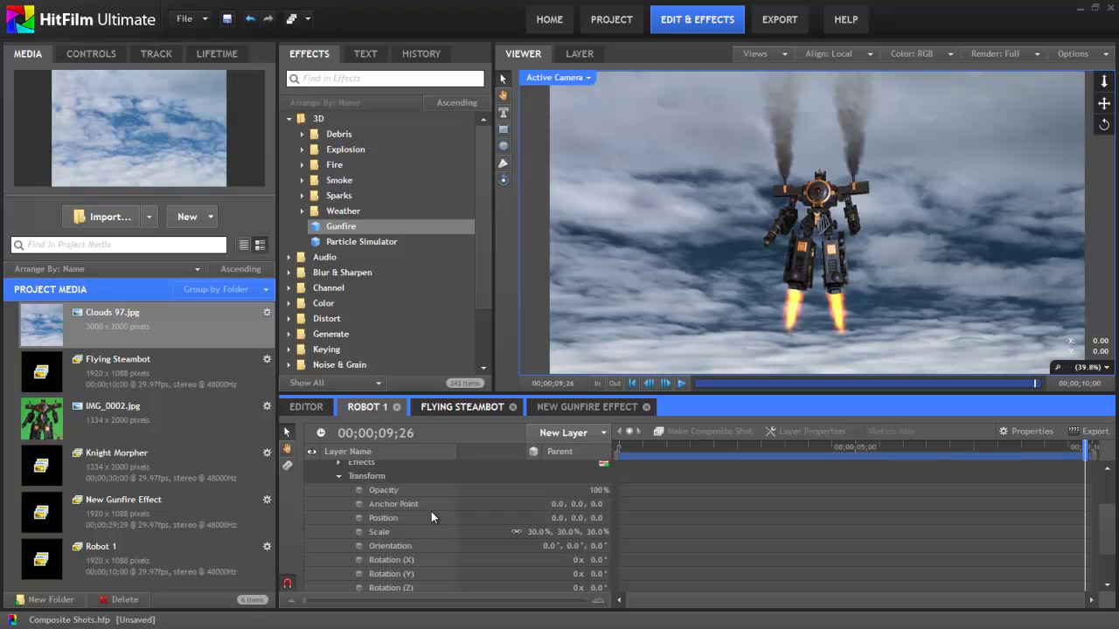
pyautogui.click(339, 476)
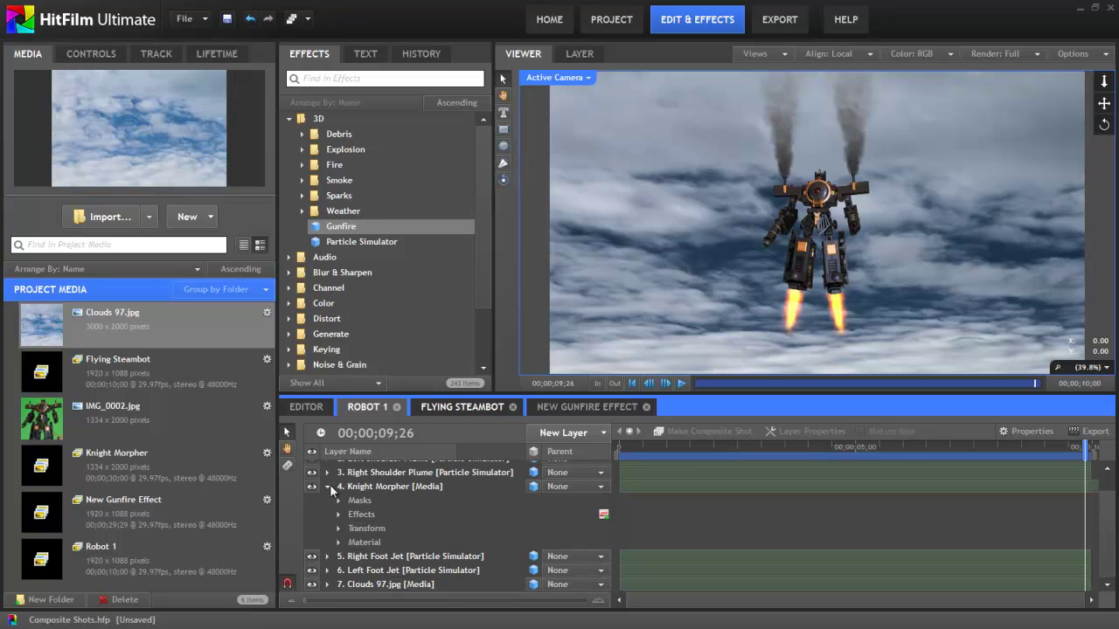
pyautogui.click(328, 485)
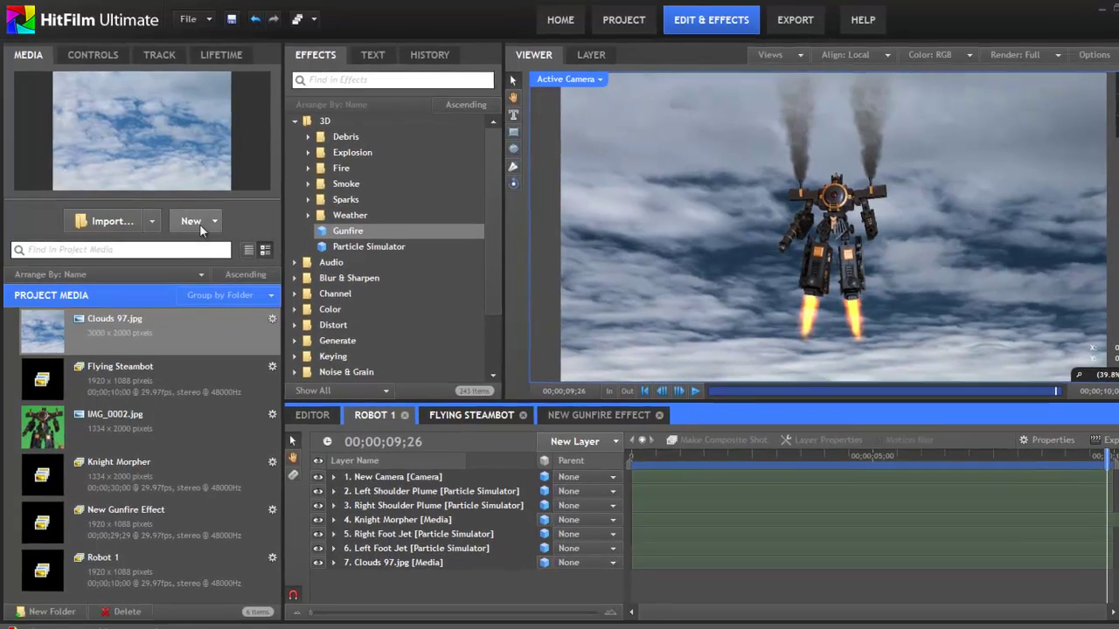
# Start a new composite shot from the Media panel's New menu
pyautogui.click(26, 54)
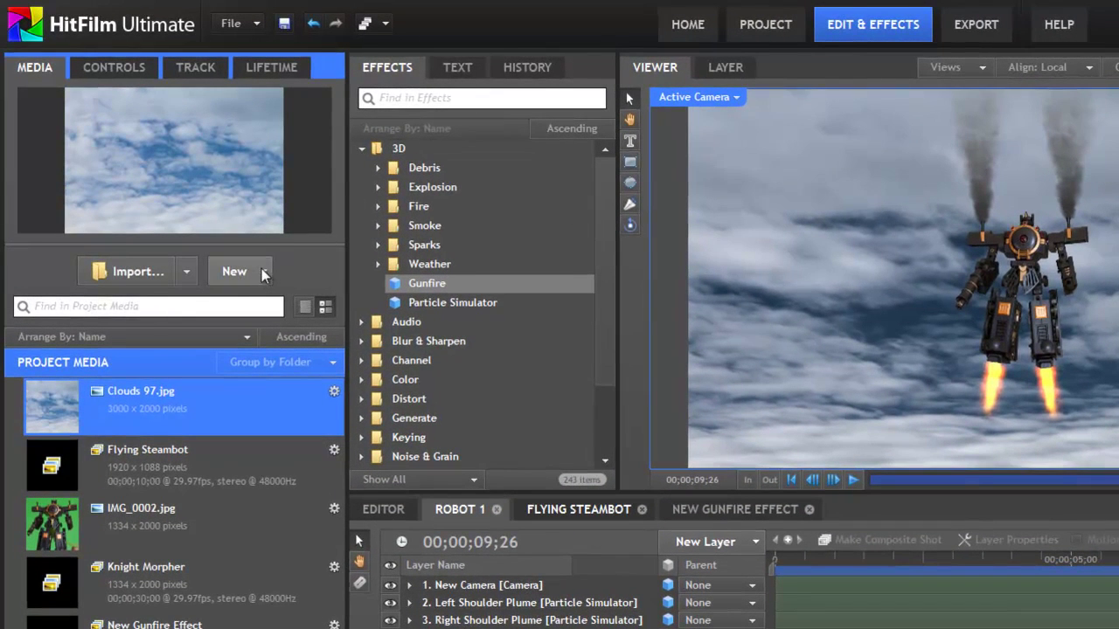
pyautogui.click(264, 273)
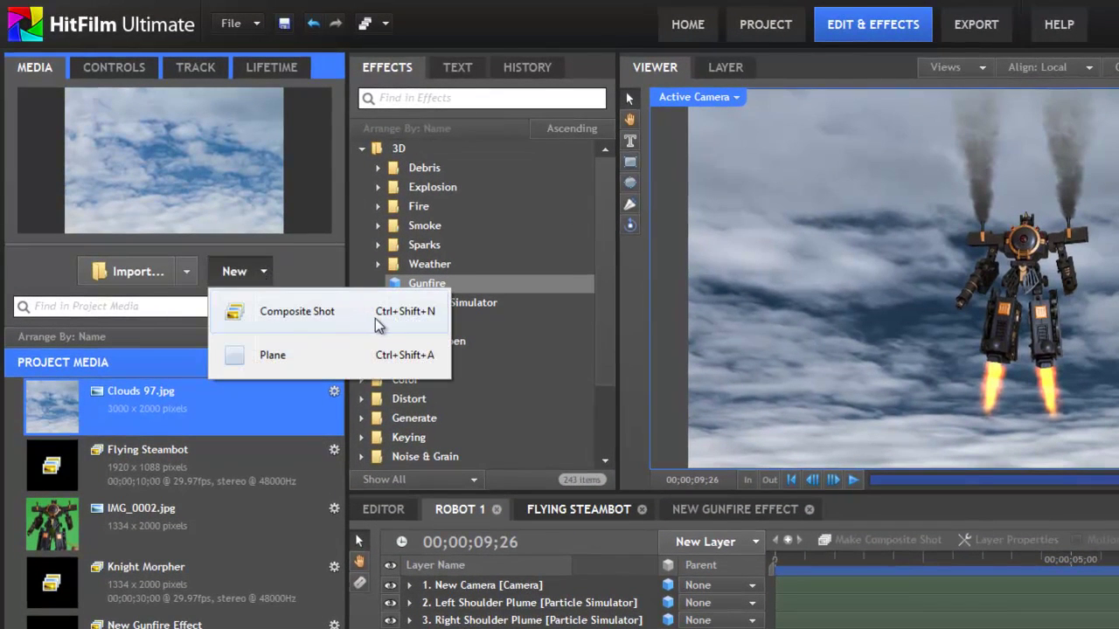
pyautogui.click(300, 313)
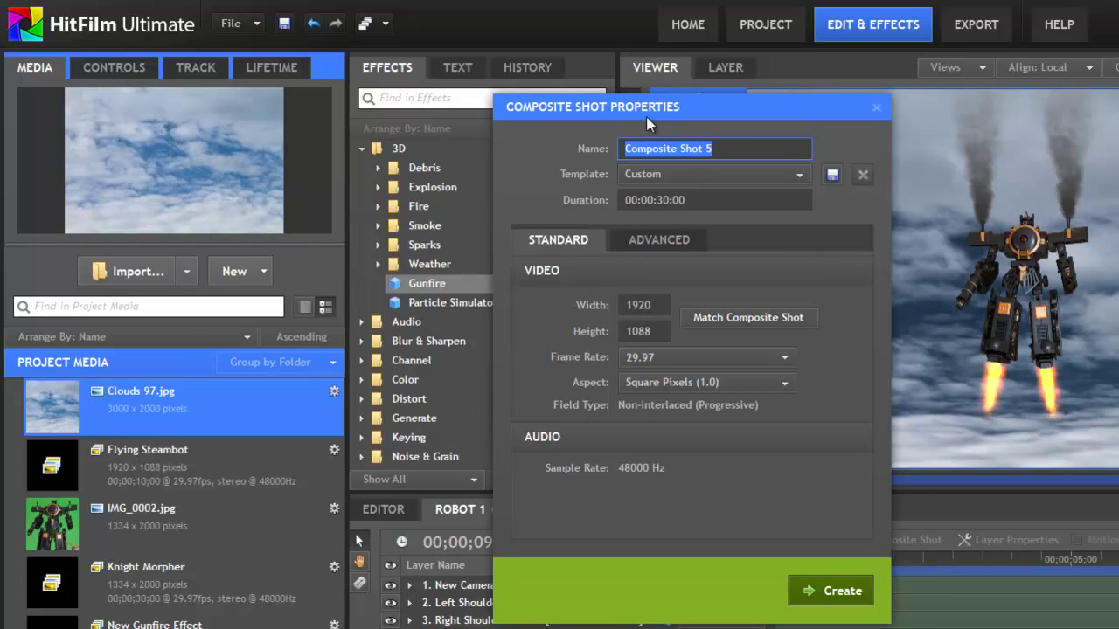
# Keep the name Composite Shot 5 and the Custom template, and set duration to 00:00:10:00
pyautogui.click(715, 149)
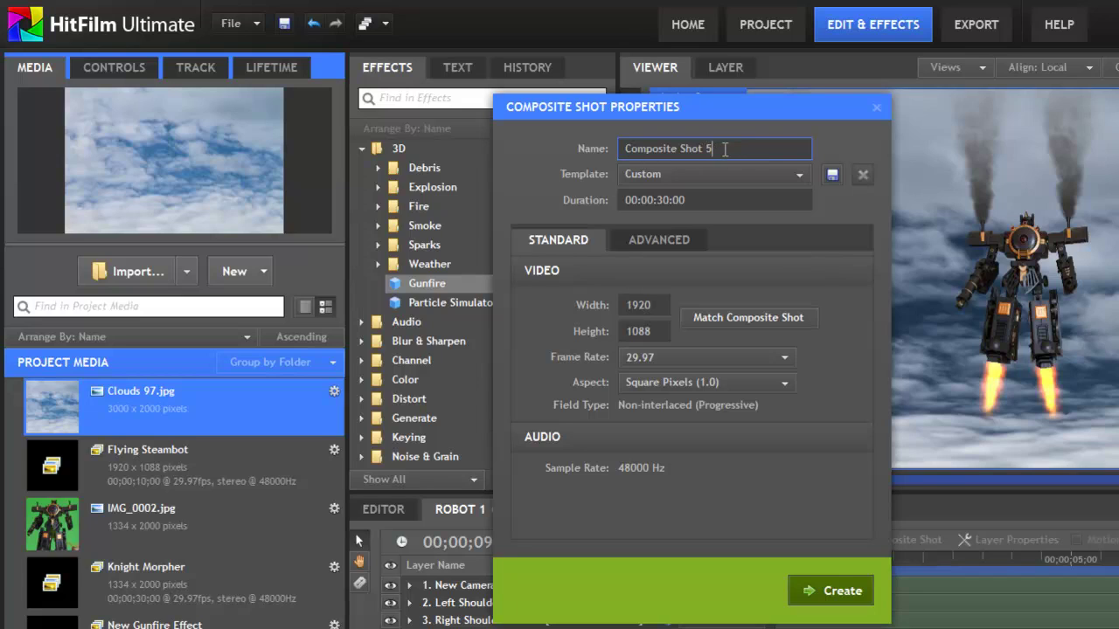
pyautogui.moveTo(725, 149); pyautogui.dragTo(515, 145)
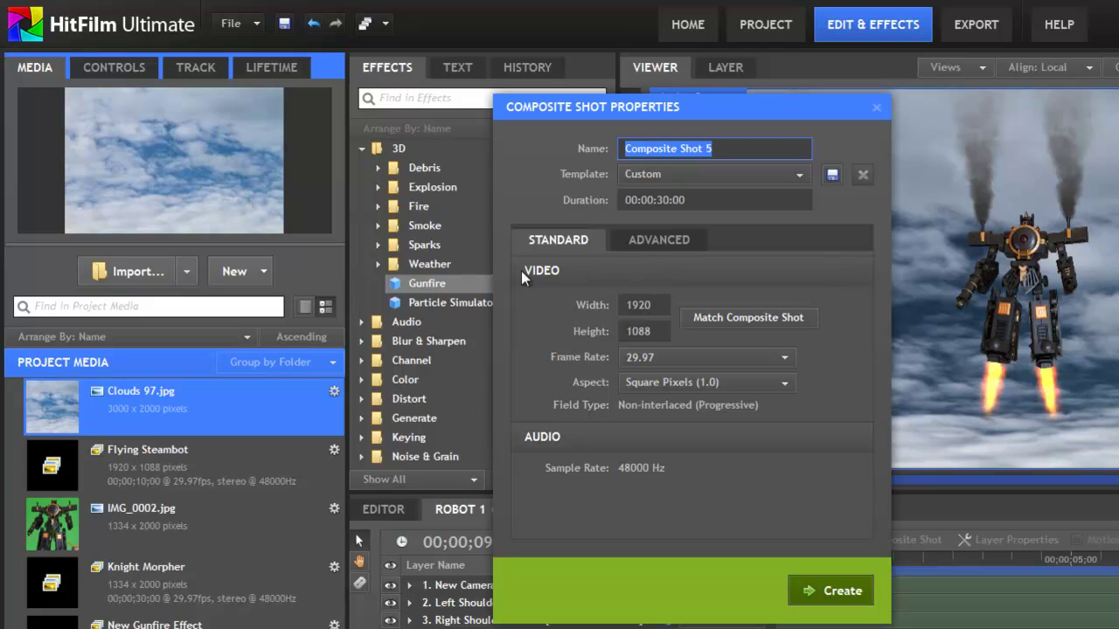
pyautogui.click(800, 173)
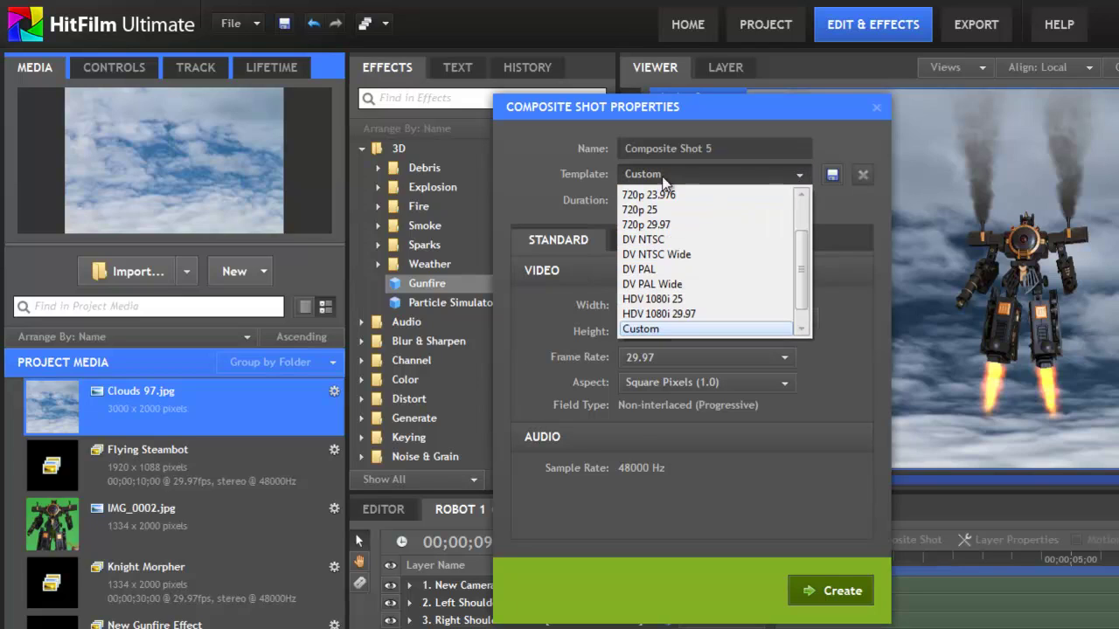
pyautogui.scroll(3, 806, 280)
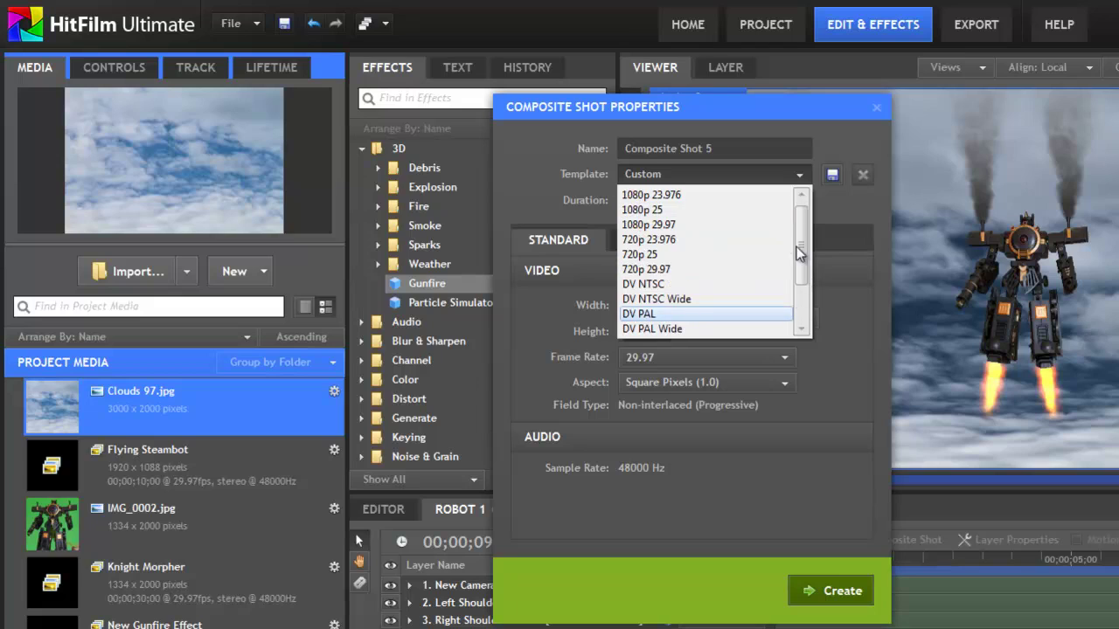
pyautogui.click(774, 173)
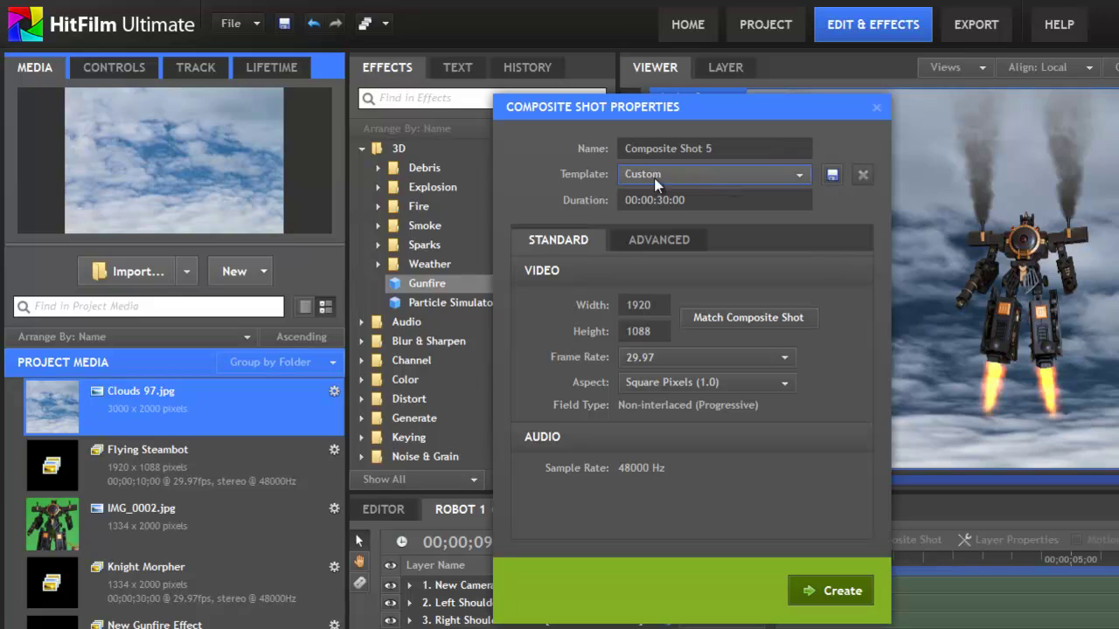
pyautogui.click(664, 200)
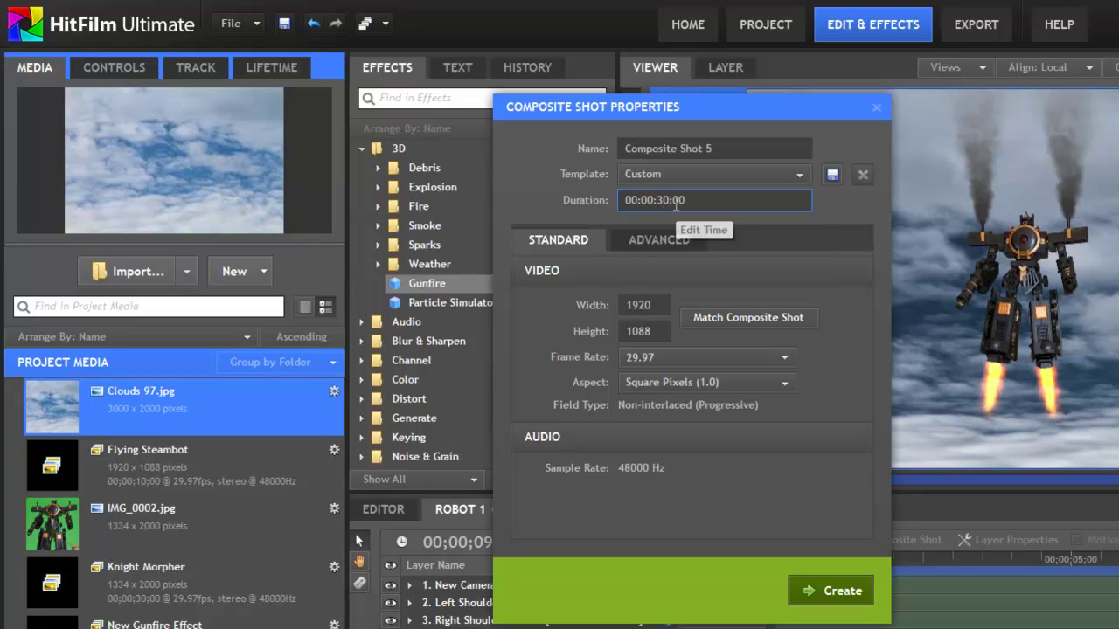
pyautogui.press('BackSpace')
pyautogui.write('1')
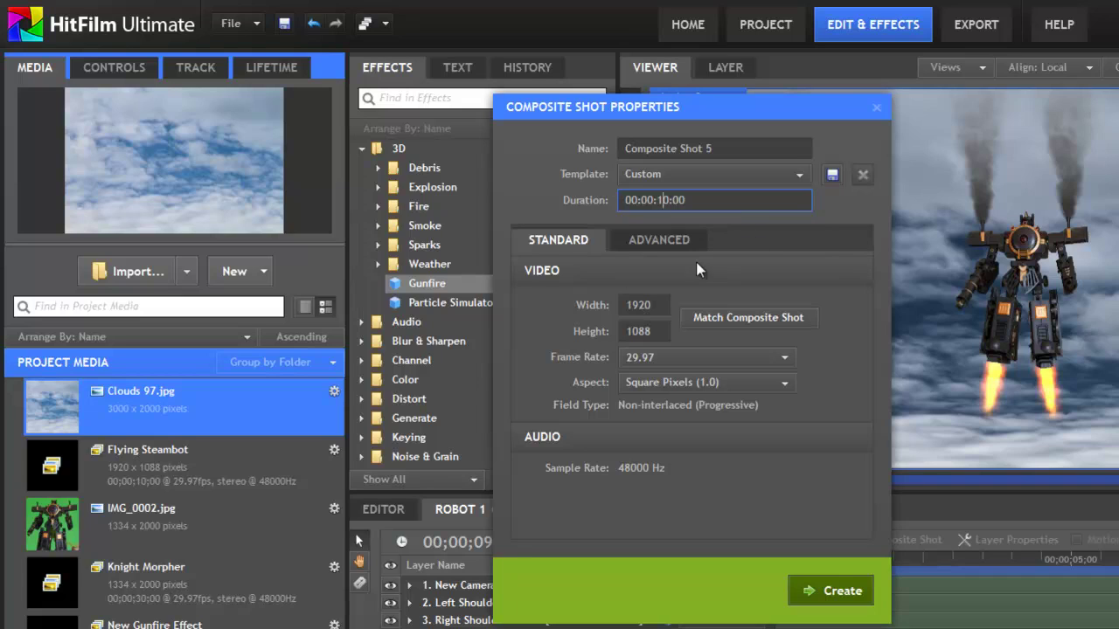
# Enable fog in the Advanced settings, leave Fall Off unchanged, and create Composite Shot 5
pyautogui.click(669, 242)
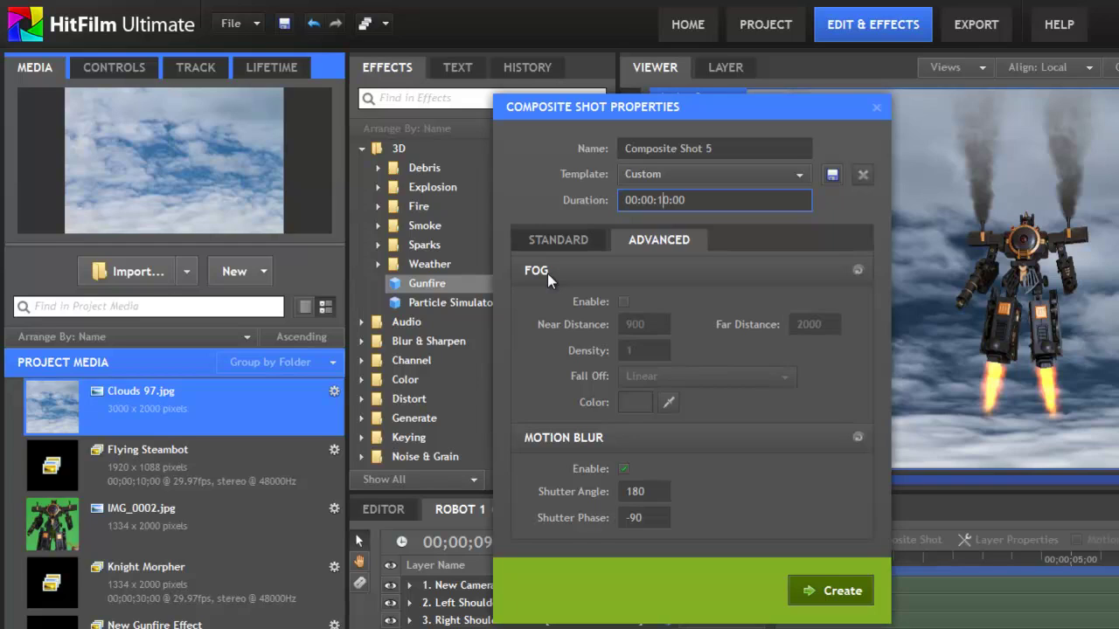
pyautogui.click(623, 301)
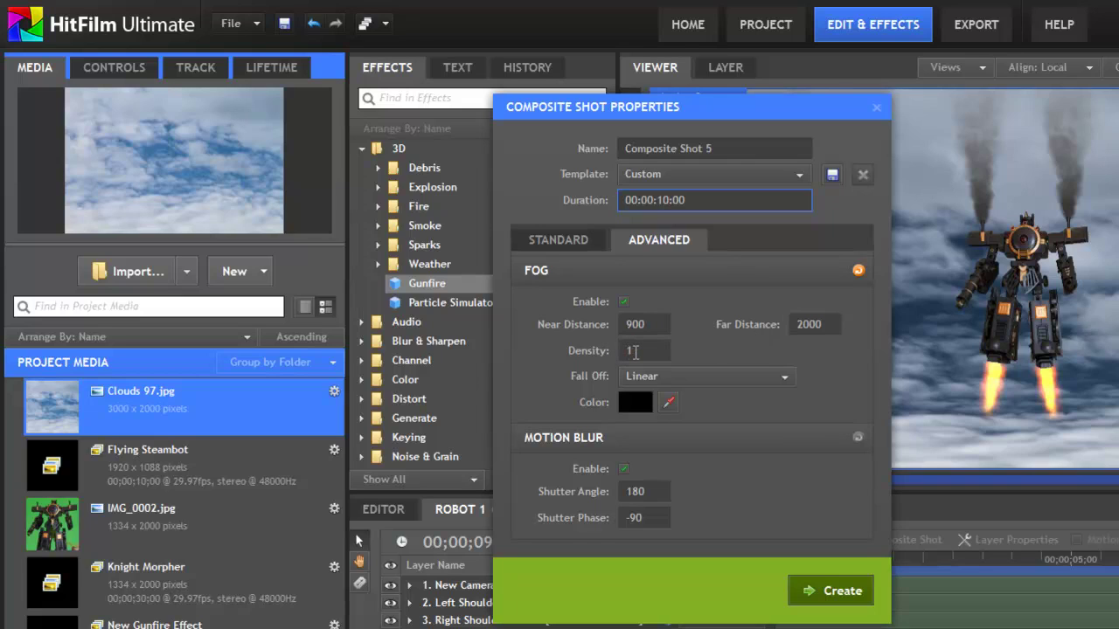
pyautogui.click(785, 376)
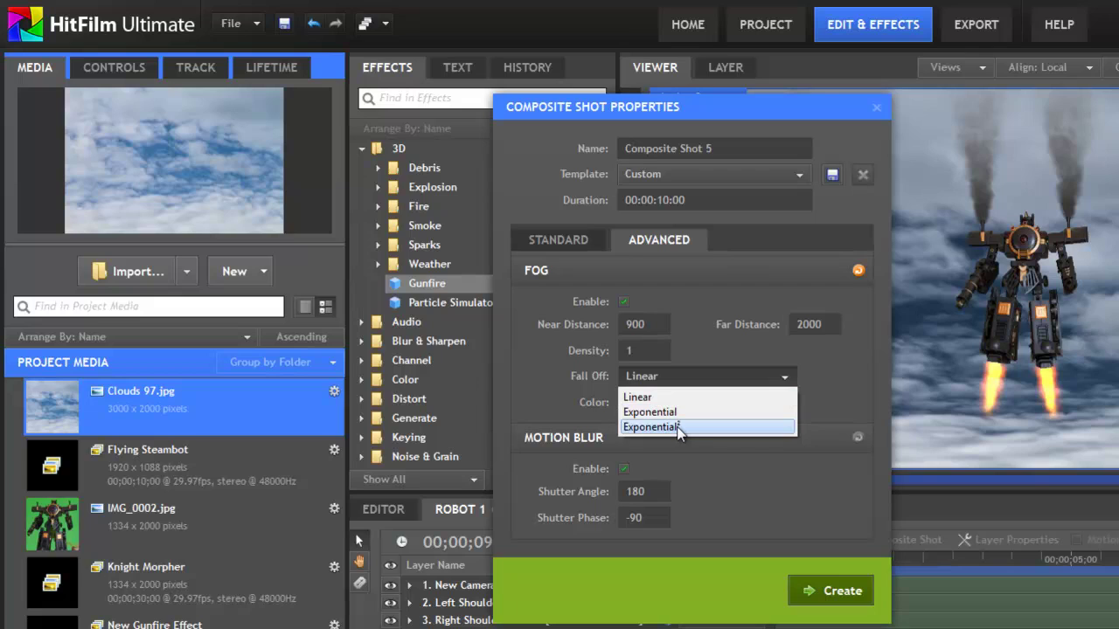
pyautogui.press('Escape')
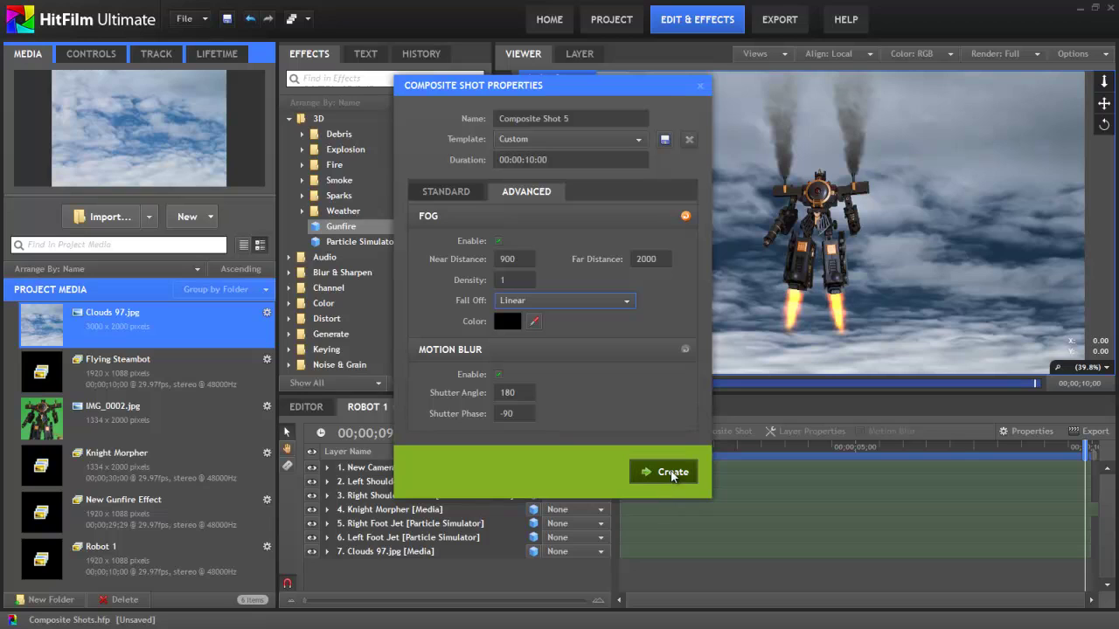
pyautogui.click(666, 475)
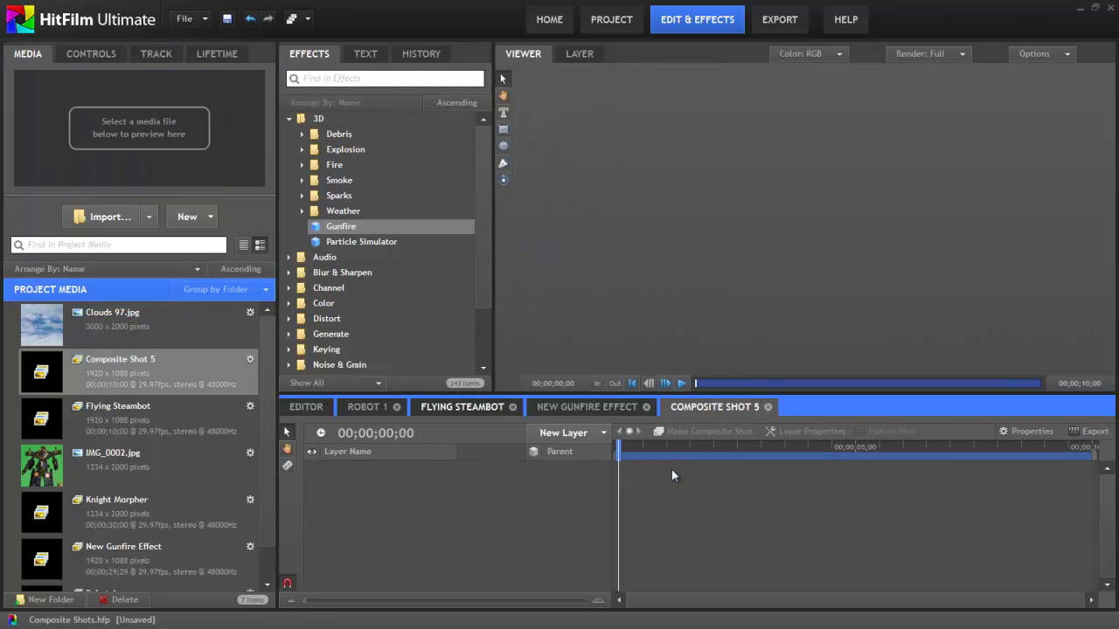
# Enable fog on Flying Steambot at density 1 with a colour sampled from the sky
pyautogui.click(463, 407)
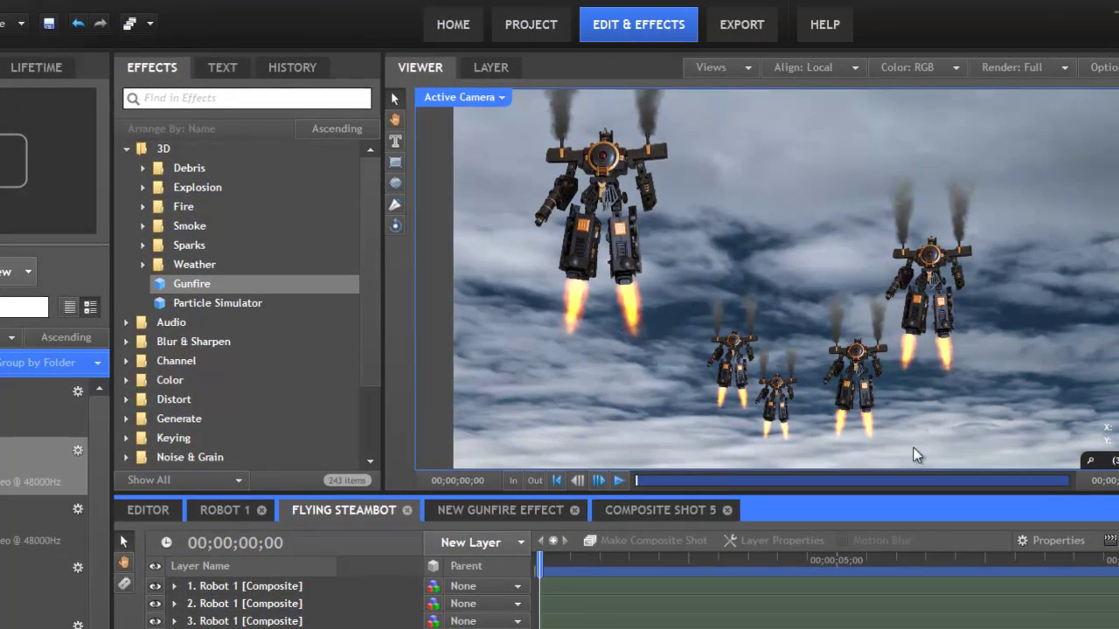
pyautogui.click(1053, 540)
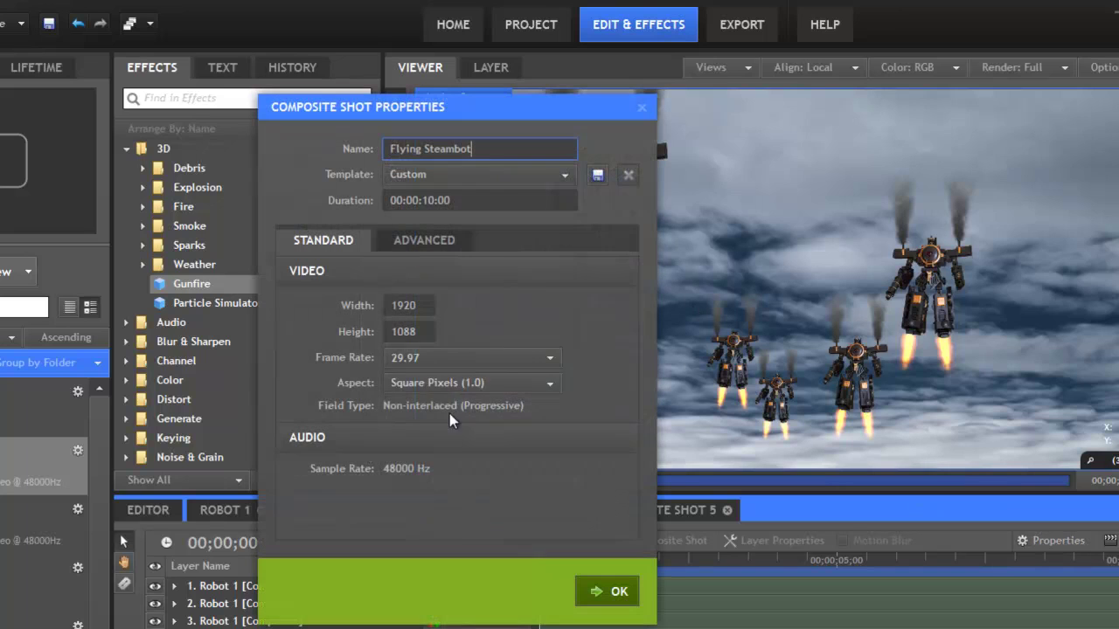
pyautogui.moveTo(473, 126); pyautogui.dragTo(220, 116)
pyautogui.click(169, 244)
pyautogui.click(130, 303)
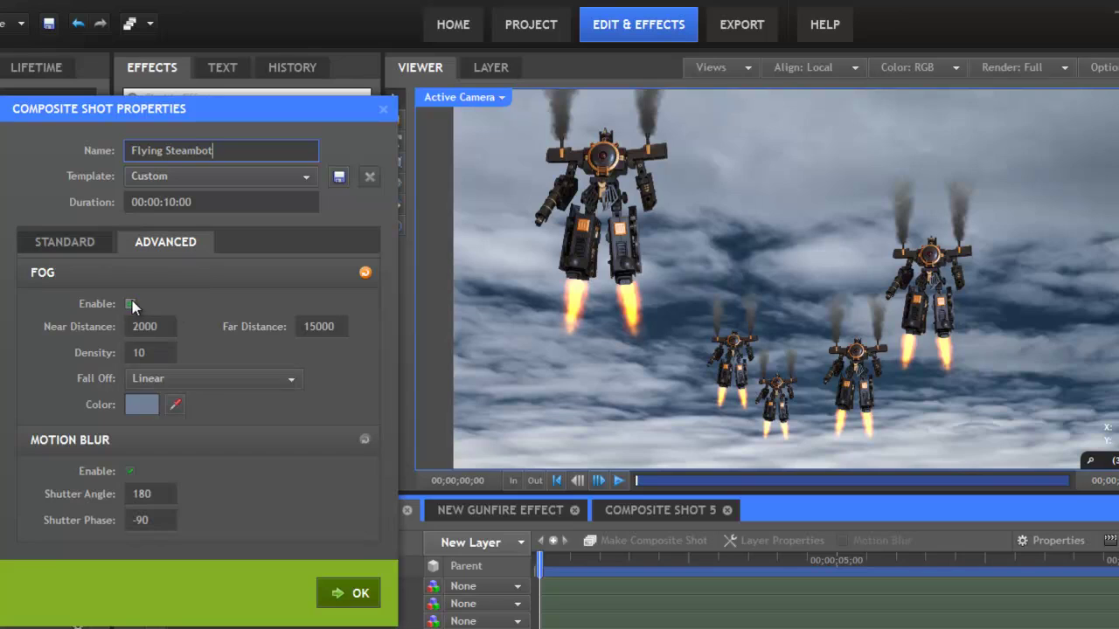
pyautogui.click(129, 351)
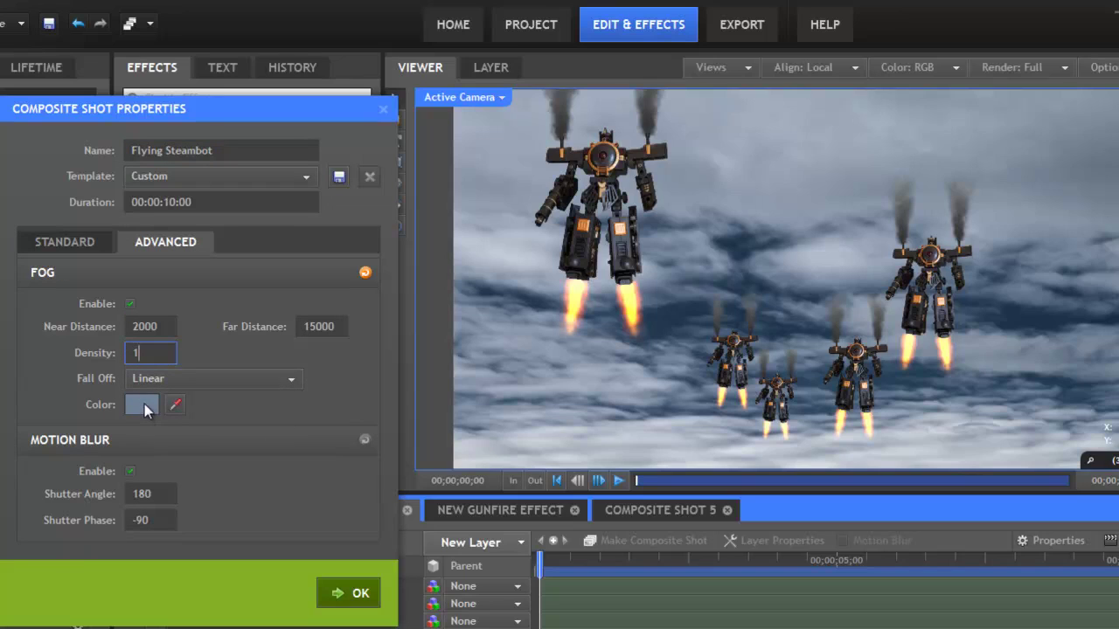
pyautogui.write('1')
pyautogui.click(173, 405)
pyautogui.click(775, 158)
pyautogui.click(358, 593)
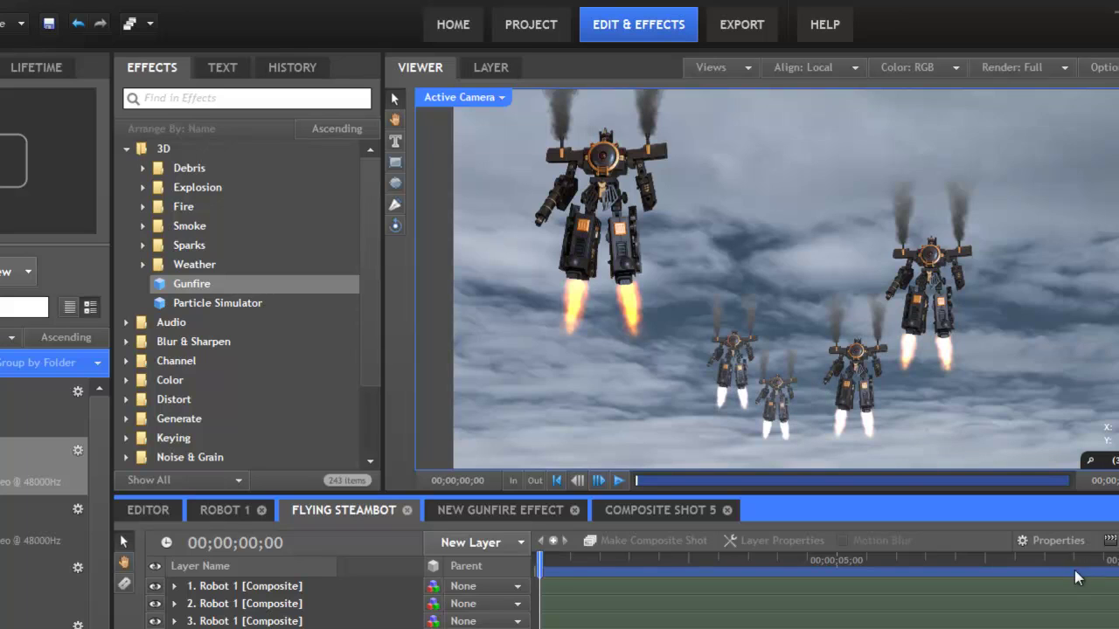
# Reopen the Flying Steambot composite properties and switch fog off again
pyautogui.click(1069, 541)
pyautogui.click(431, 242)
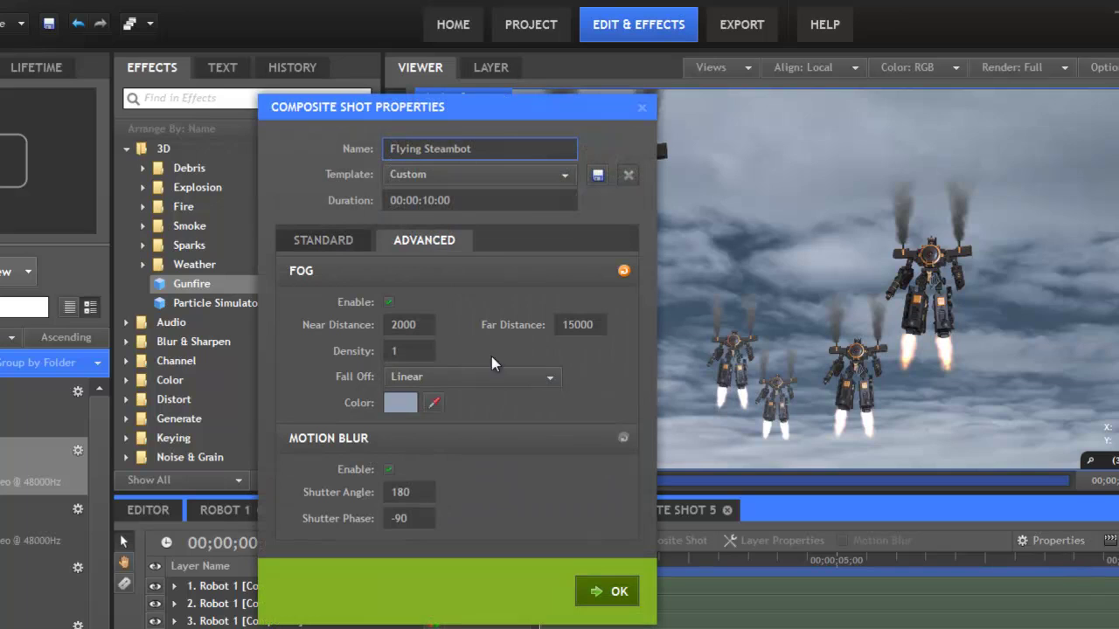
pyautogui.click(389, 303)
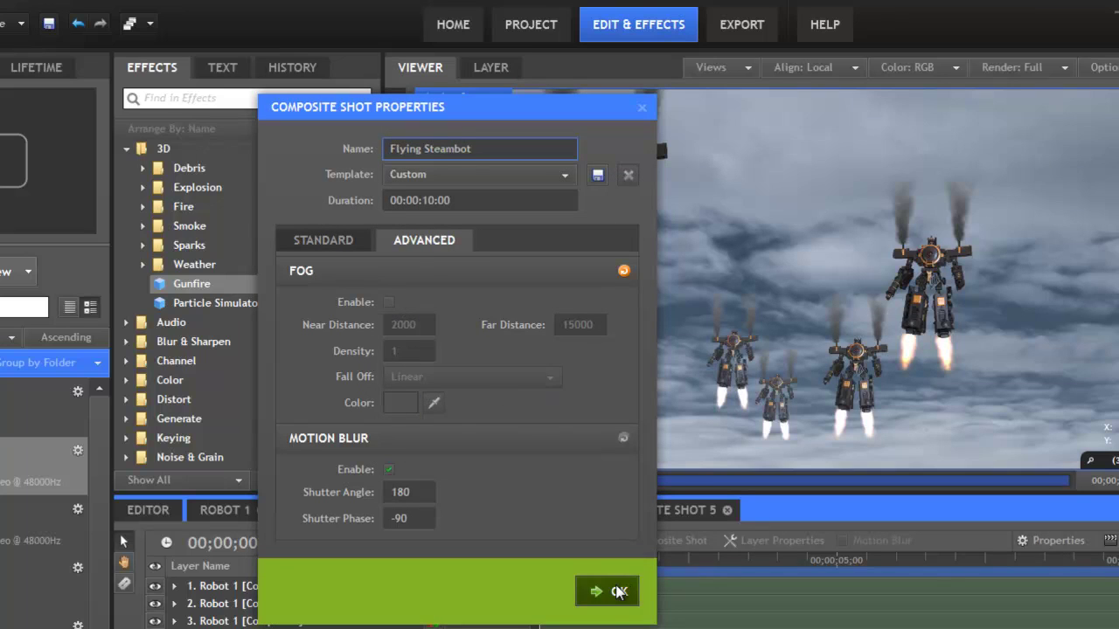
pyautogui.click(612, 591)
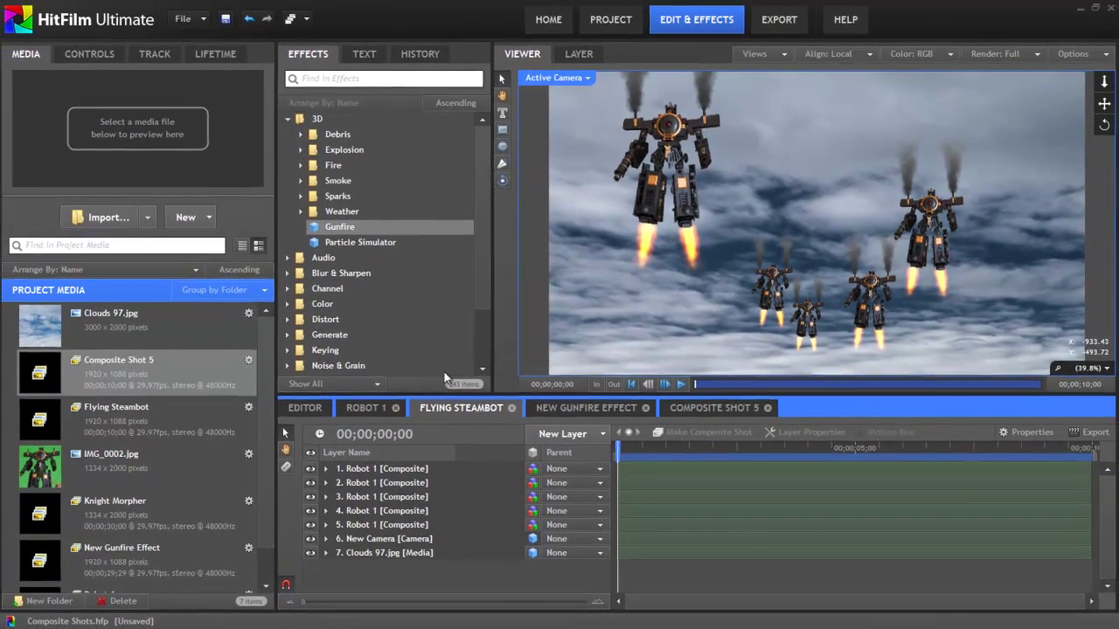
# Return to Robot 1, begin a composite from IMG_0002.jpg, check its 1334 width, then cancel
pyautogui.click(366, 408)
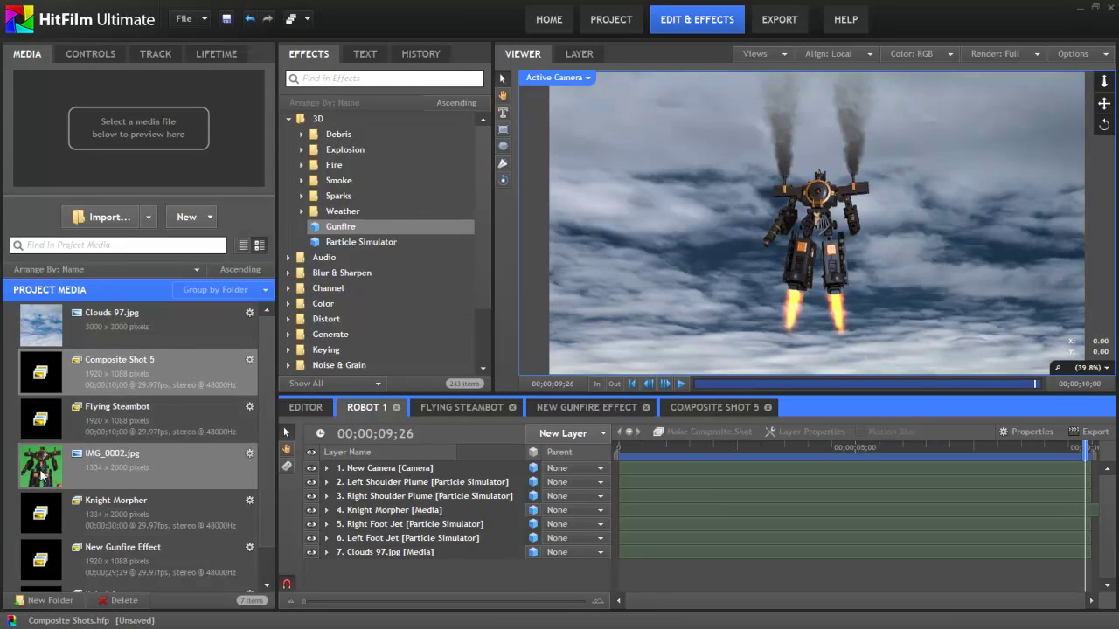
pyautogui.rightClick(41, 474)
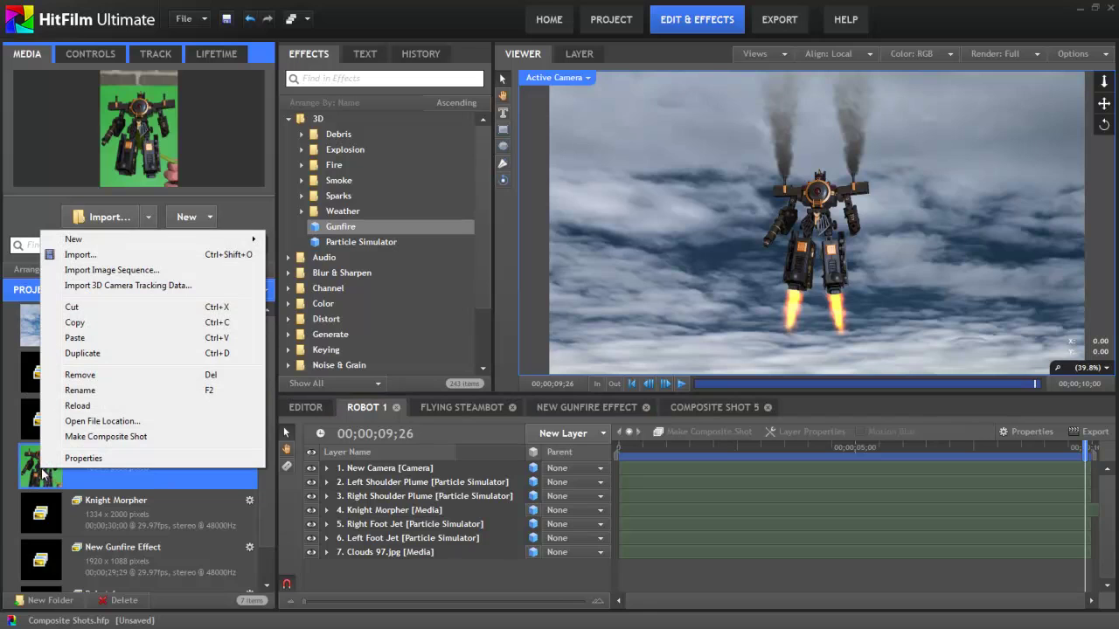
pyautogui.click(123, 438)
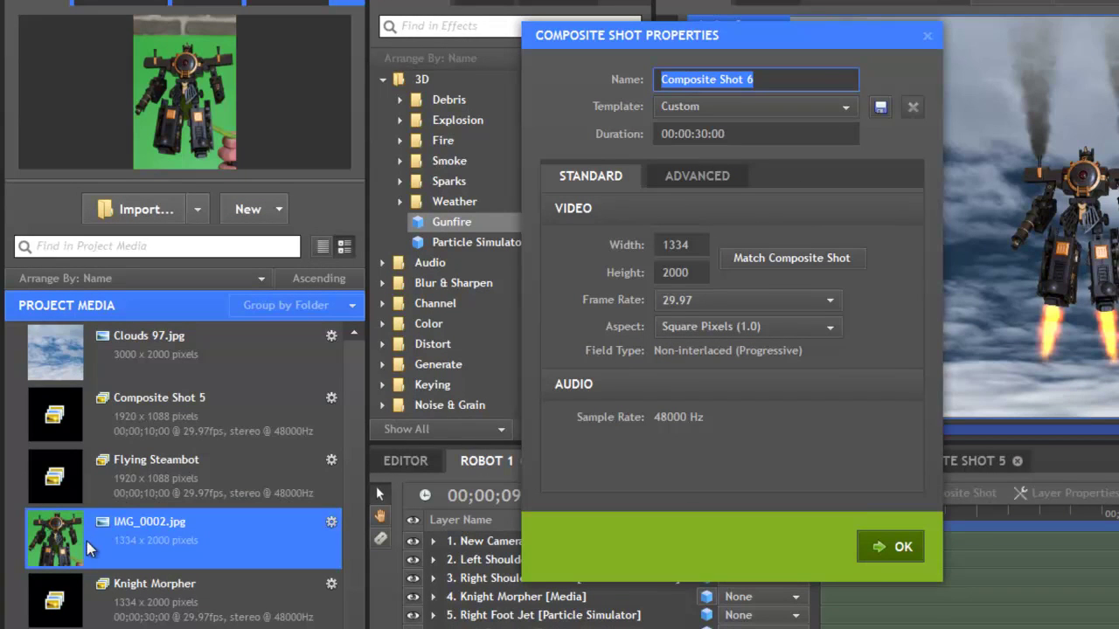
pyautogui.click(634, 245)
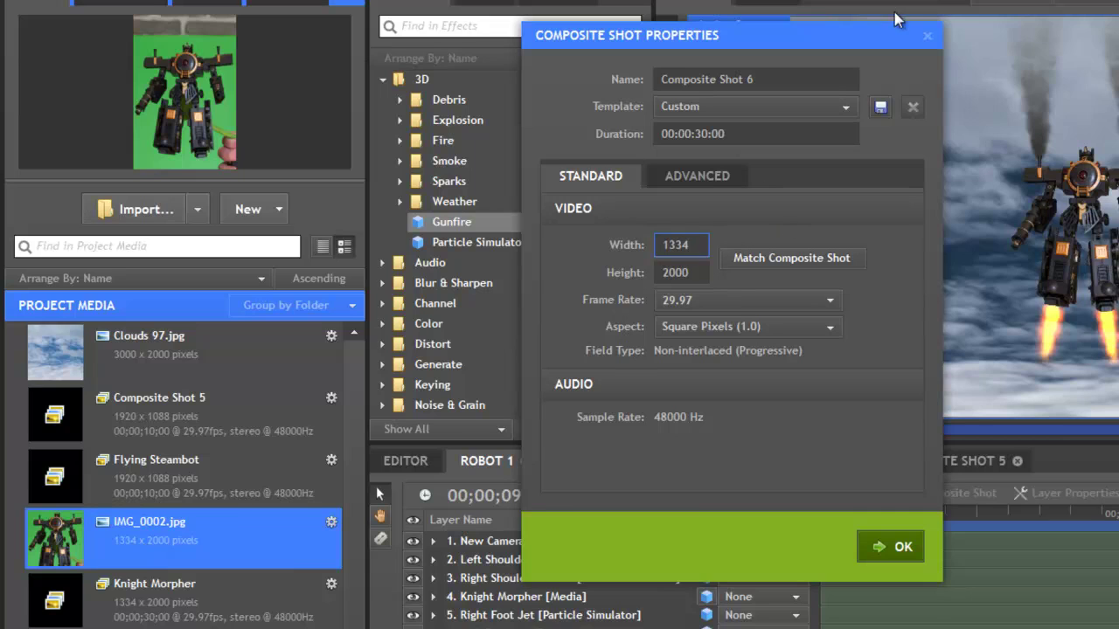
pyautogui.click(926, 35)
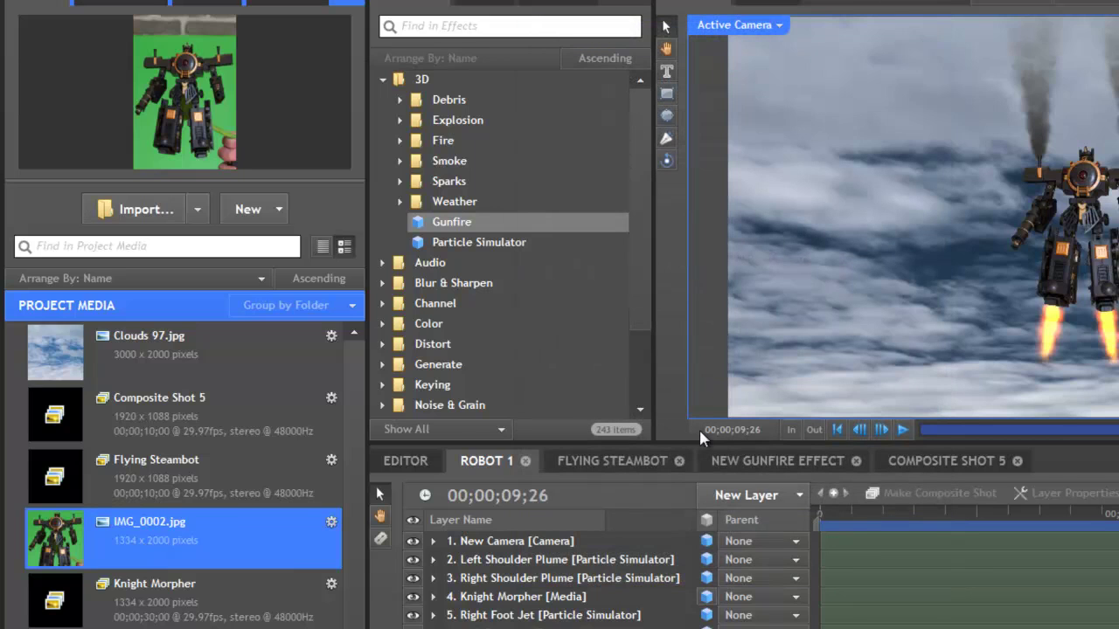
pyautogui.click(405, 461)
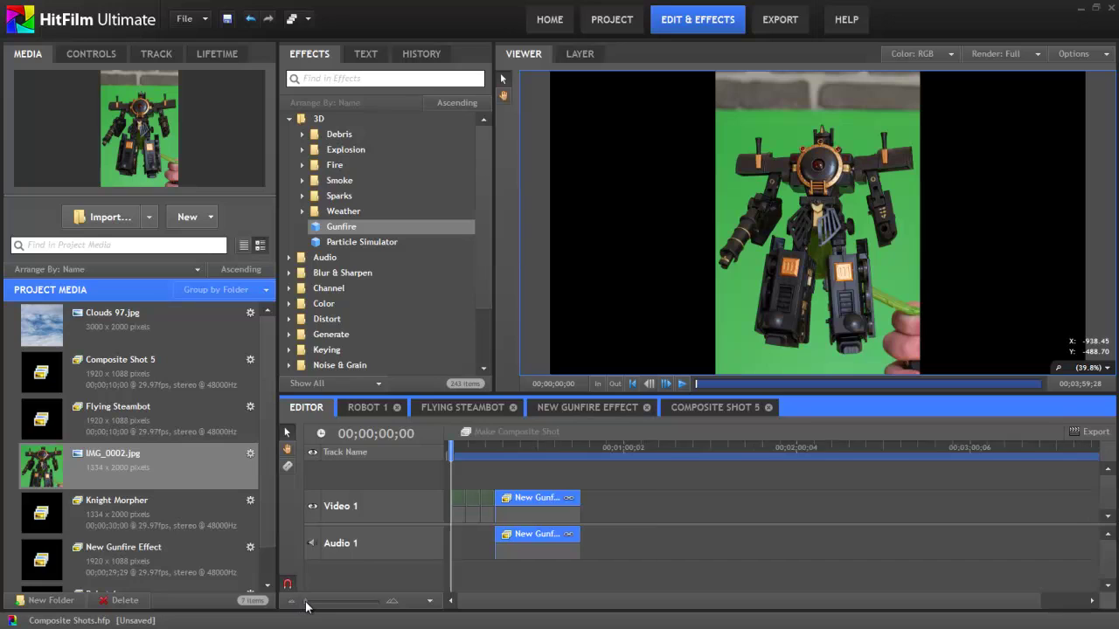
pyautogui.moveTo(302, 602); pyautogui.dragTo(307, 602)
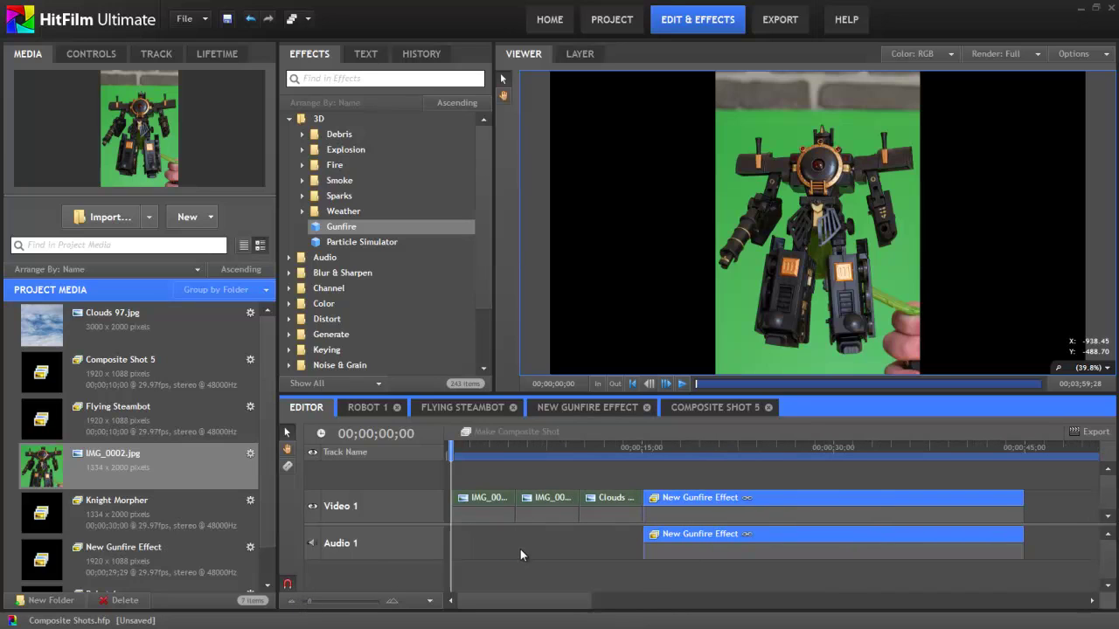
pyautogui.click(477, 448)
pyautogui.rightClick(492, 503)
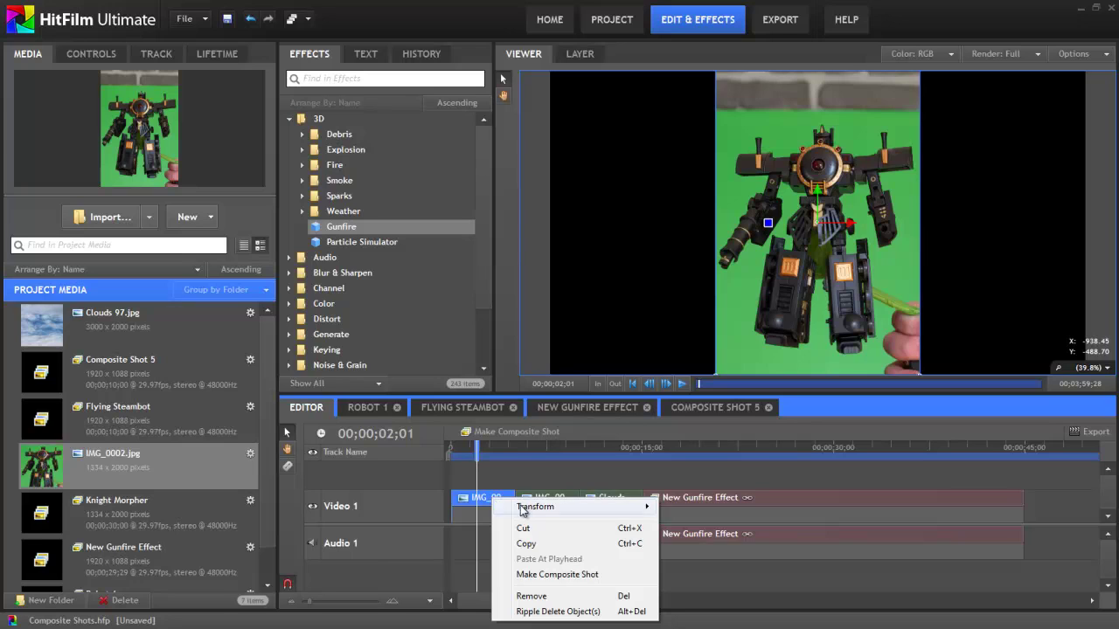
pyautogui.click(575, 575)
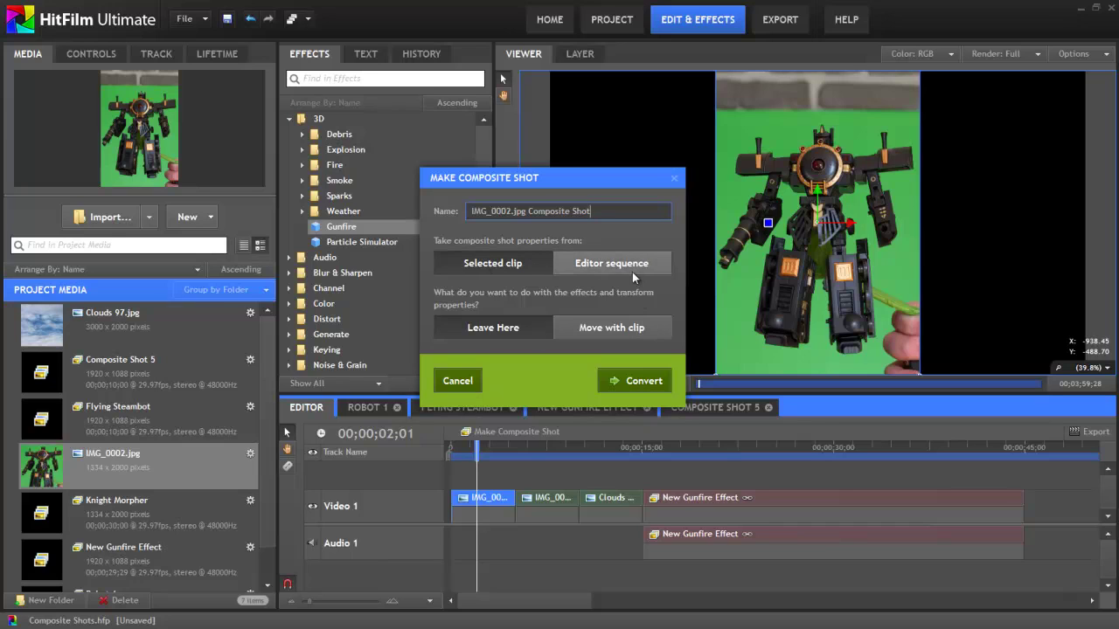
pyautogui.click(674, 179)
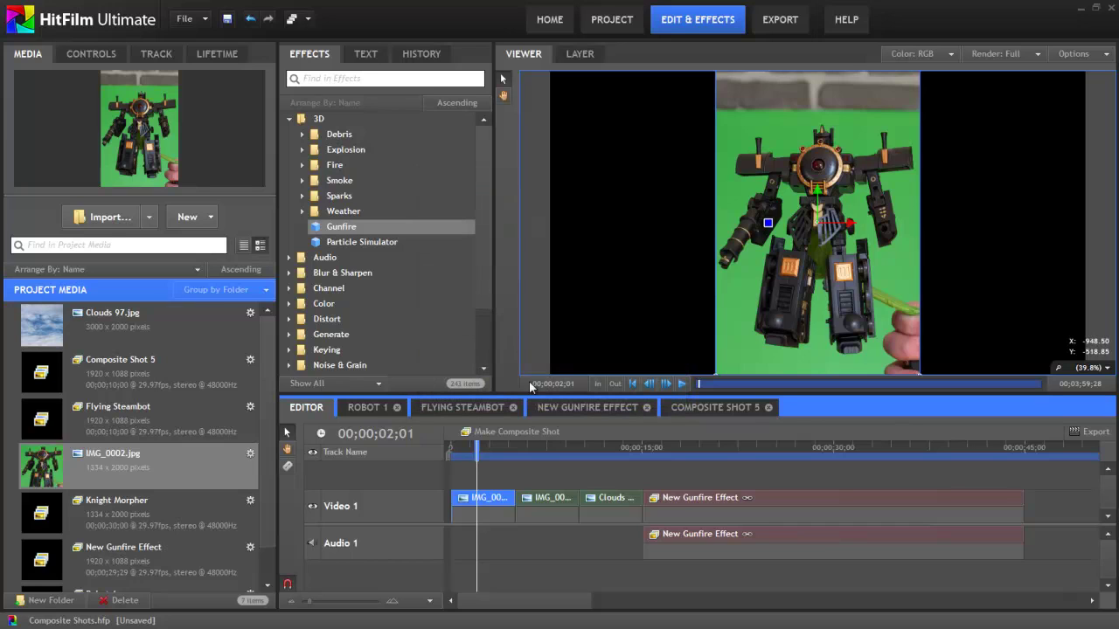
# In Robot 1, convert Knight Morpher via Make Composite Shot with Move with layer selected
pyautogui.click(365, 408)
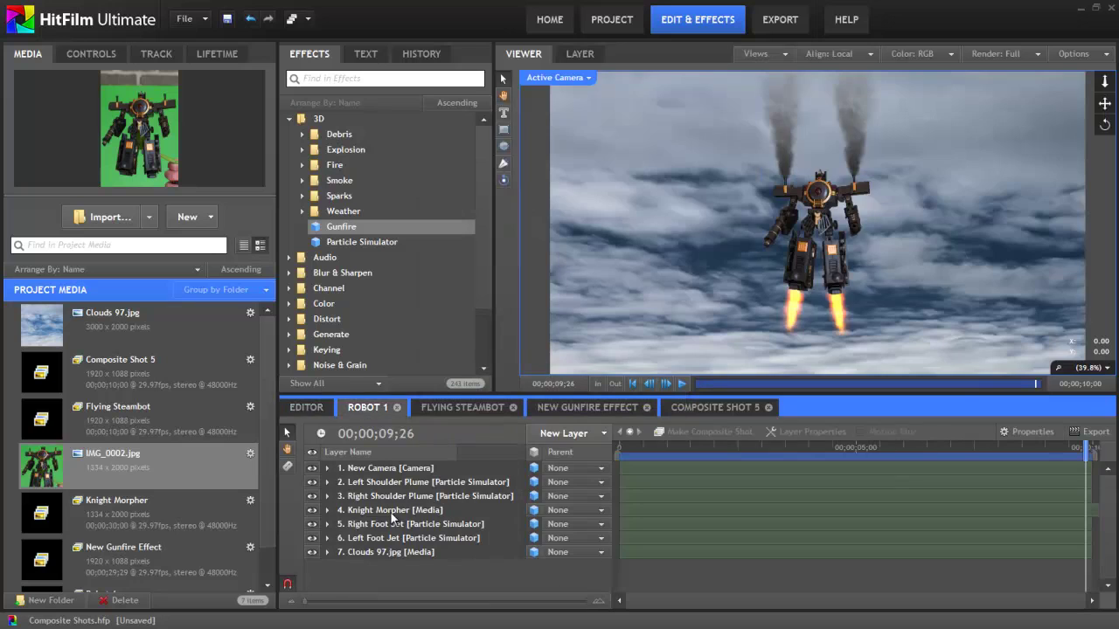
pyautogui.click(387, 512)
pyautogui.rightClick(387, 511)
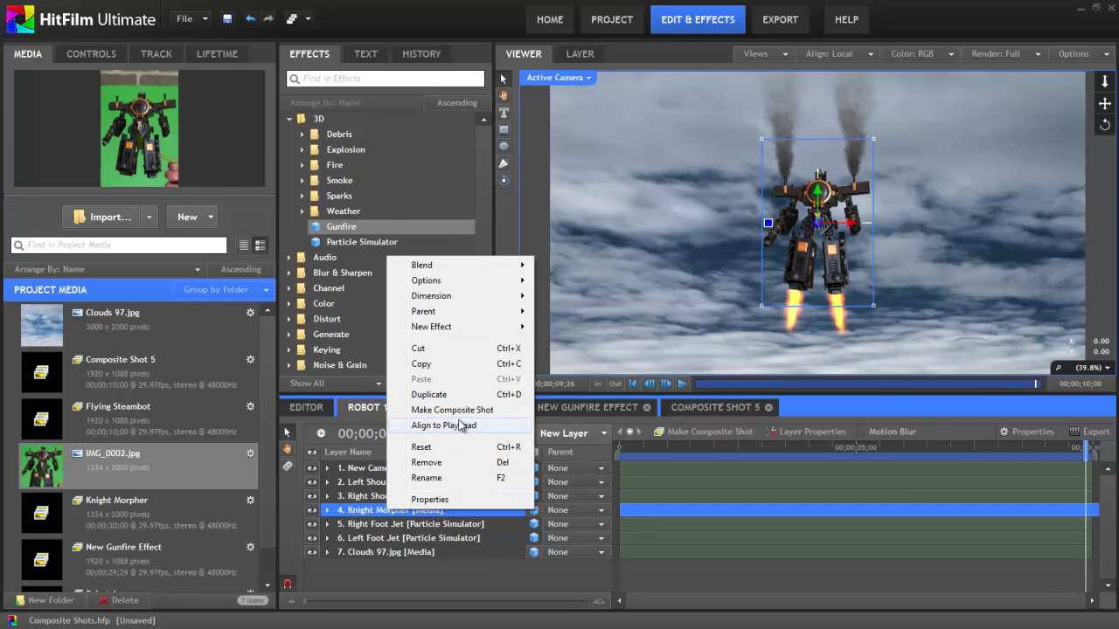
pyautogui.click(450, 410)
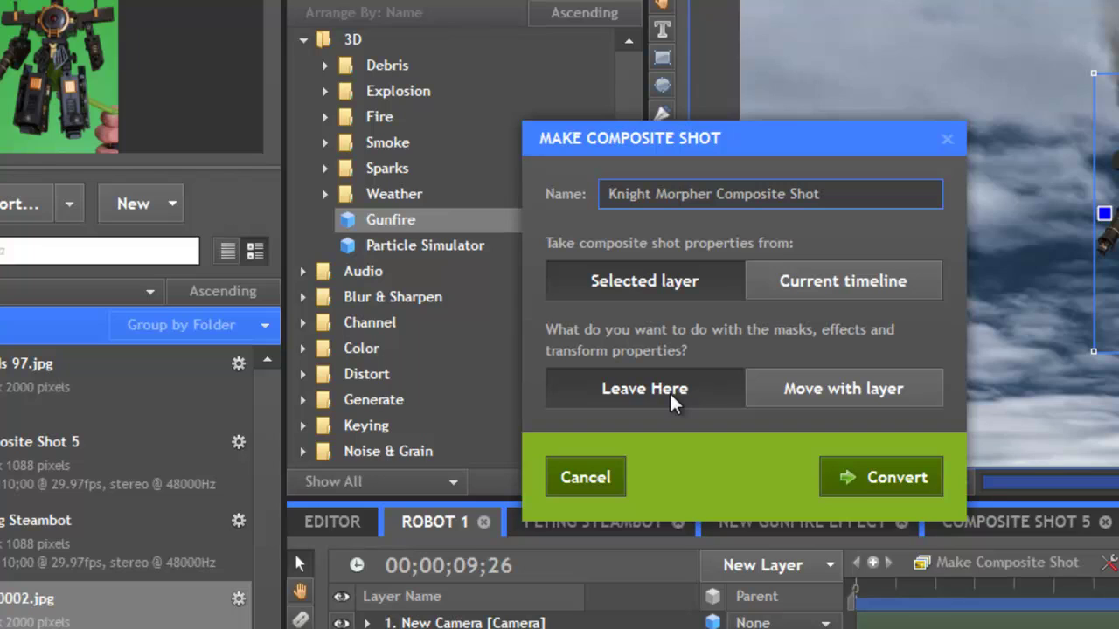
pyautogui.click(824, 379)
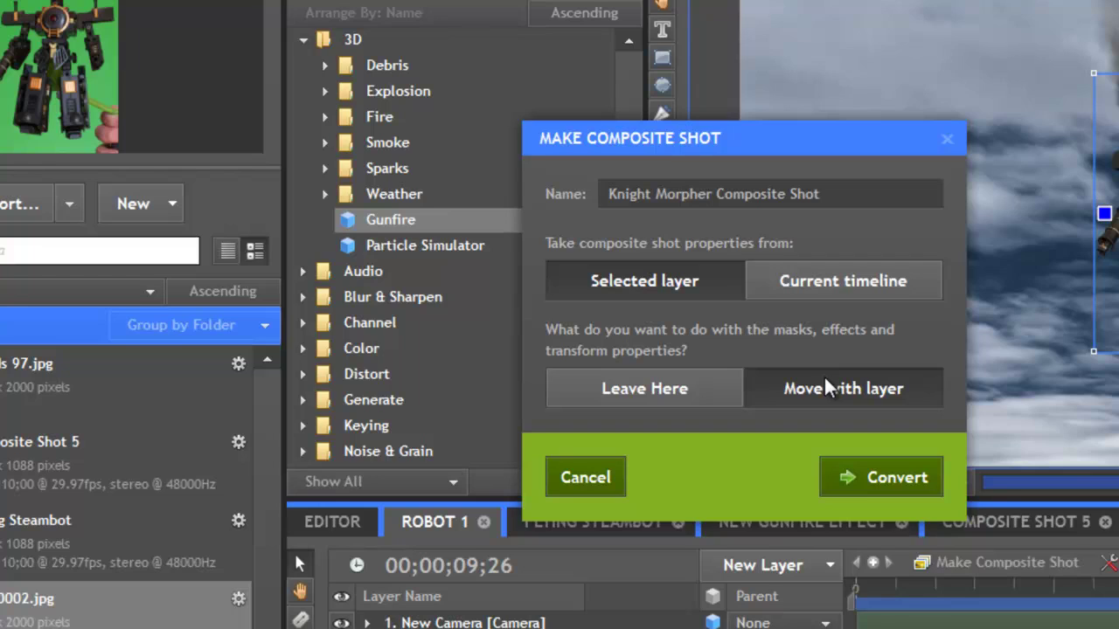
pyautogui.click(884, 472)
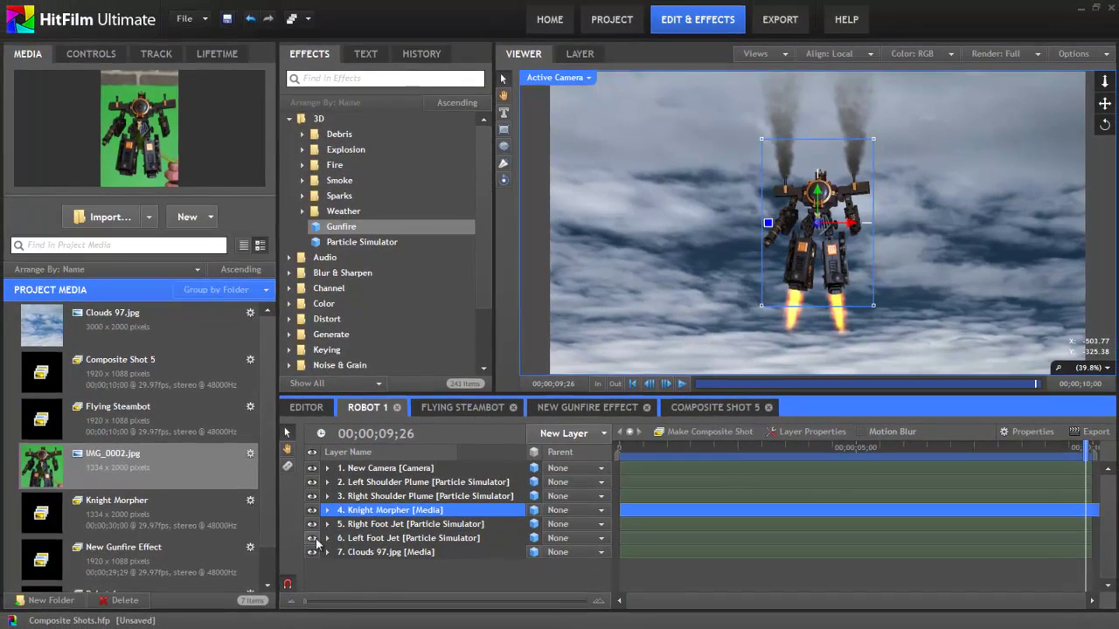
# Hide the right foot jet and both shoulder smoke plumes, then inspect Knight Morpher's masks and effects
pyautogui.click(311, 523)
pyautogui.click(311, 496)
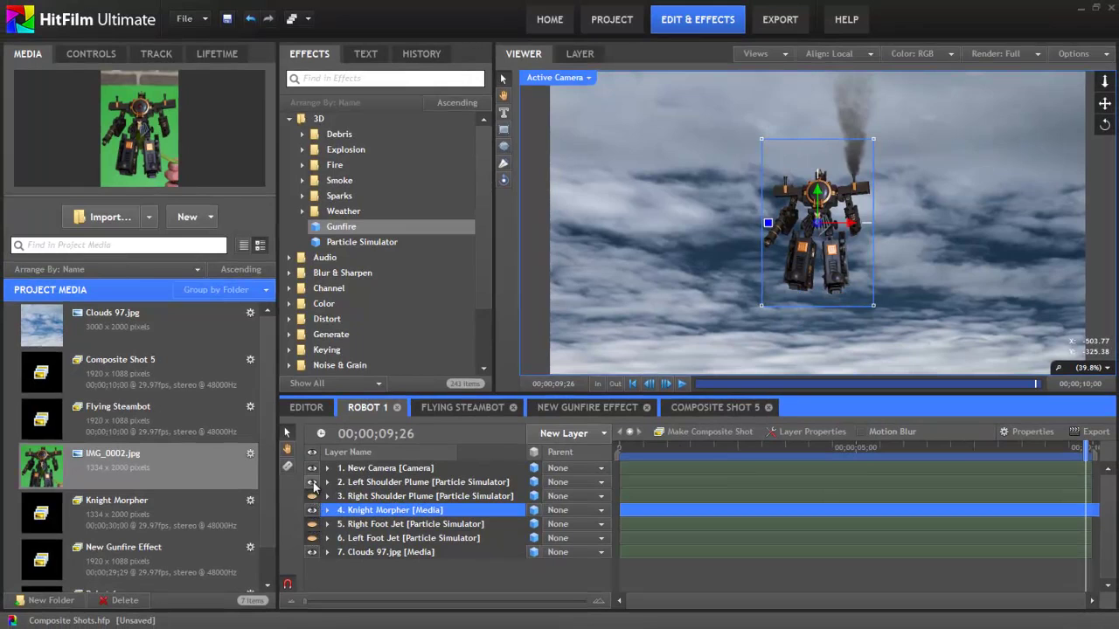
pyautogui.click(312, 482)
pyautogui.click(432, 568)
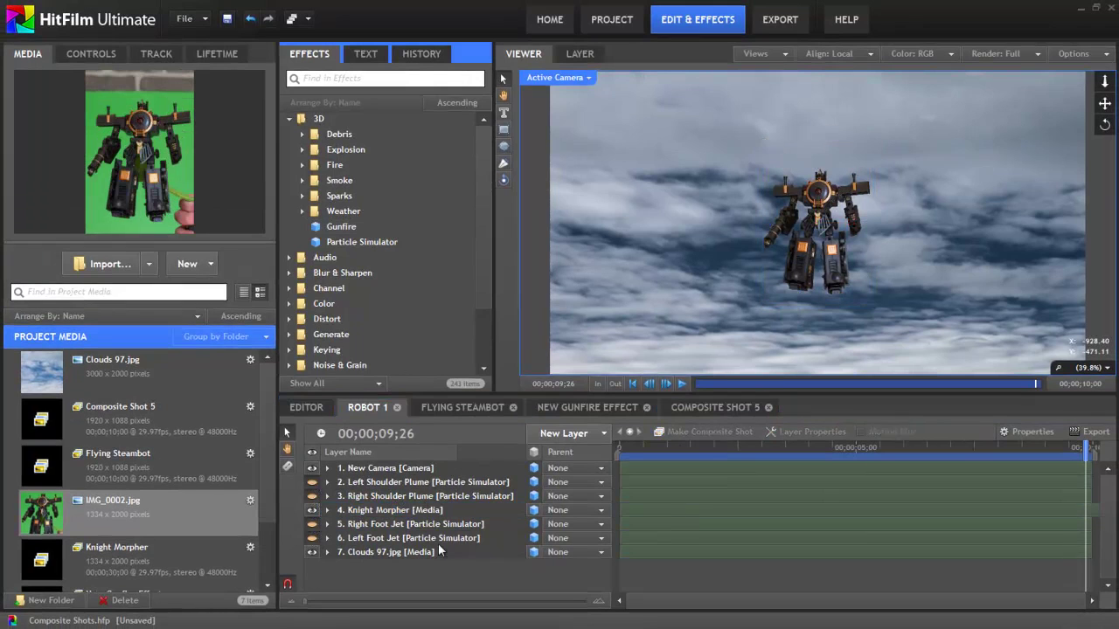
pyautogui.click(391, 566)
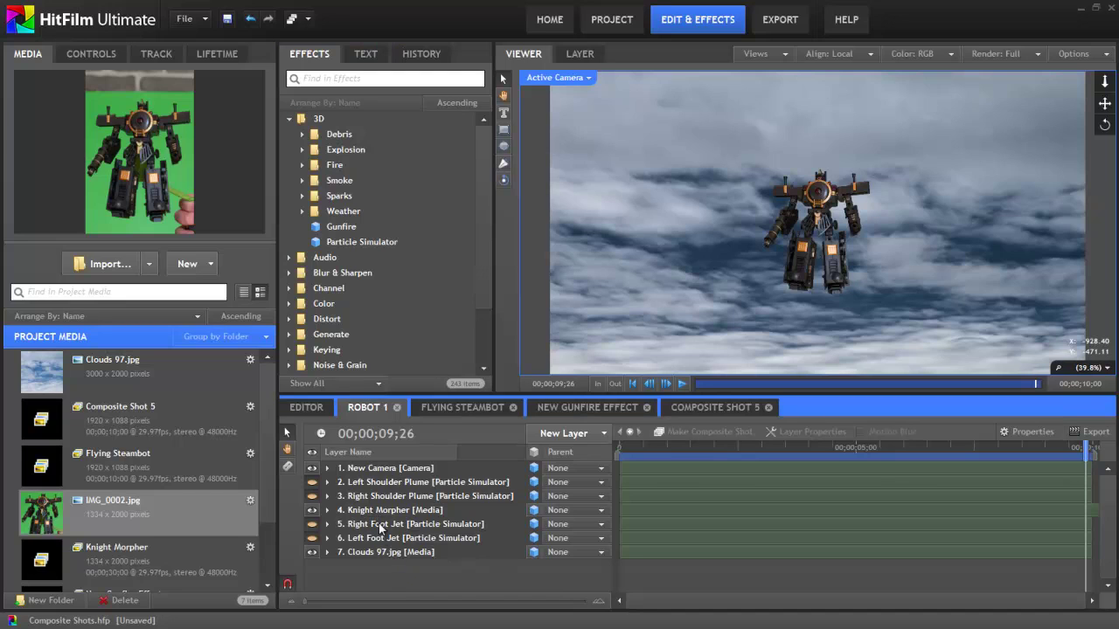
pyautogui.click(327, 511)
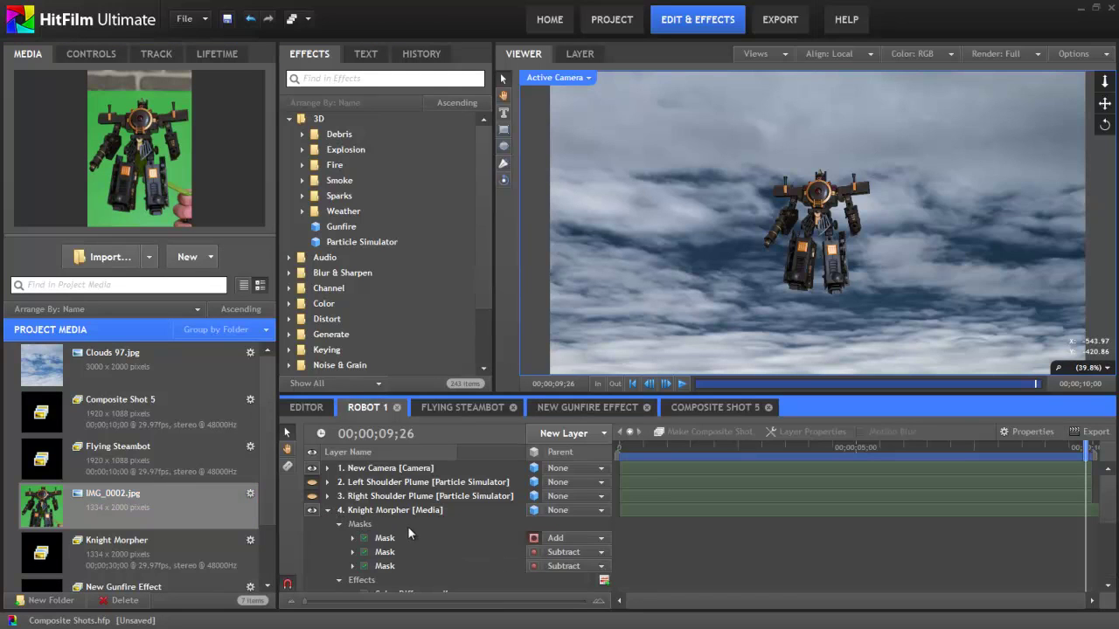
pyautogui.scroll(-1, 408, 524)
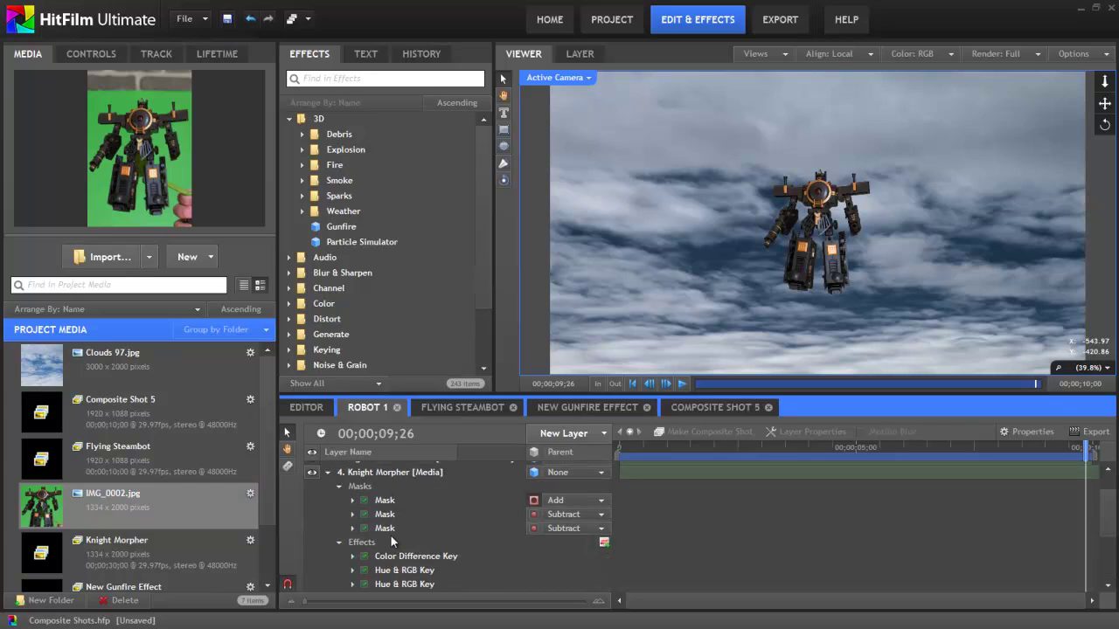
pyautogui.click(327, 473)
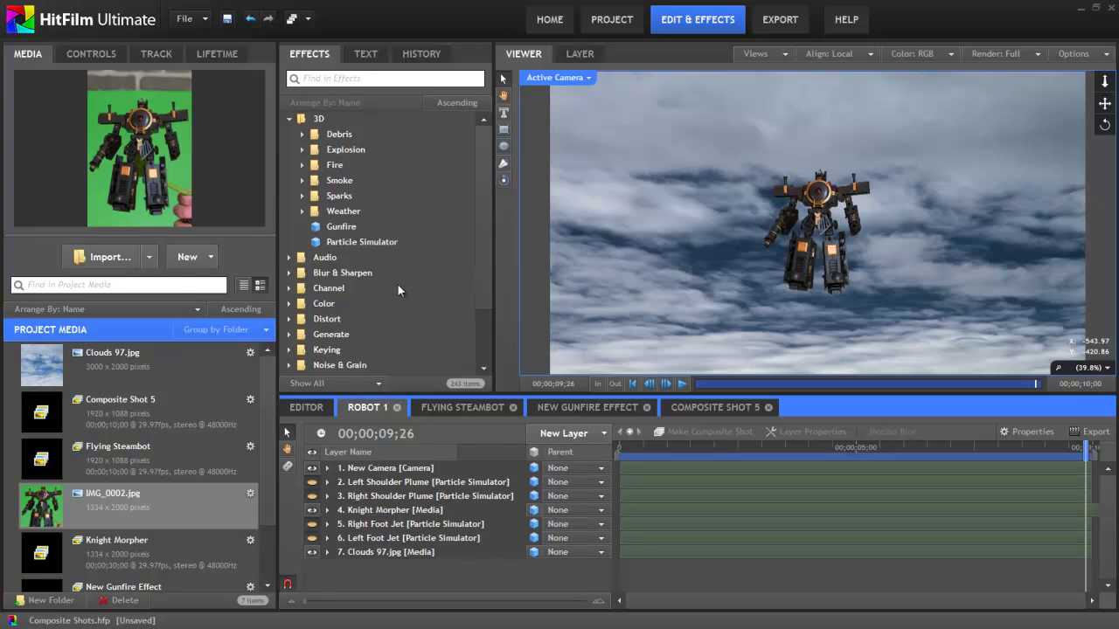
# Apply the Distort Displacement effect to Clouds 97.jpg and hide the Knight Morpher layer
pyautogui.click(291, 120)
pyautogui.click(290, 196)
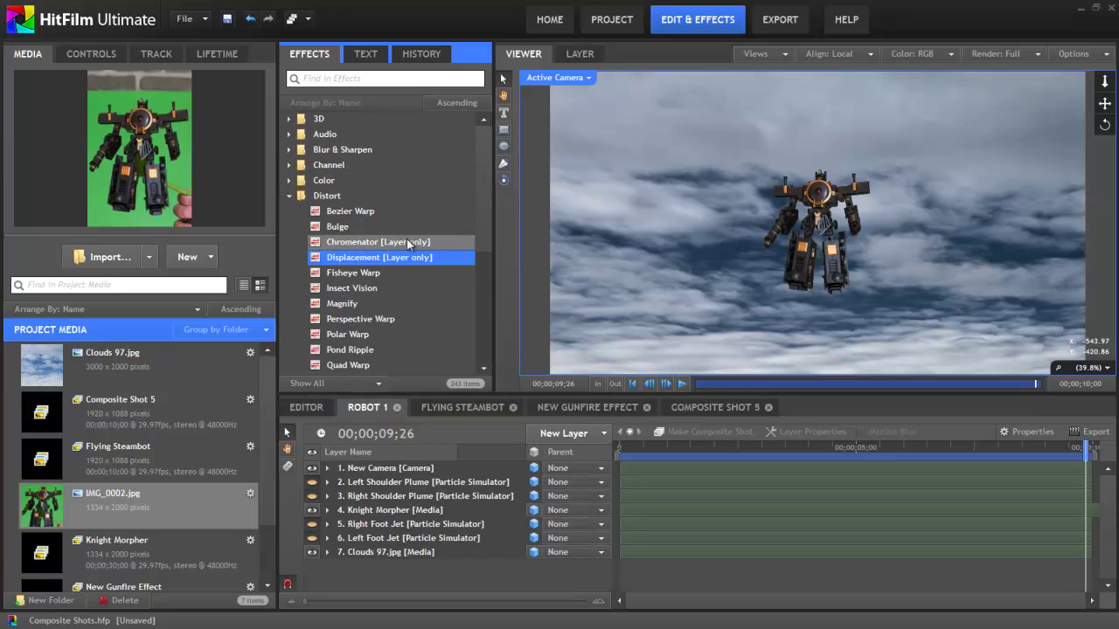
pyautogui.moveTo(375, 257); pyautogui.dragTo(374, 553)
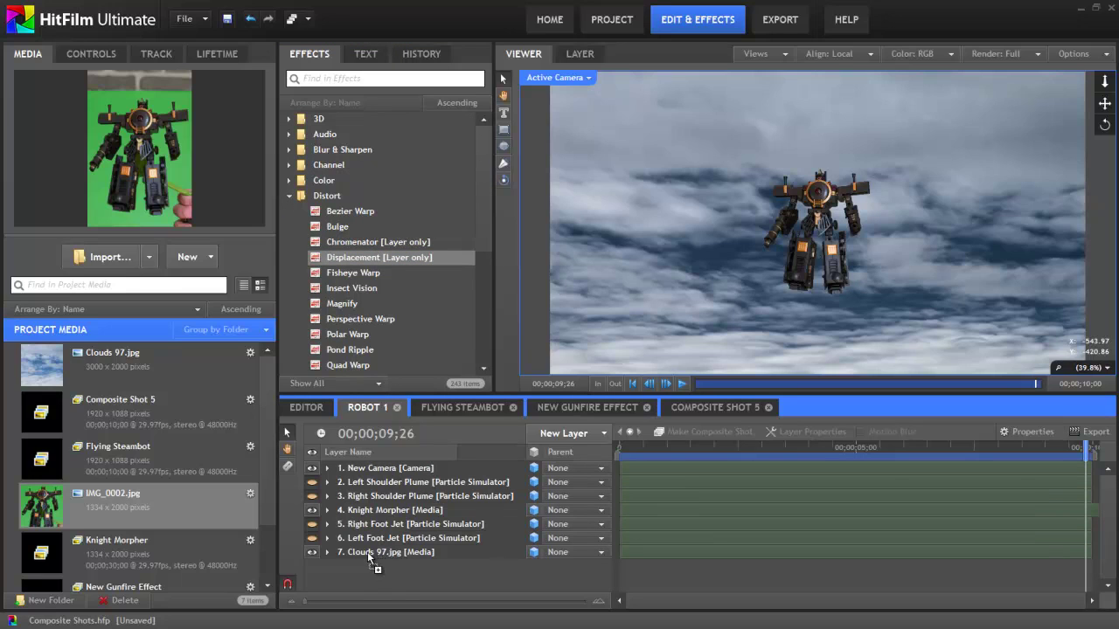
pyautogui.click(312, 511)
pyautogui.scroll(-1, 380, 550)
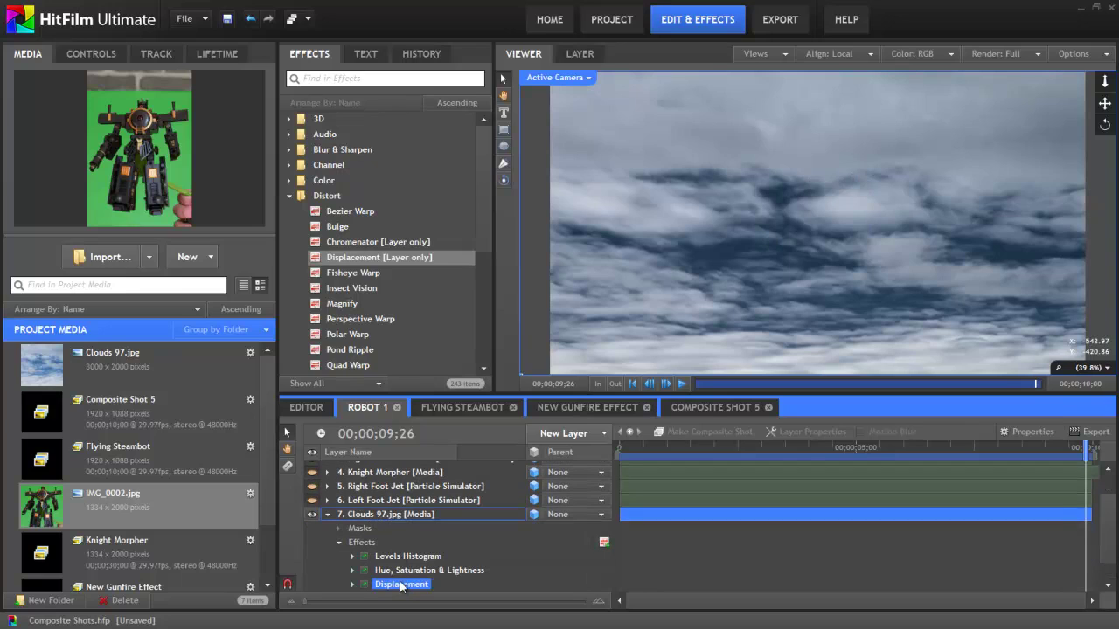
pyautogui.click(402, 584)
# Set Displacement's source to Knight Morpher, horizontal channel to Alpha, maximum to 512 px
pyautogui.click(195, 175)
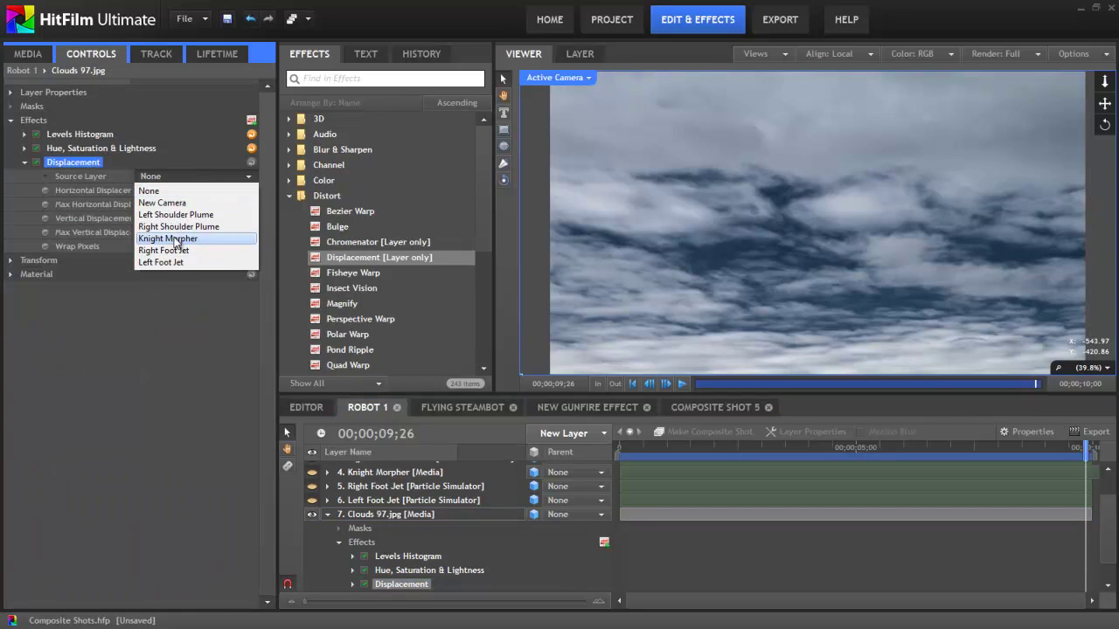
pyautogui.click(174, 239)
pyautogui.click(175, 190)
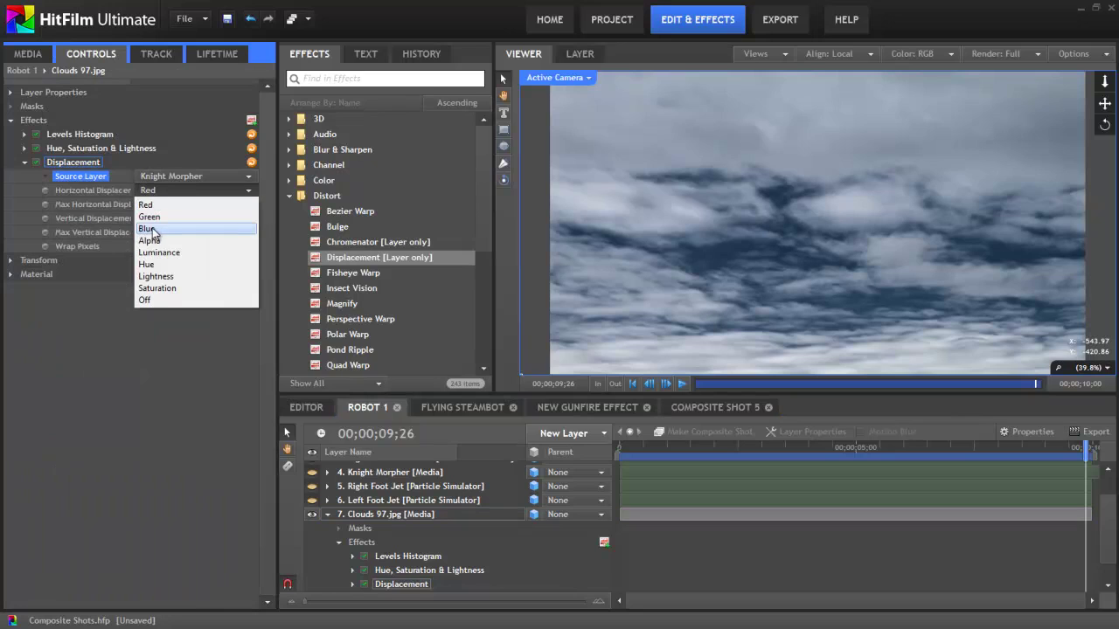
pyautogui.click(150, 241)
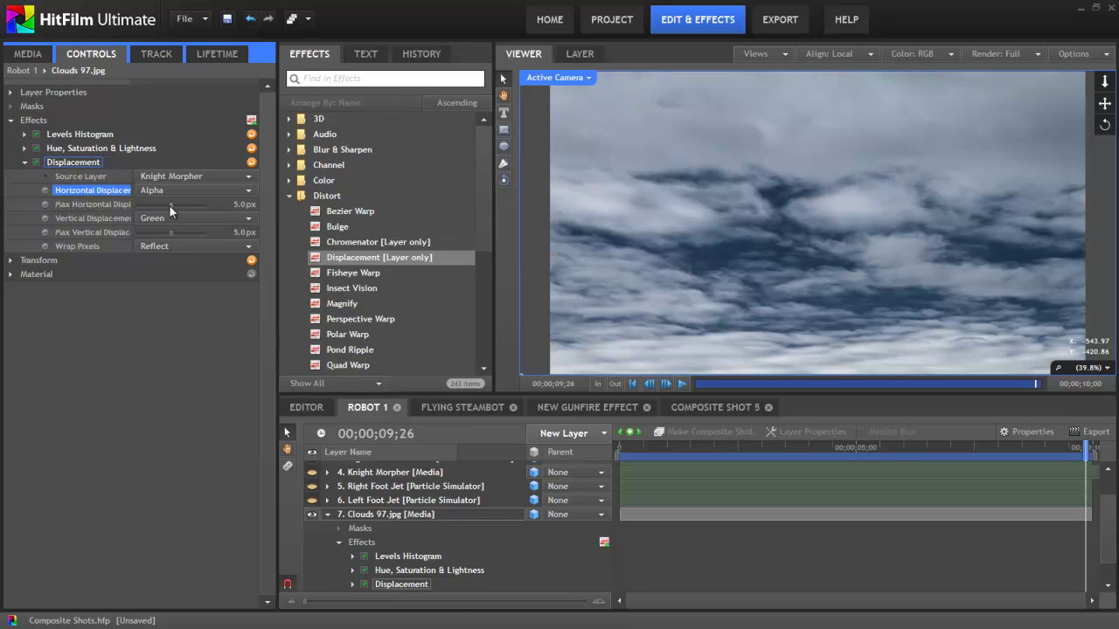
pyautogui.moveTo(172, 206); pyautogui.dragTo(186, 204)
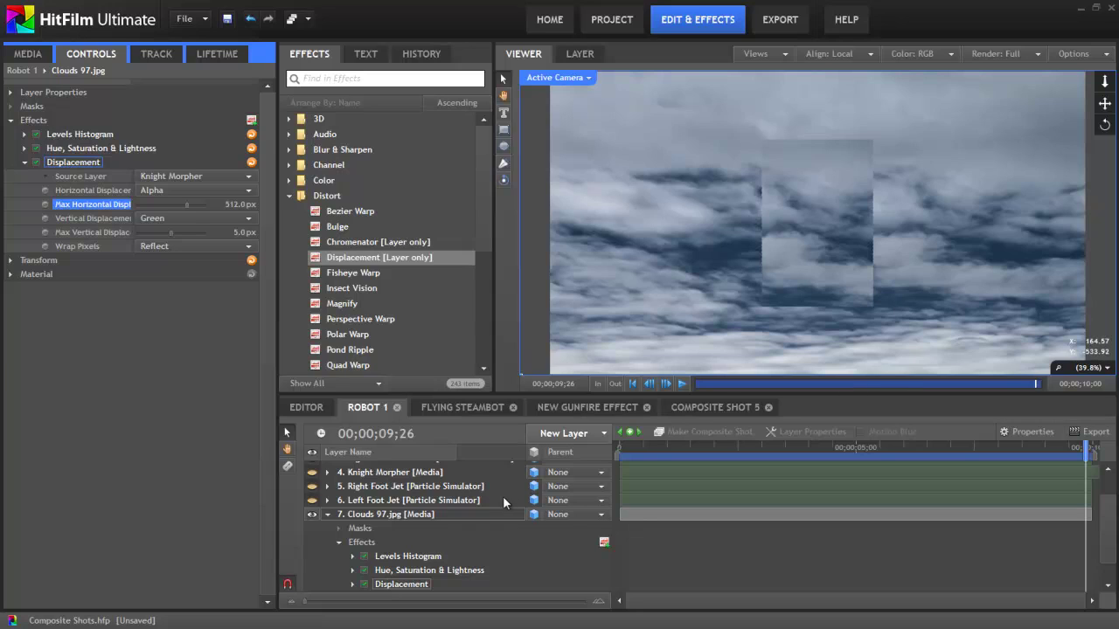
# Convert Knight Morpher to a composite shot using Move with layer, opening it in a new tab
pyautogui.rightClick(395, 473)
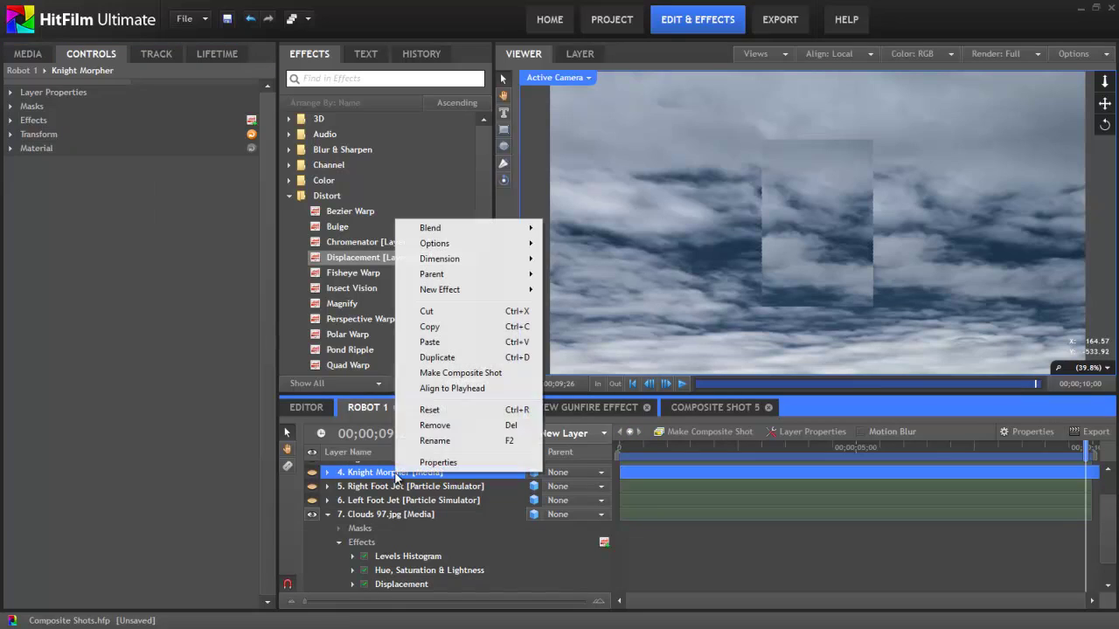
pyautogui.click(457, 376)
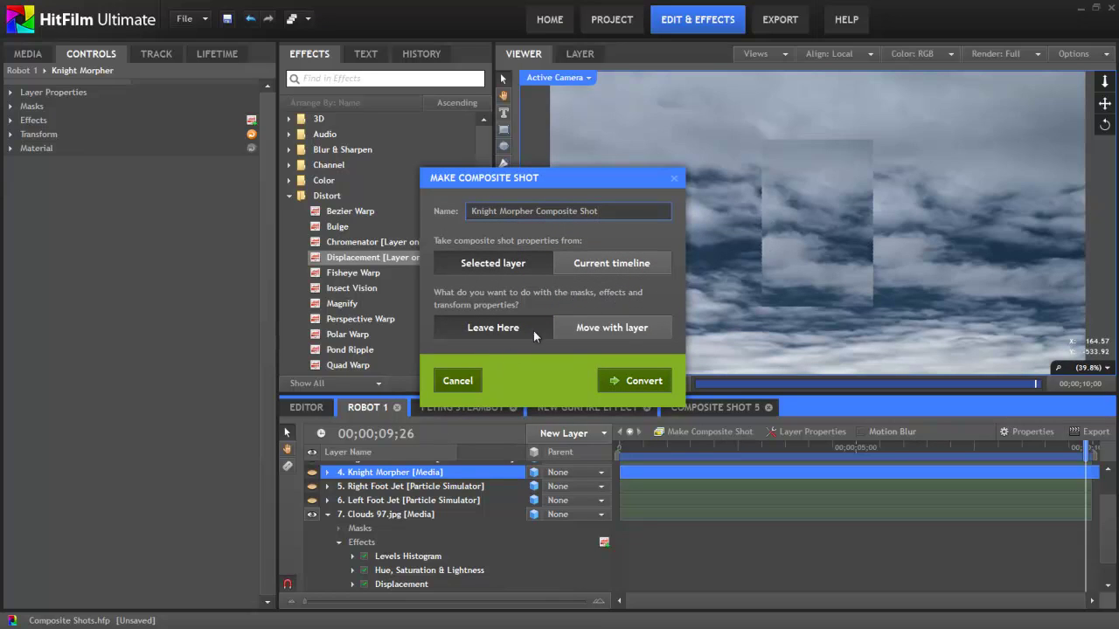
pyautogui.click(606, 328)
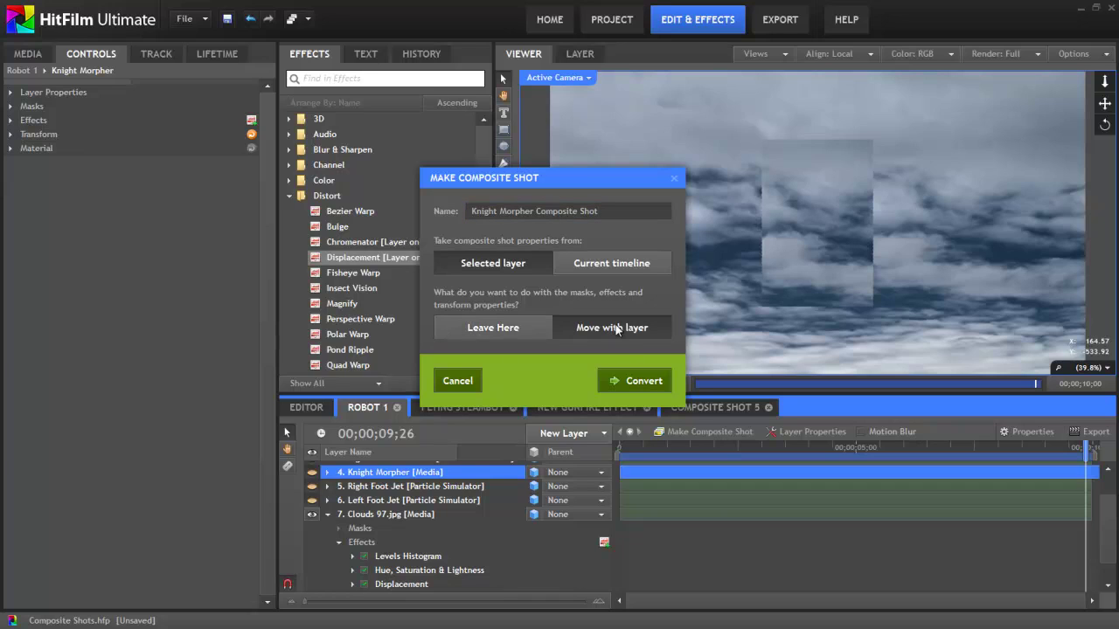
pyautogui.click(639, 382)
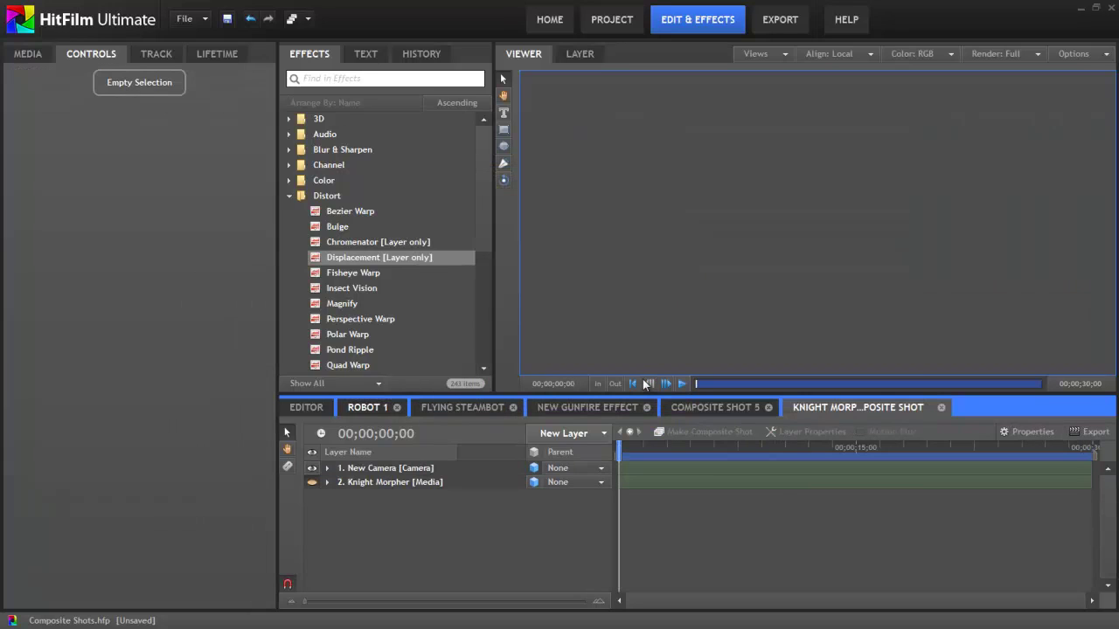
# Inspect the three masks on the Knight Morpher layer inside the composite
pyautogui.click(387, 483)
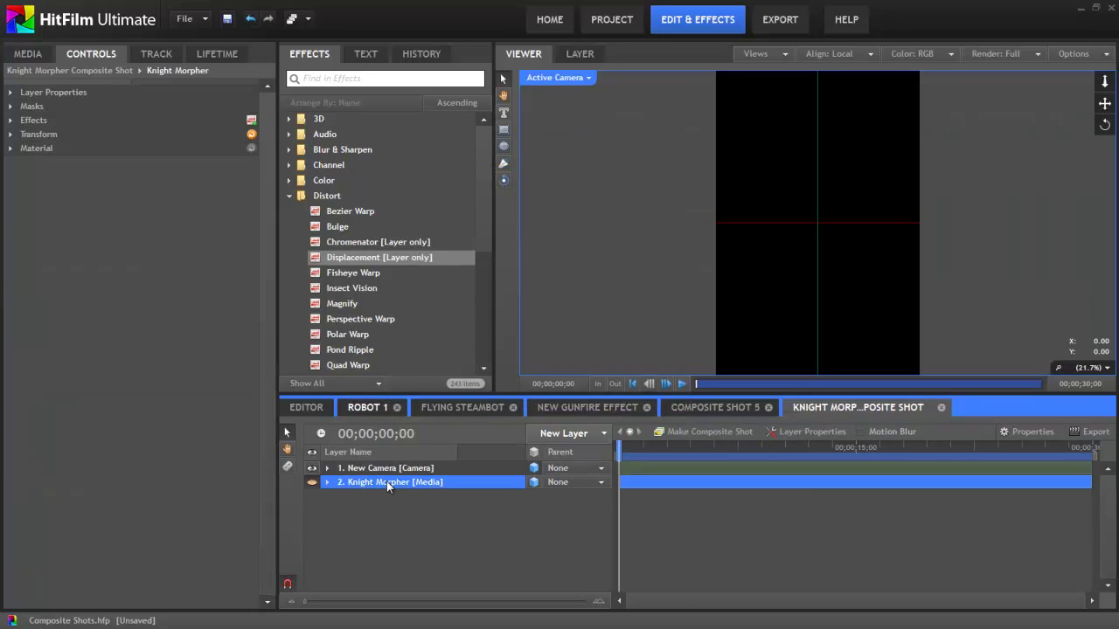
pyautogui.click(328, 482)
pyautogui.click(338, 496)
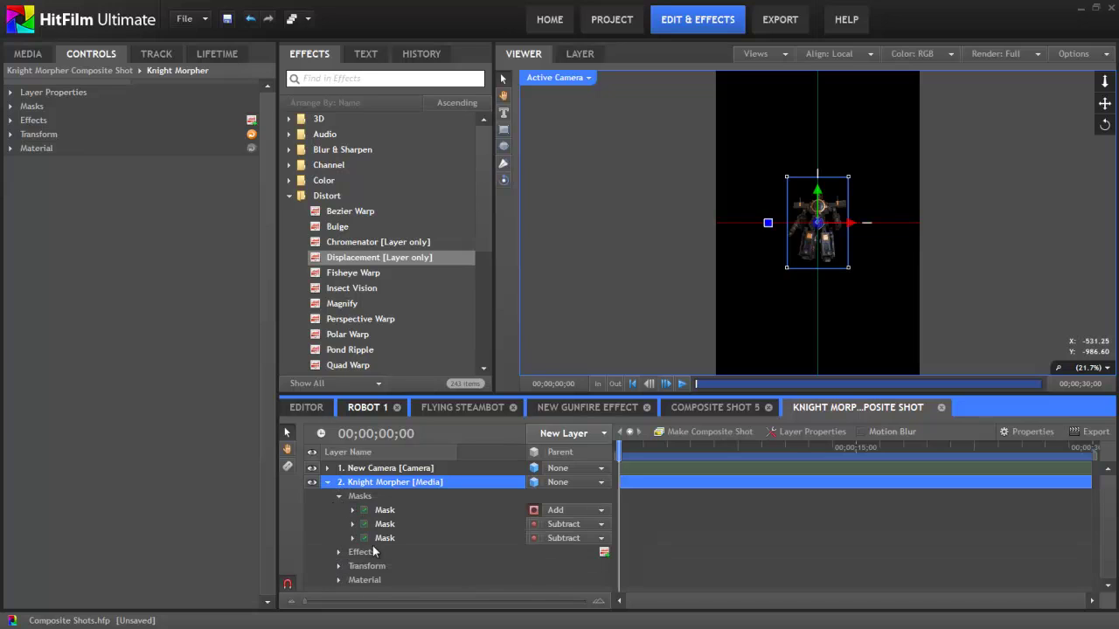
pyautogui.click(328, 483)
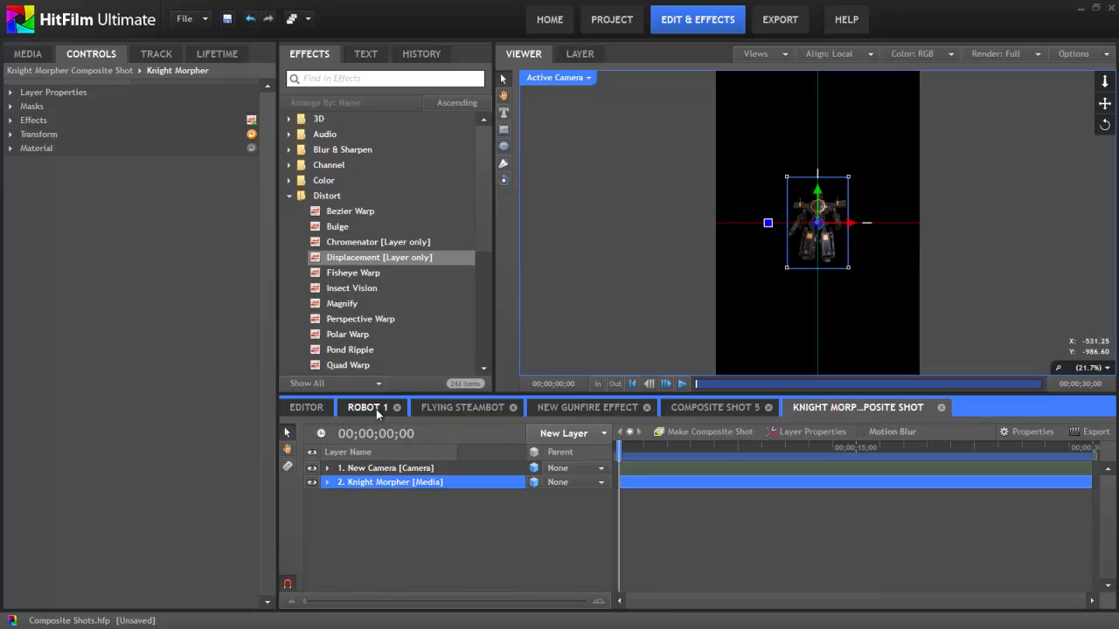
# In Robot 1, review the clouds' Displacement settings and hide the Knight Morpher Composite Shot layer
pyautogui.click(372, 408)
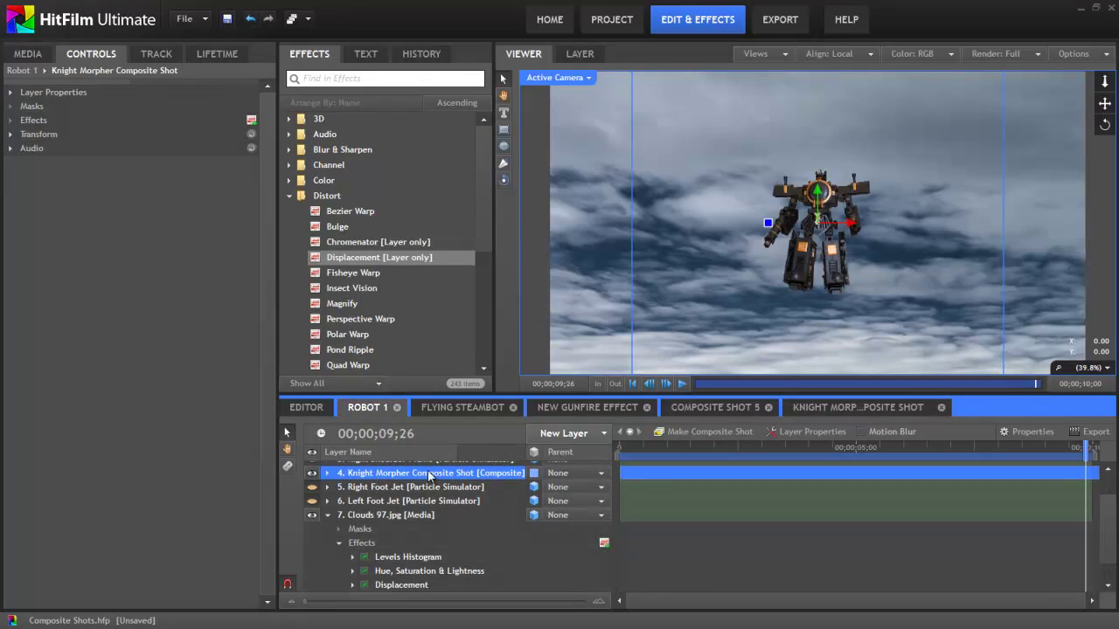
pyautogui.click(328, 473)
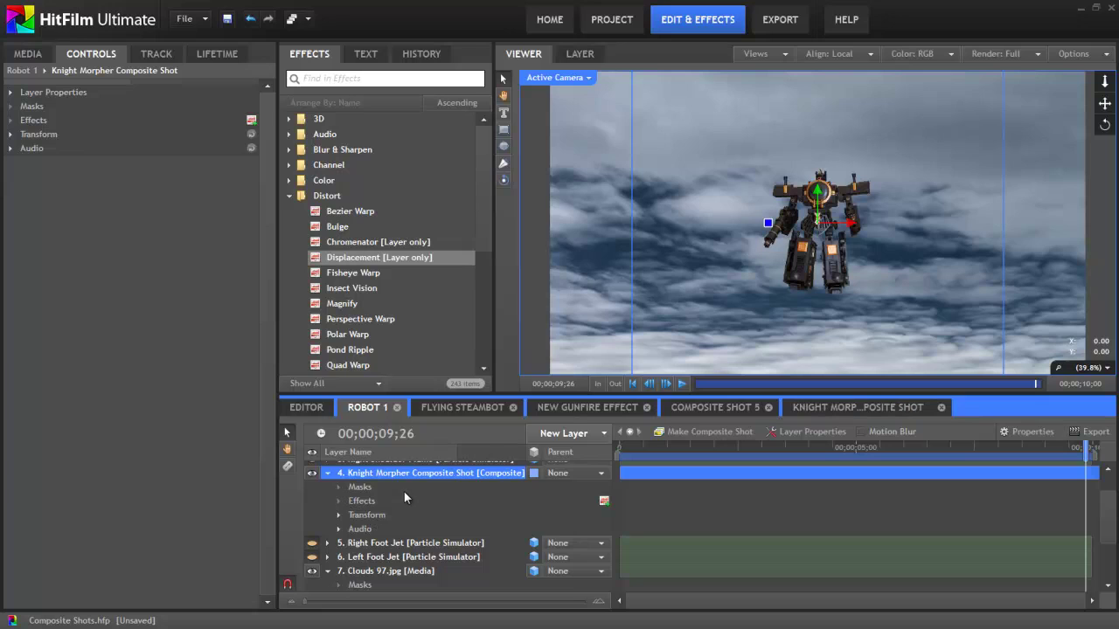
pyautogui.click(328, 475)
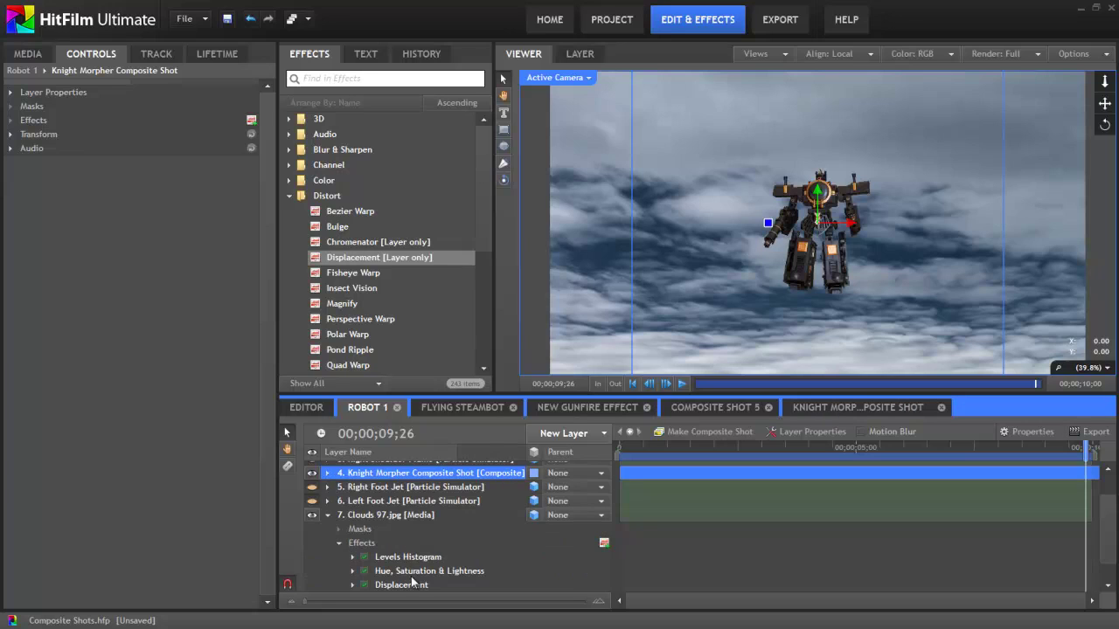
pyautogui.click(410, 585)
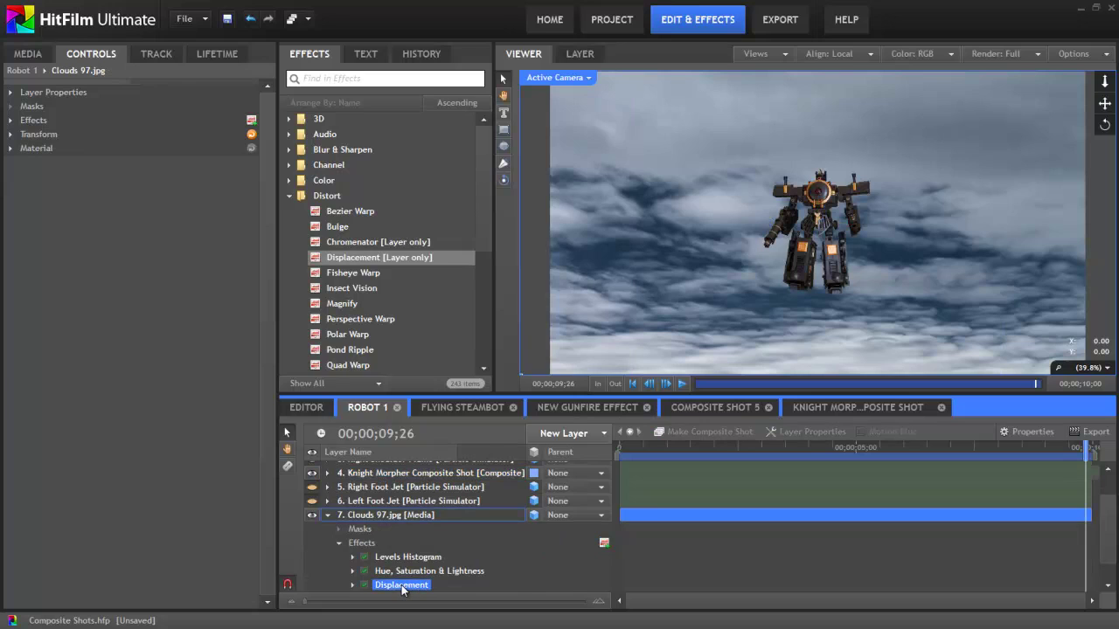
pyautogui.click(249, 190)
pyautogui.click(249, 194)
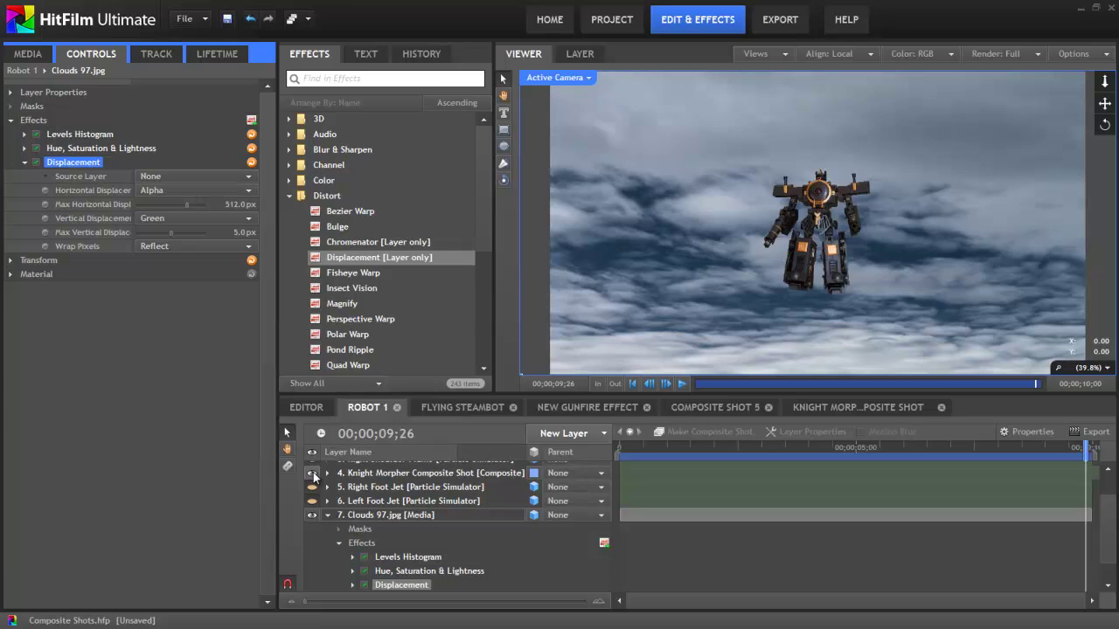
pyautogui.click(311, 472)
# Use Knight Morpher Composite Shot as the Displacement source and set max horizontal displacement to 204.8 px
pyautogui.click(249, 178)
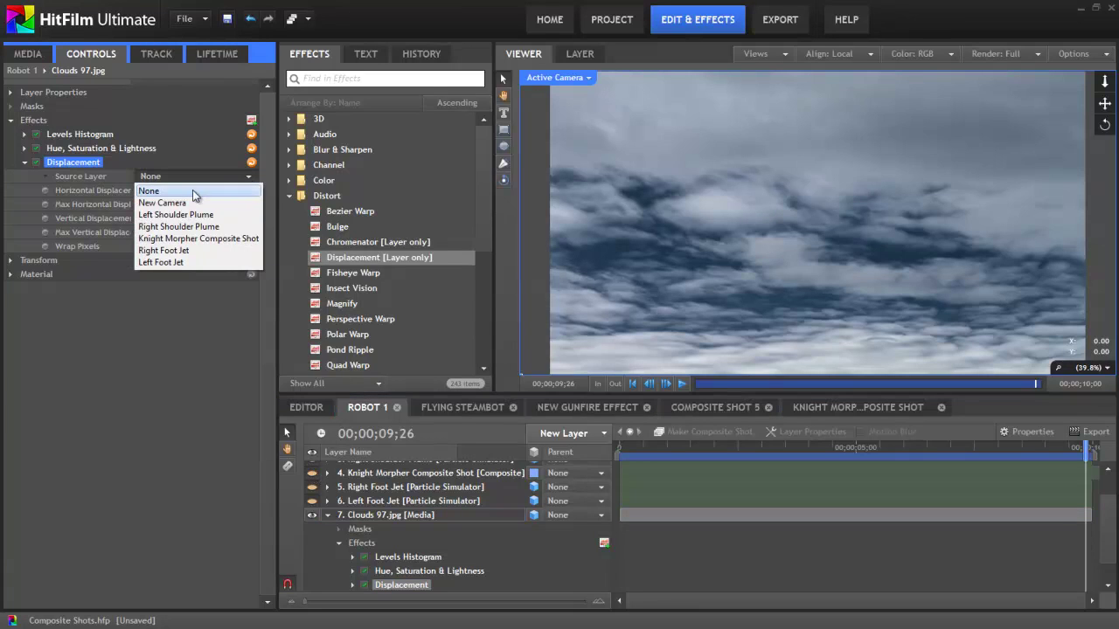
pyautogui.click(215, 238)
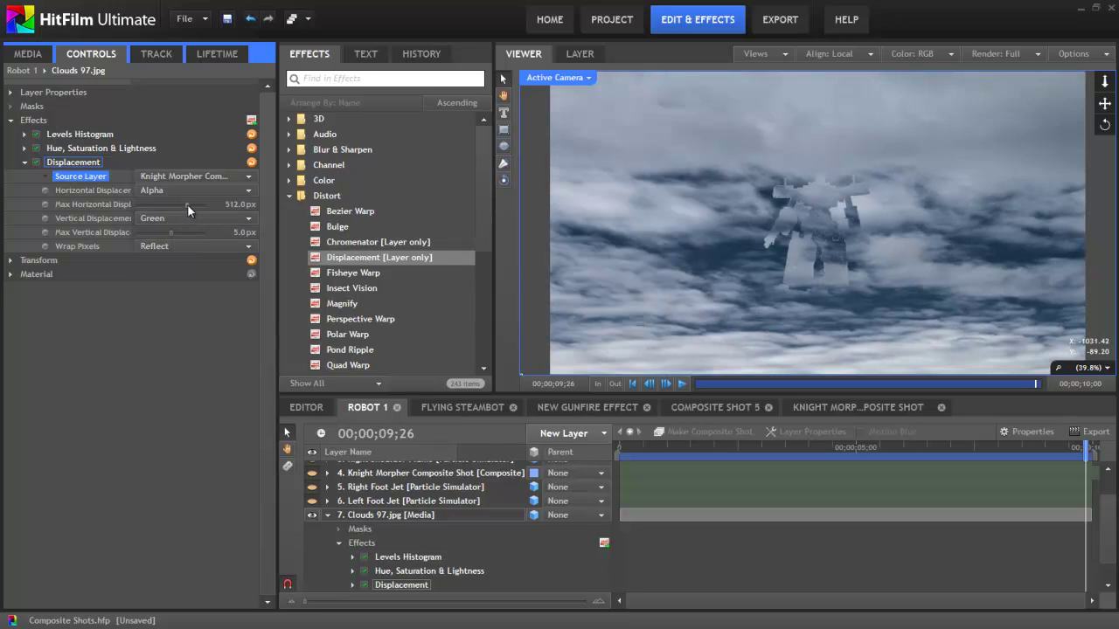
pyautogui.moveTo(187, 204); pyautogui.dragTo(176, 203)
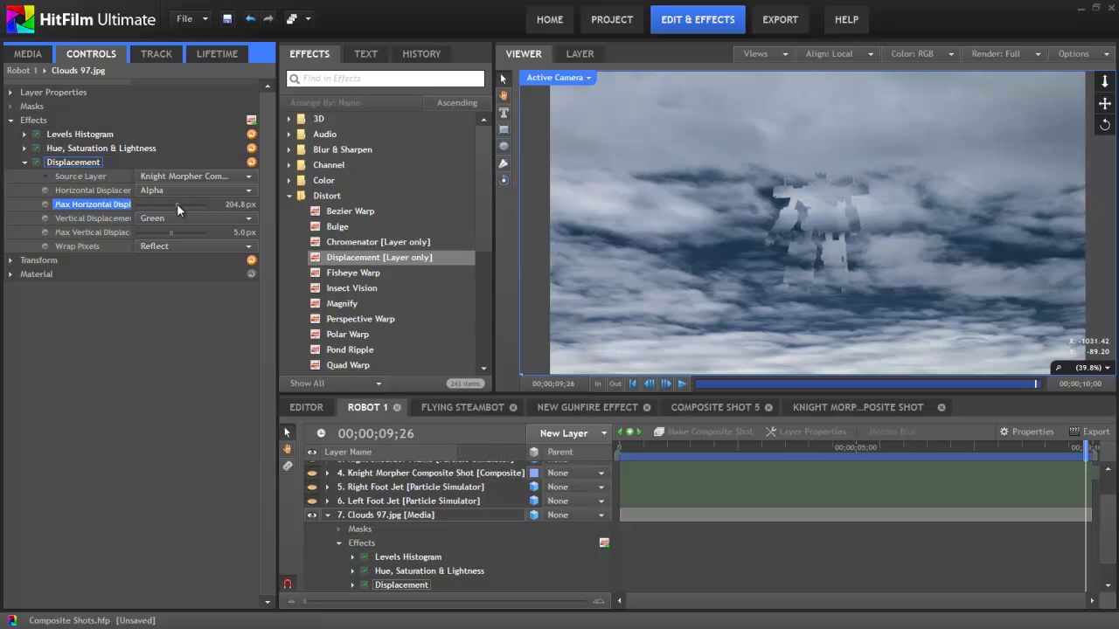
pyautogui.click(329, 514)
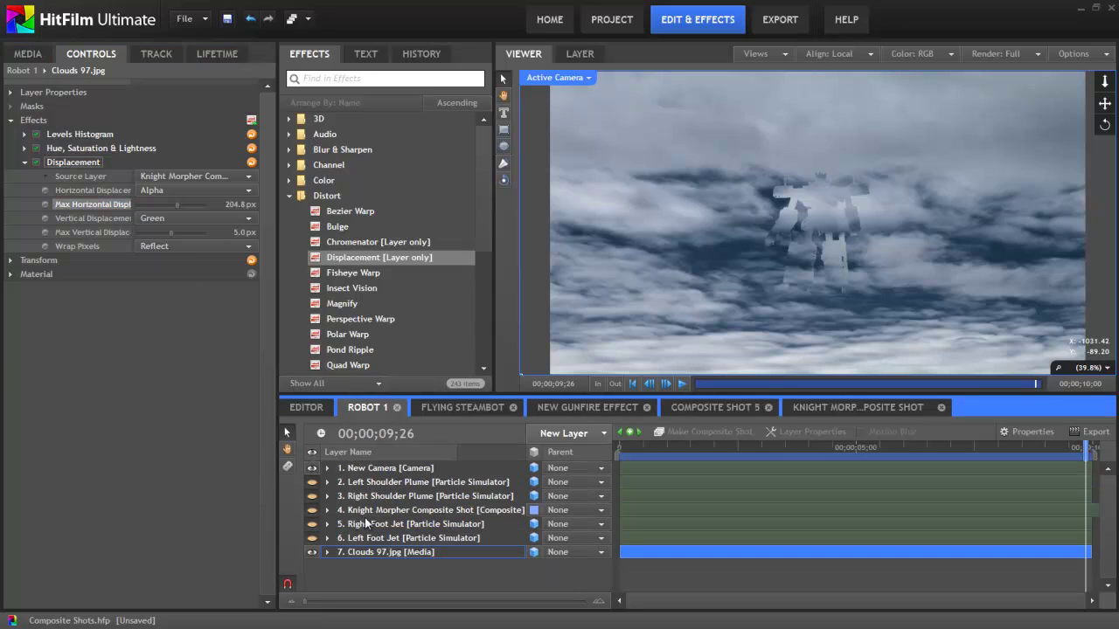
# Remove Displacement from the clouds and unhide the robot composite, both foot jets and both shoulder plumes
pyautogui.rightClick(81, 166)
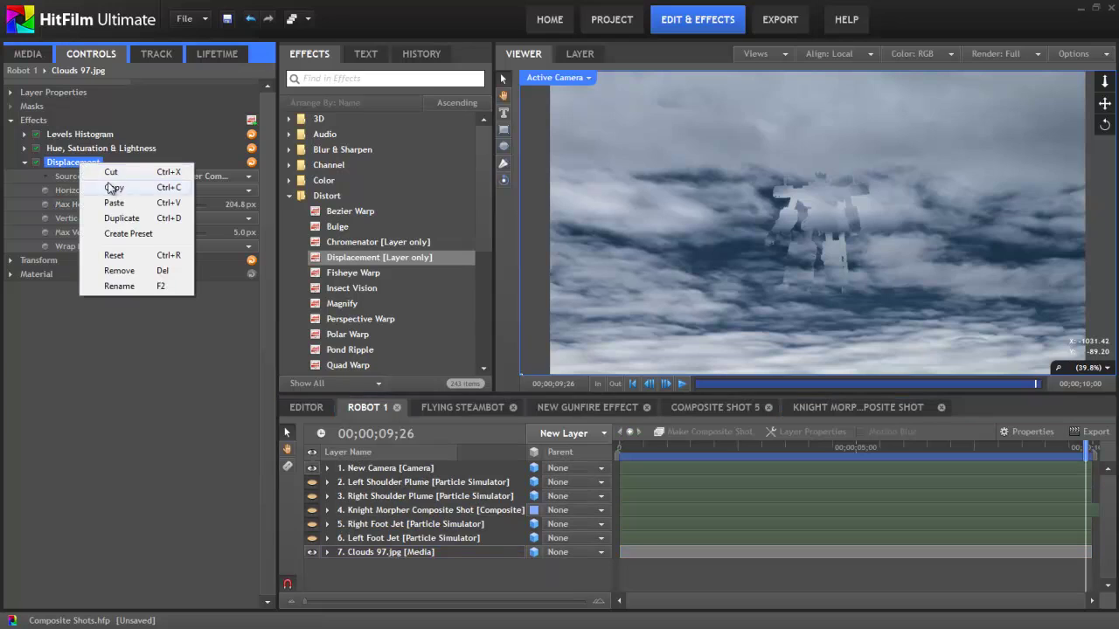
pyautogui.click(122, 271)
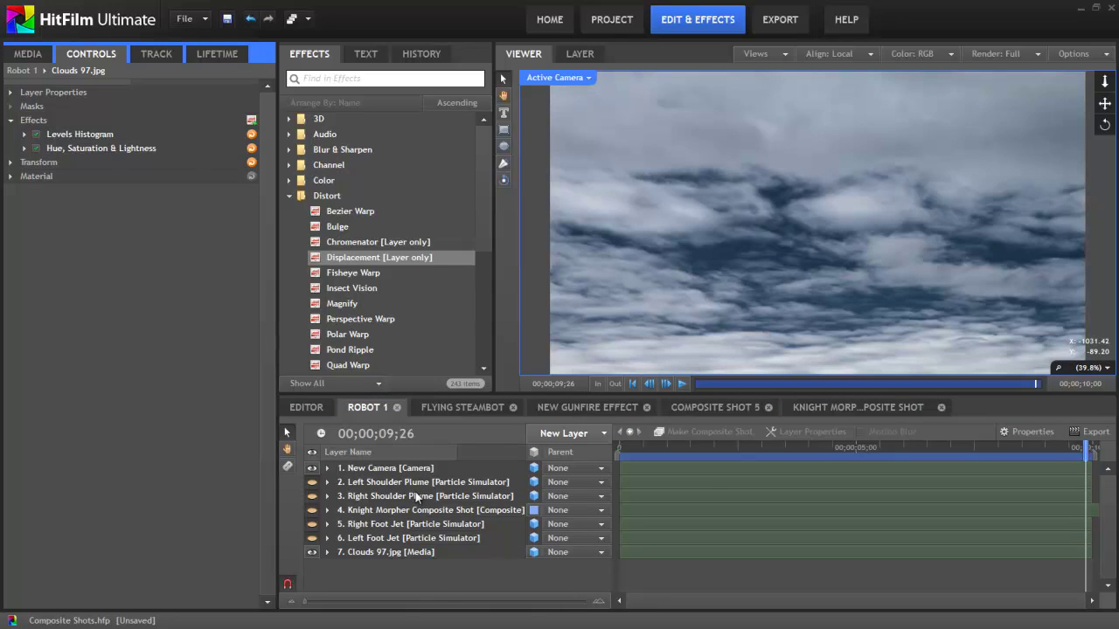
pyautogui.click(395, 512)
pyautogui.click(312, 509)
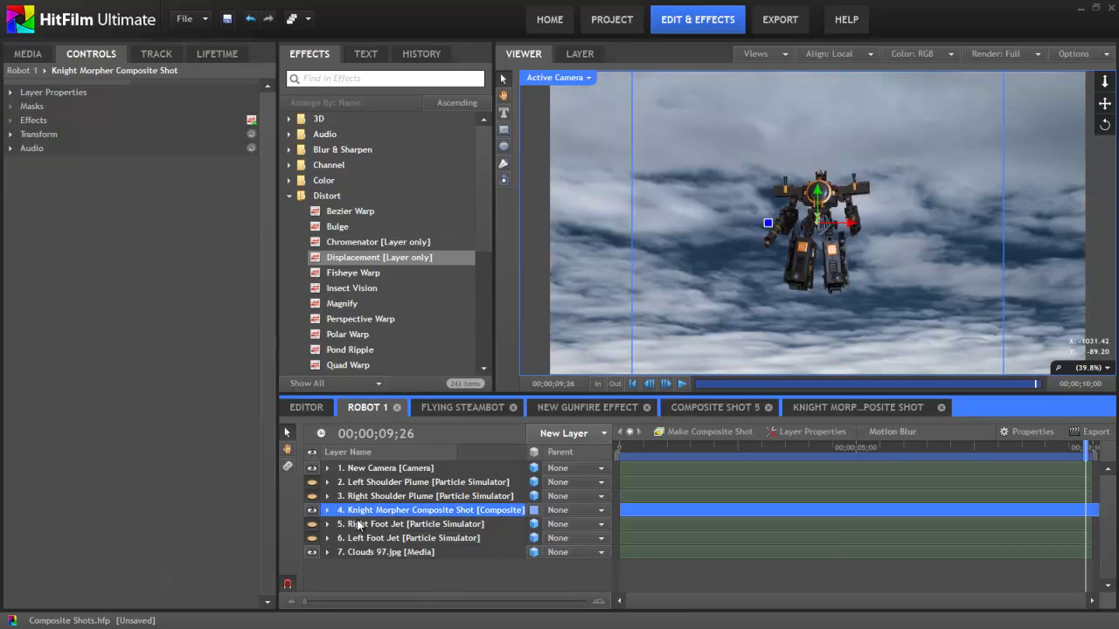
pyautogui.click(312, 538)
pyautogui.click(312, 523)
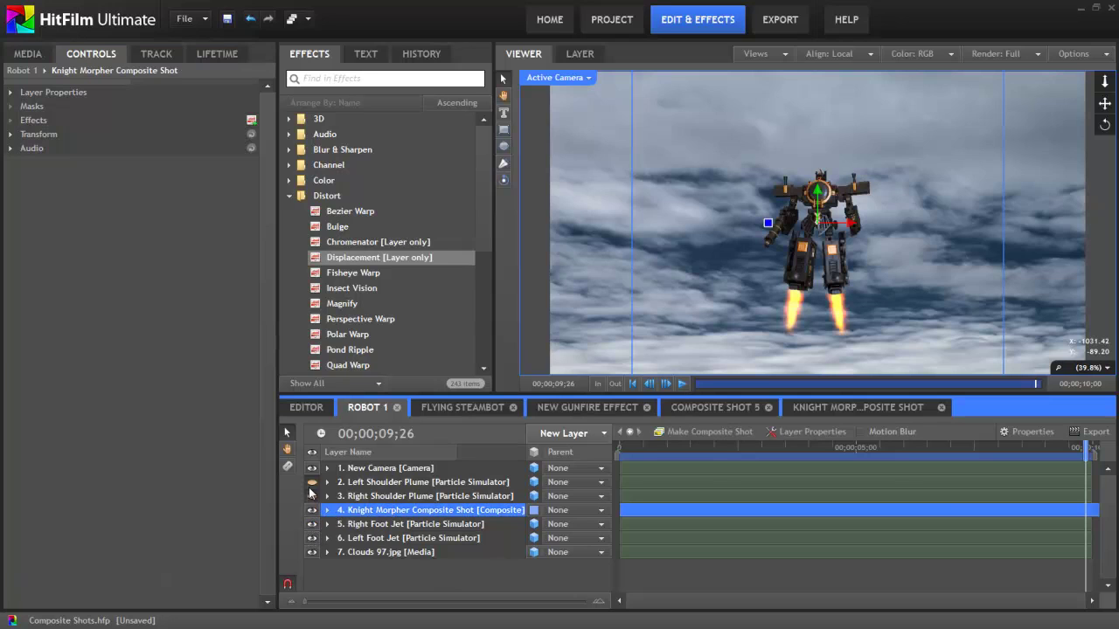
pyautogui.click(312, 495)
pyautogui.click(312, 482)
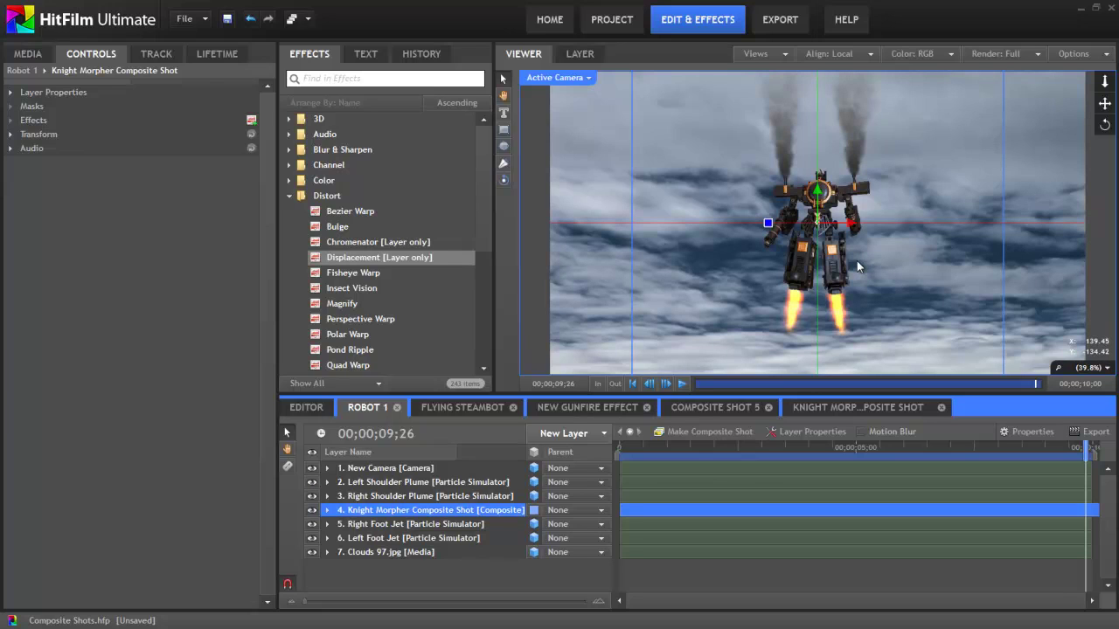
# Duplicate the robot composite together with its foot jet and shoulder plume layers
pyautogui.click(384, 538)
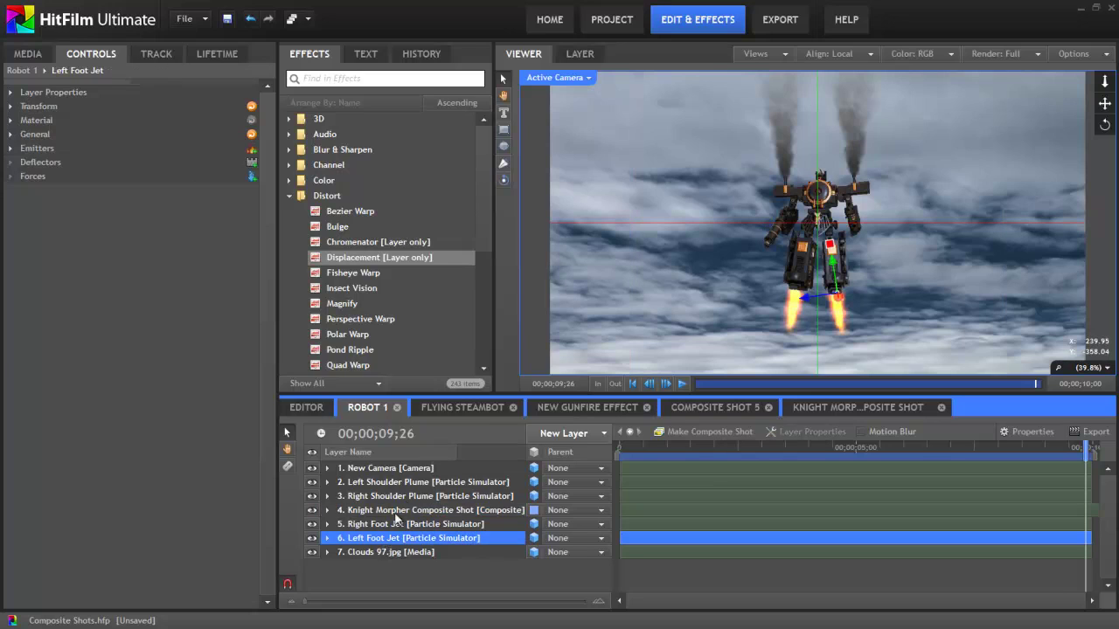
pyautogui.keyDown('shift'); pyautogui.click(389, 486); pyautogui.keyUp('shift')
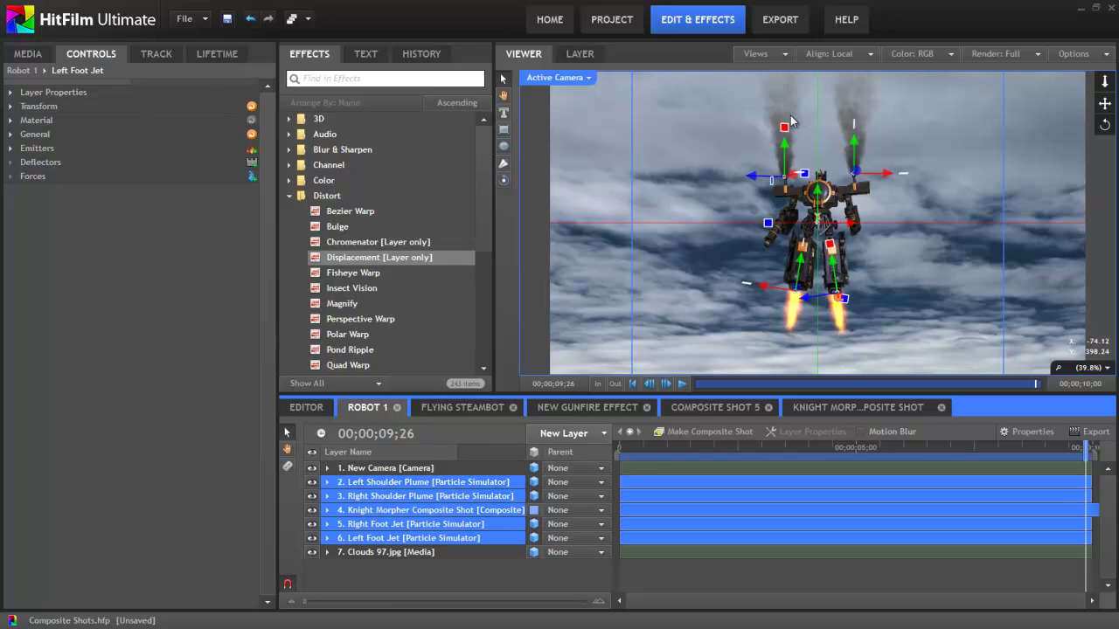
pyautogui.rightClick(418, 487)
pyautogui.click(463, 409)
# Select duplicate layers 11, 9, 7, 5 and 3 and drag that robot left in the Viewer
pyautogui.click(416, 487)
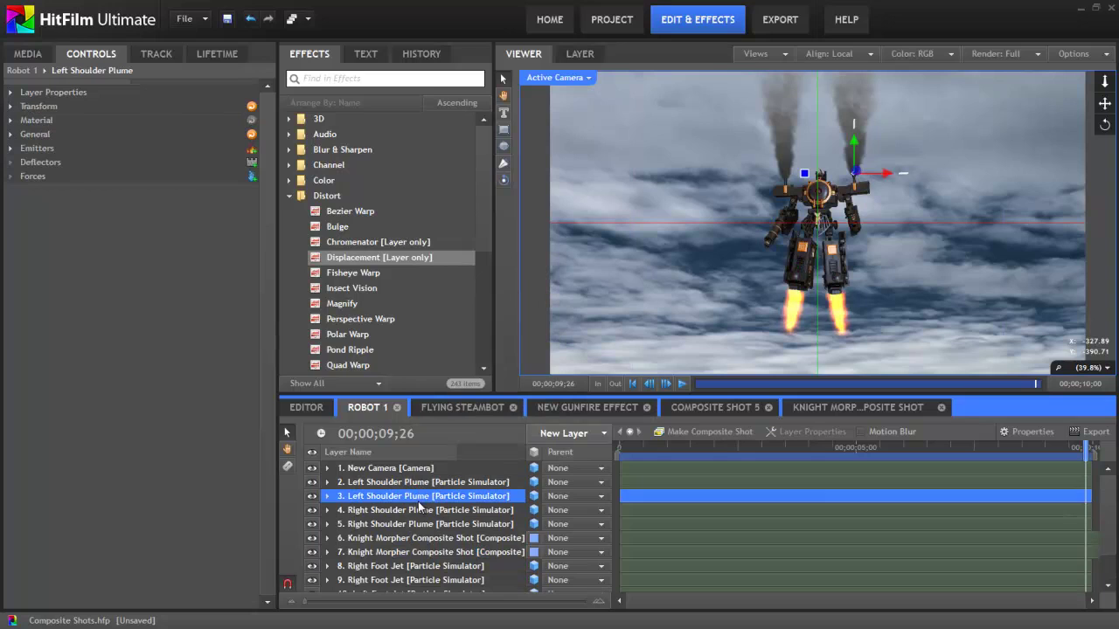
pyautogui.scroll(-1, 419, 498)
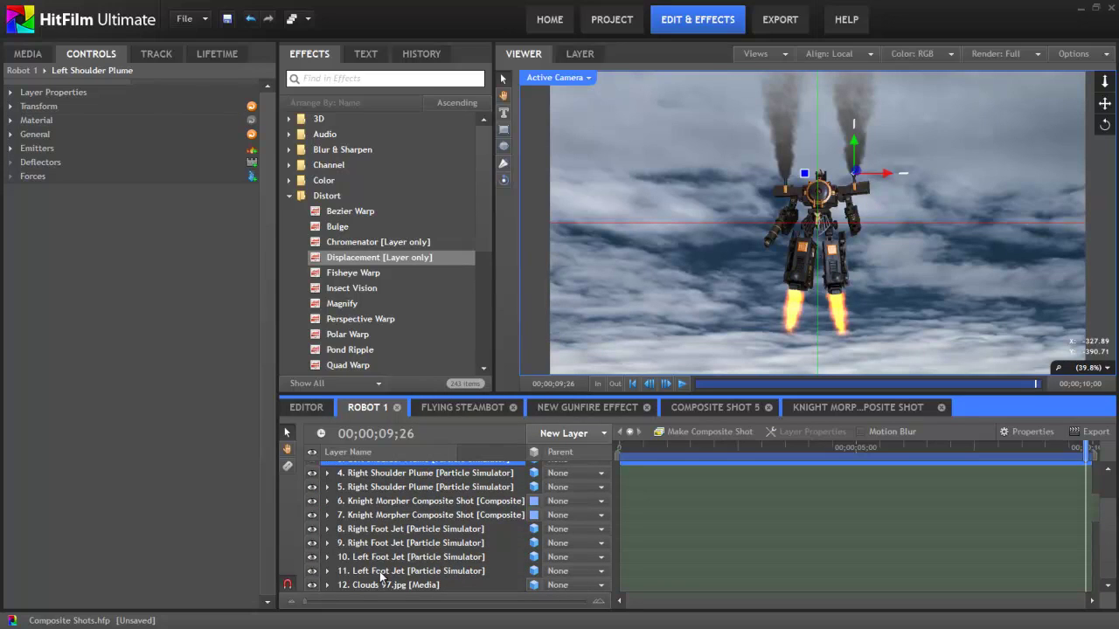
pyautogui.click(385, 571)
pyautogui.keyDown('ctrl'); pyautogui.click(383, 545); pyautogui.keyUp('ctrl')
pyautogui.keyDown('ctrl'); pyautogui.click(385, 517); pyautogui.keyUp('ctrl')
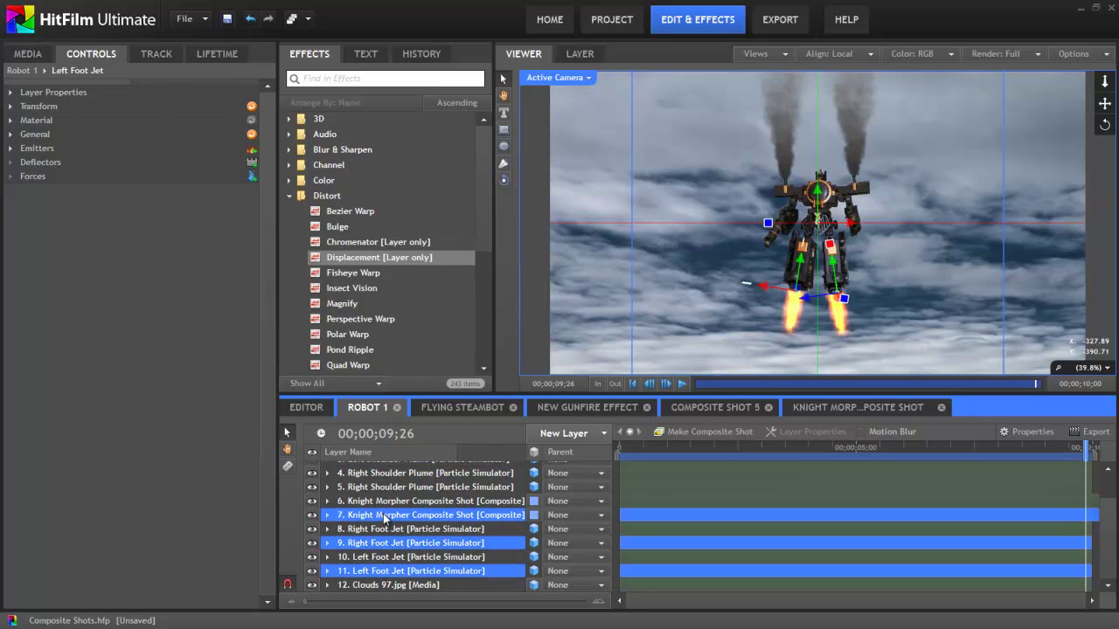
pyautogui.keyDown('ctrl'); pyautogui.click(386, 487); pyautogui.keyUp('ctrl')
pyautogui.keyDown('ctrl'); pyautogui.click(390, 463); pyautogui.keyUp('ctrl')
pyautogui.moveTo(843, 234); pyautogui.dragTo(699, 236)
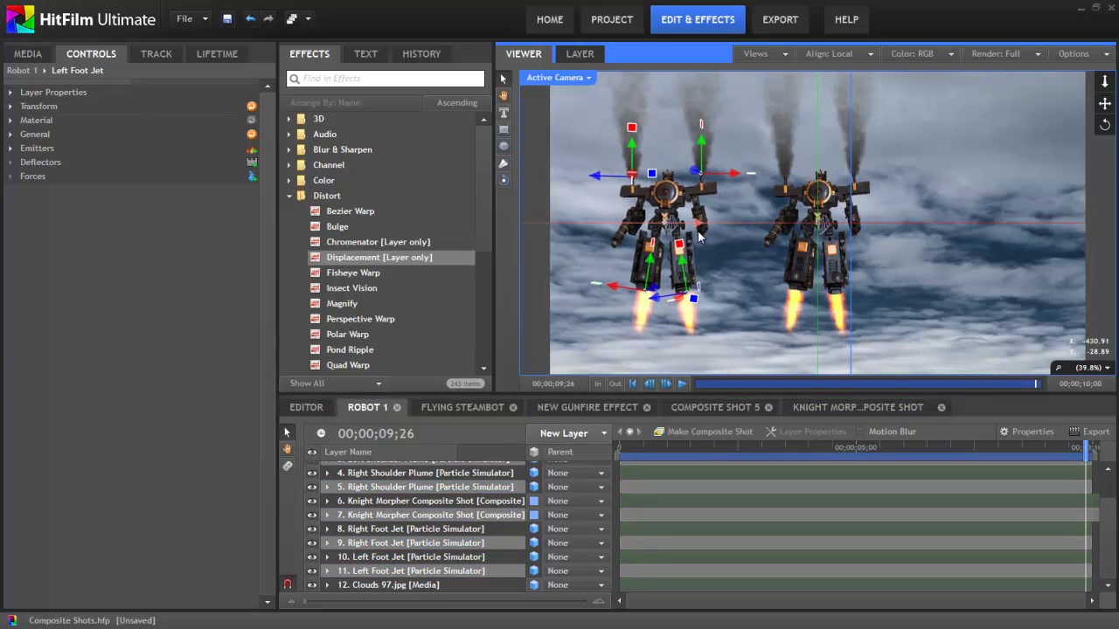
pyautogui.moveTo(680, 395); pyautogui.dragTo(713, 404)
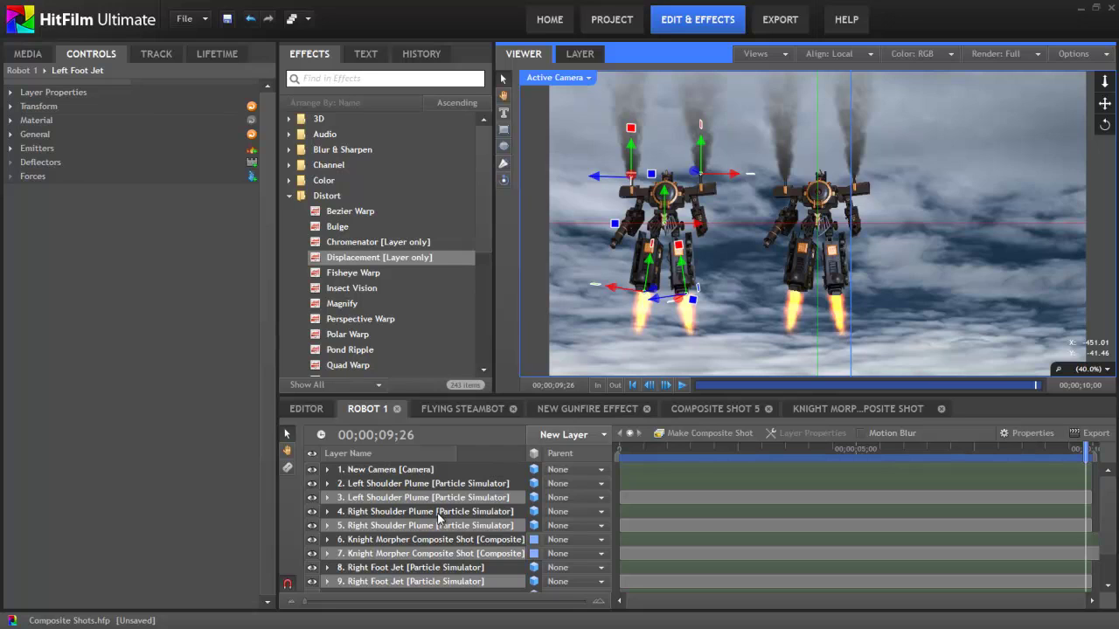
# Delete the duplicate robot layers and convert layers 2–6 into a composite shot named 'The Robot'
pyautogui.press('Delete')
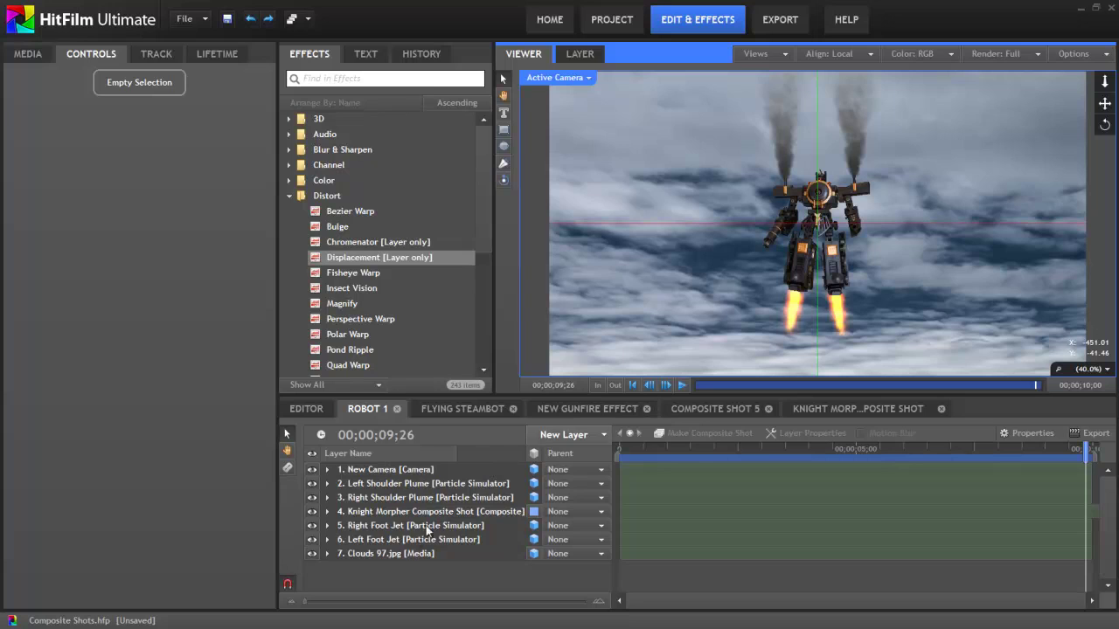
pyautogui.click(389, 541)
pyautogui.keyDown('shift'); pyautogui.click(390, 487); pyautogui.keyUp('shift')
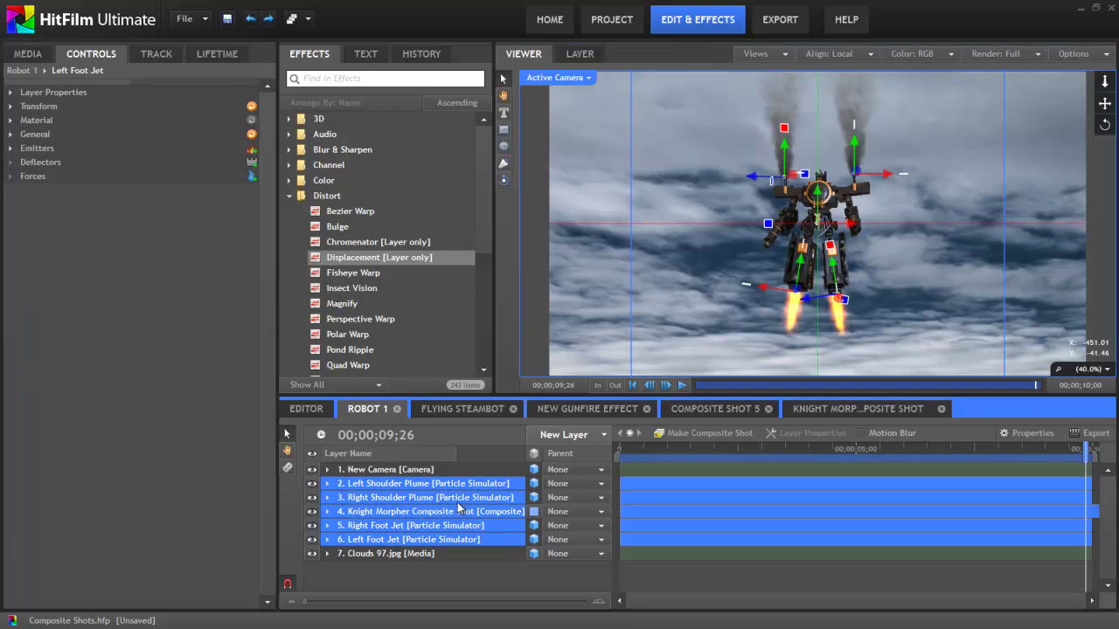
pyautogui.rightClick(425, 490)
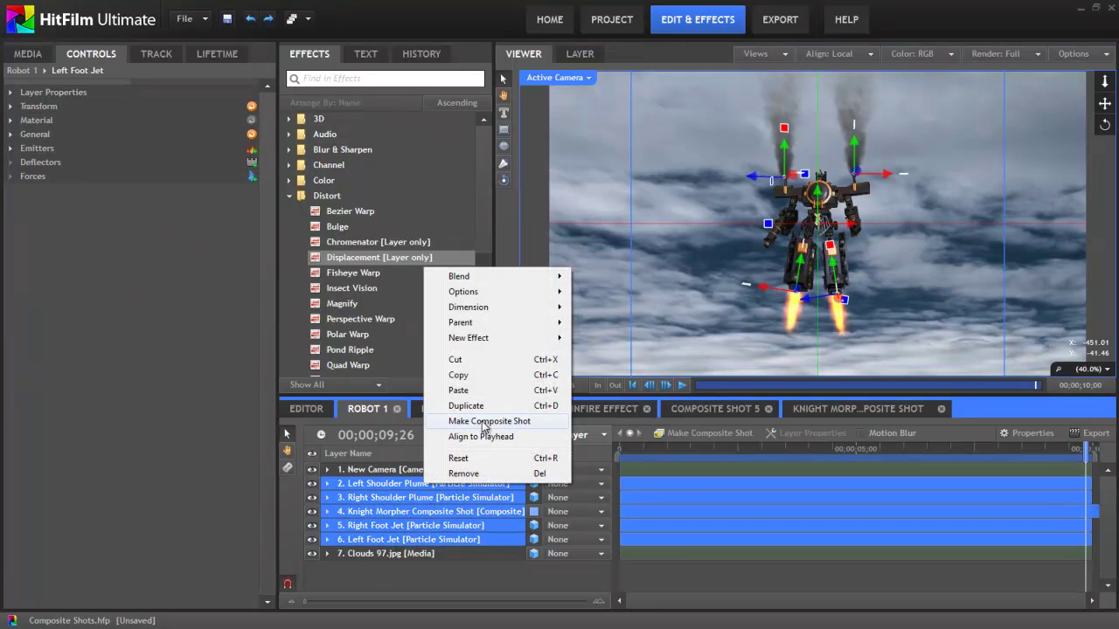
pyautogui.click(491, 421)
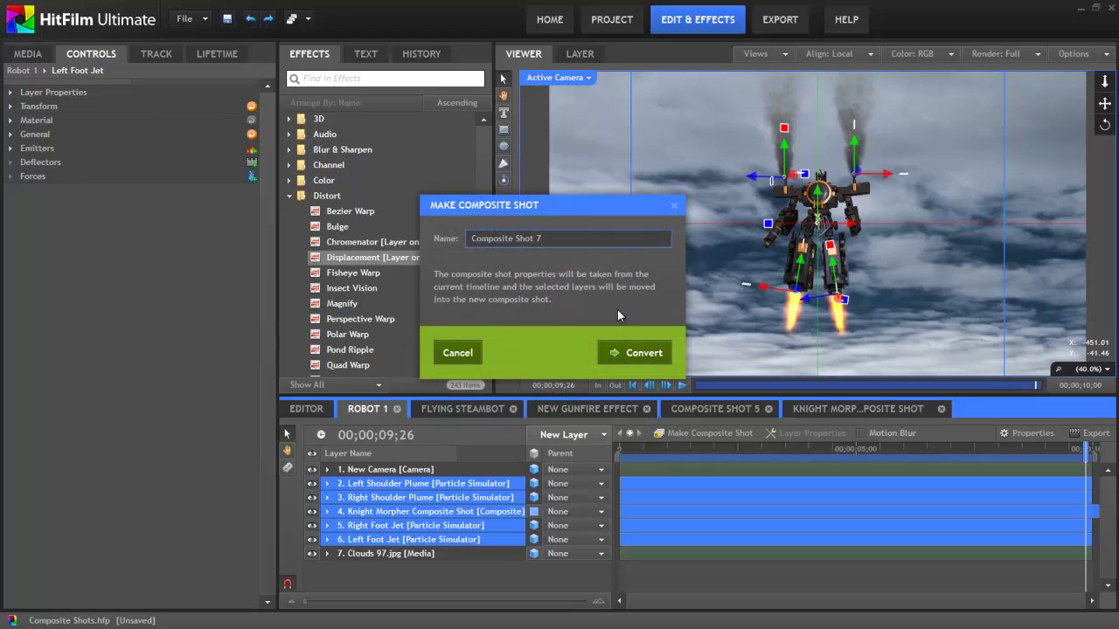
pyautogui.moveTo(551, 238); pyautogui.dragTo(412, 247)
pyautogui.write('The Robot')
pyautogui.click(650, 352)
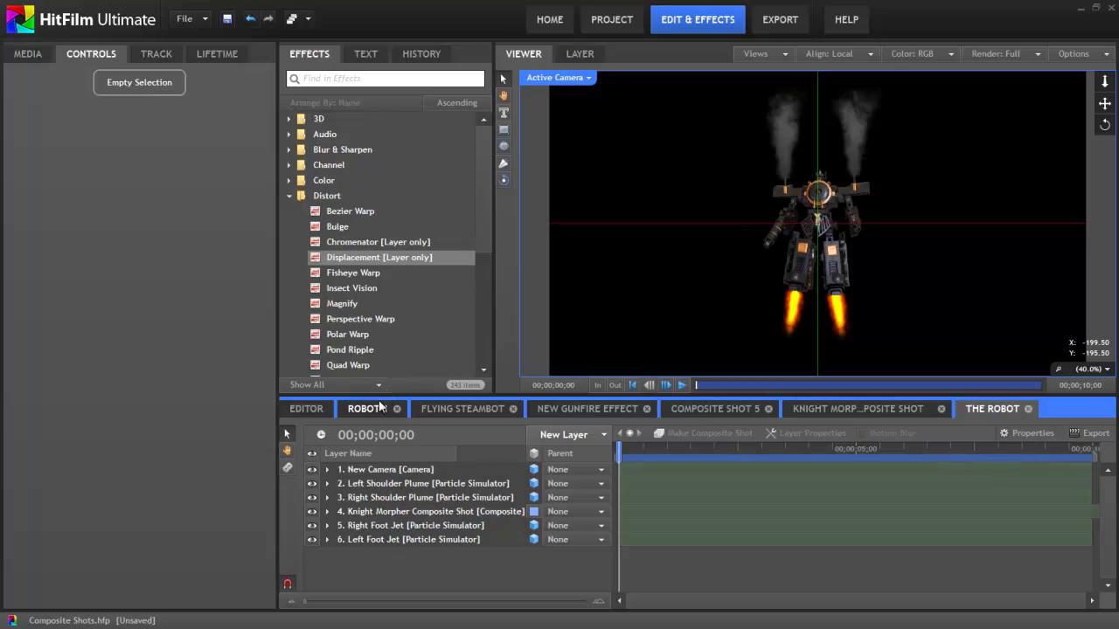
# Look inside The Robot composite and select its Right and Left Foot Jet layers
pyautogui.click(369, 408)
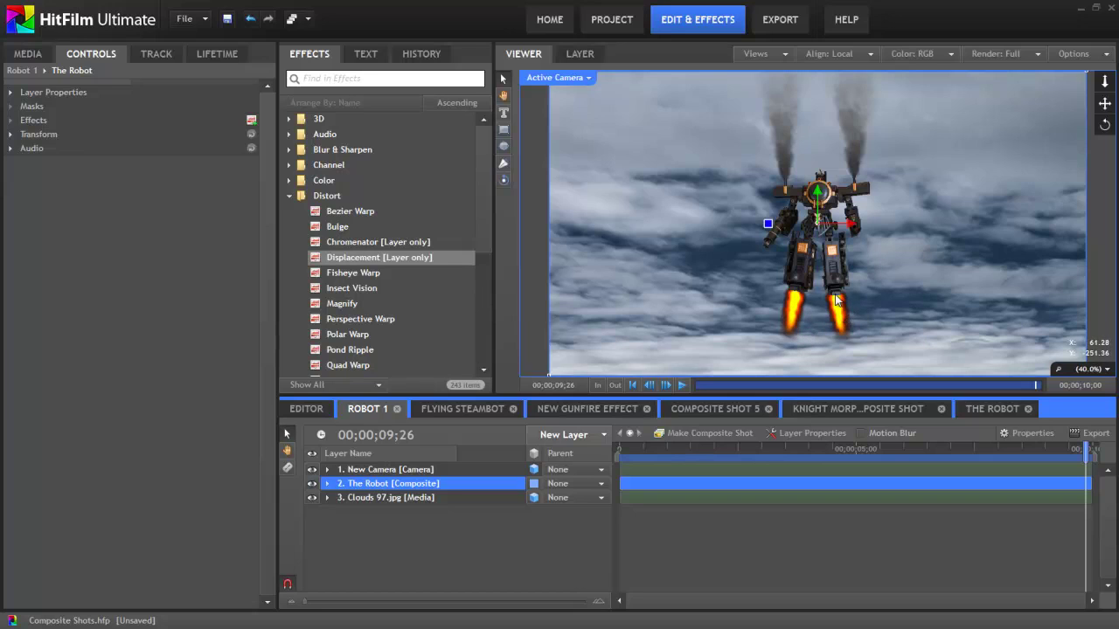
pyautogui.click(999, 408)
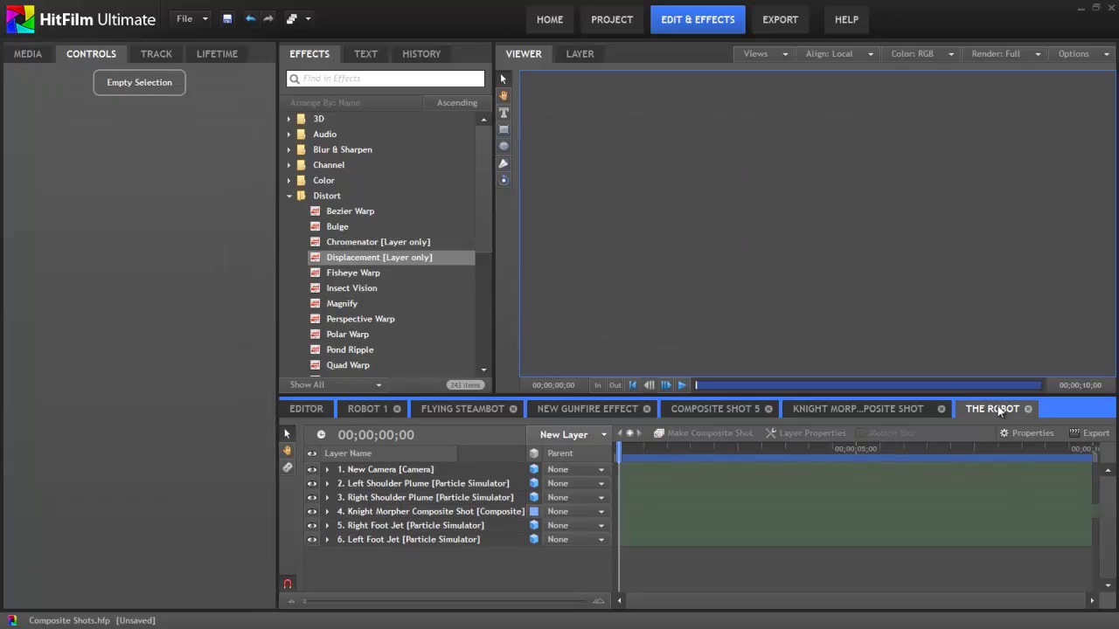
pyautogui.click(395, 526)
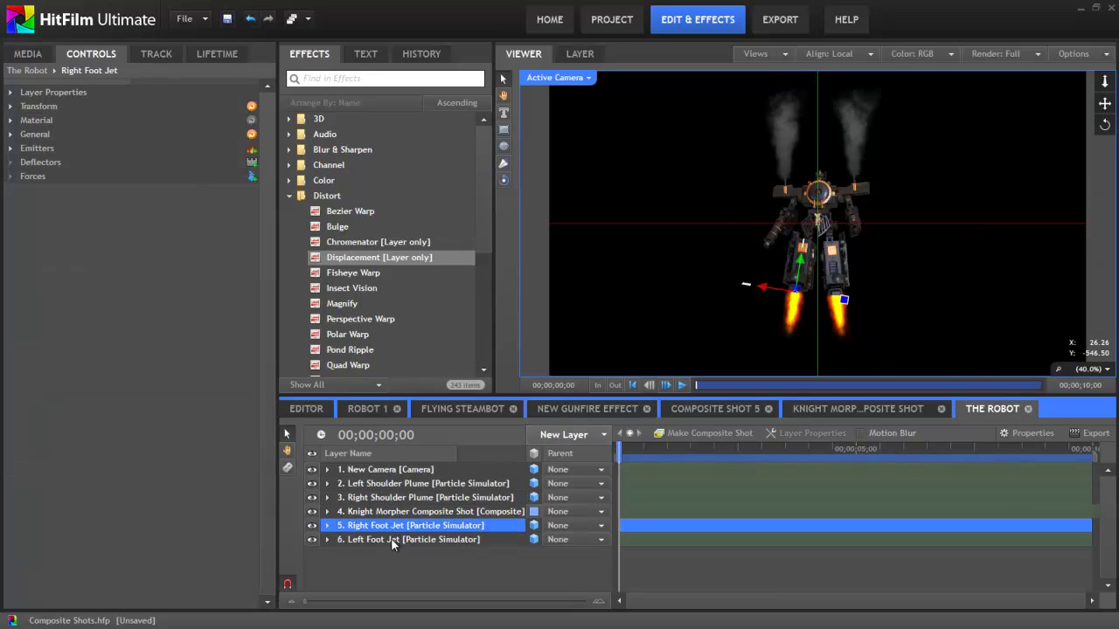
pyautogui.keyDown('ctrl'); pyautogui.click(390, 540); pyautogui.keyUp('ctrl')
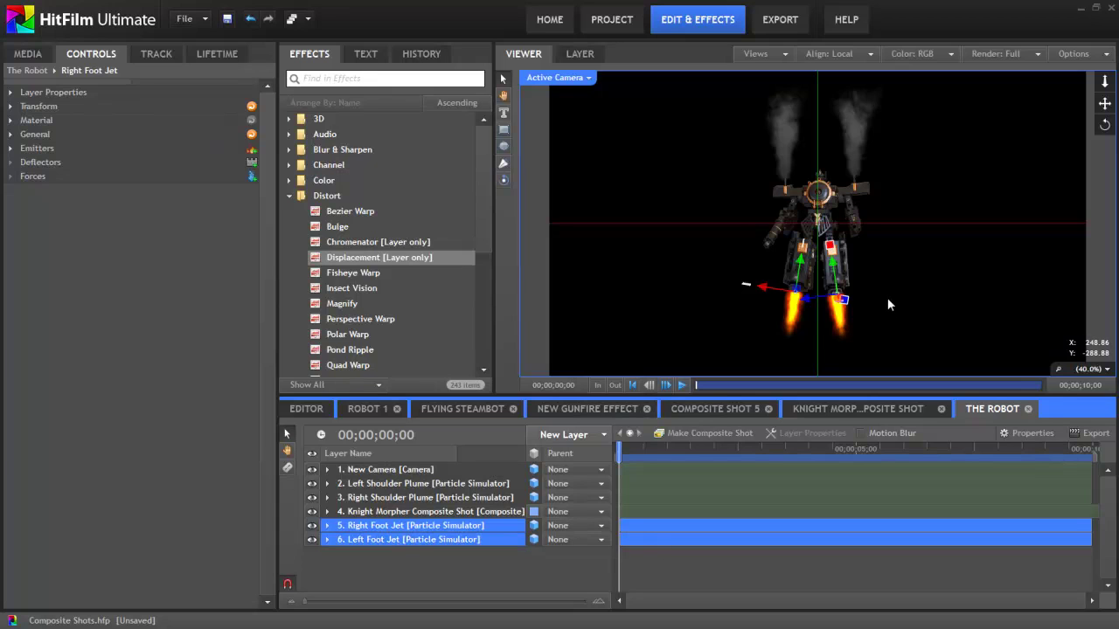
pyautogui.click(365, 409)
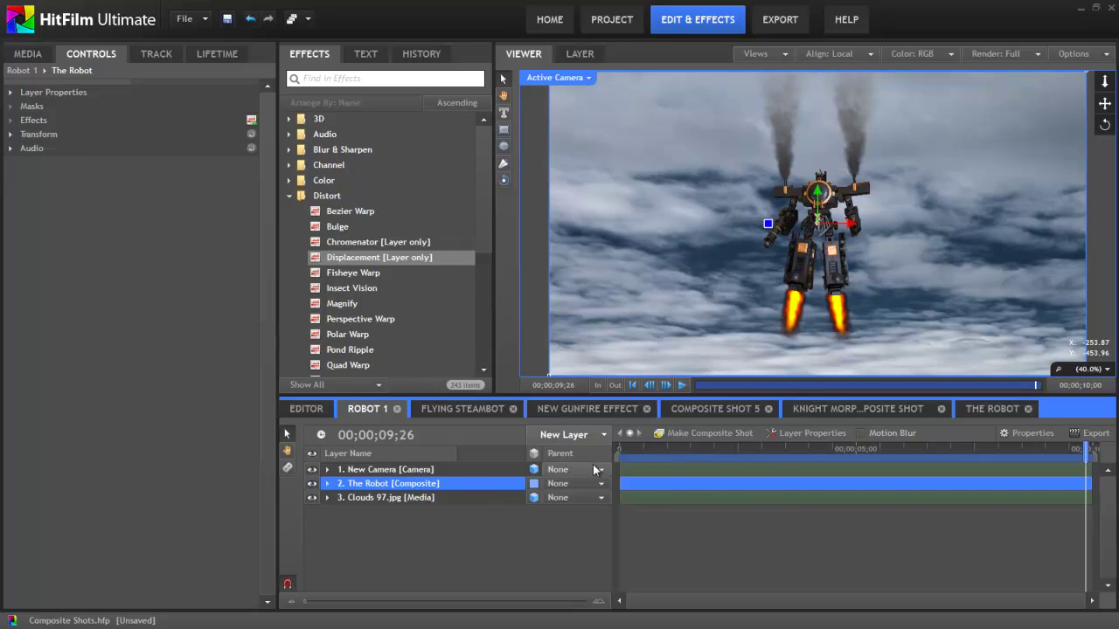
# Set The Robot layer in the Robot 1 comp to 3D Unrolled and select it
pyautogui.click(534, 486)
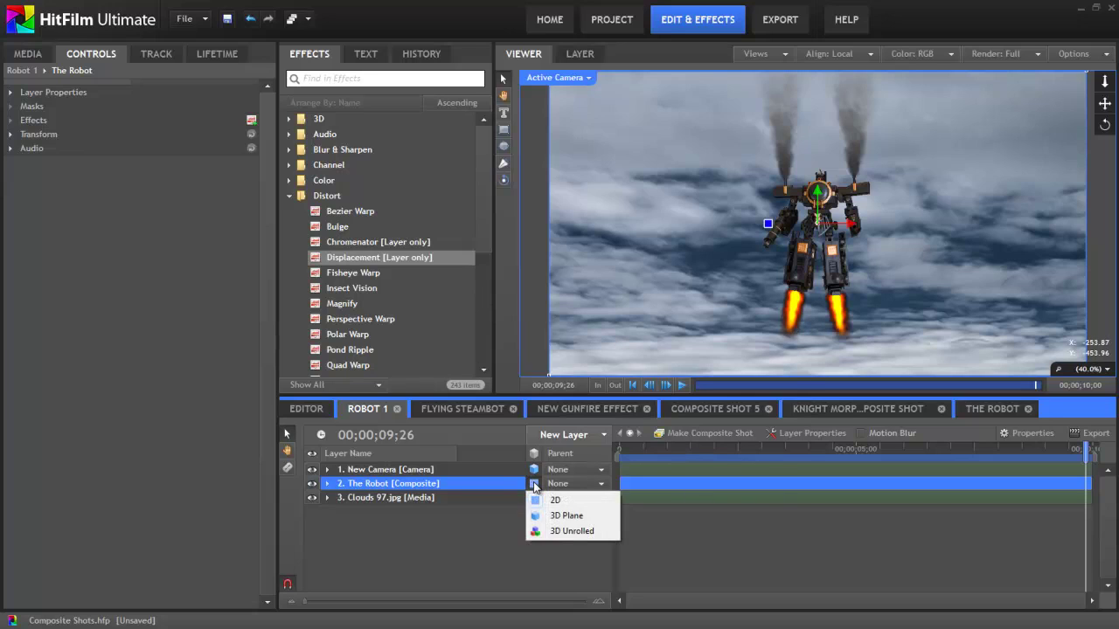
pyautogui.click(578, 531)
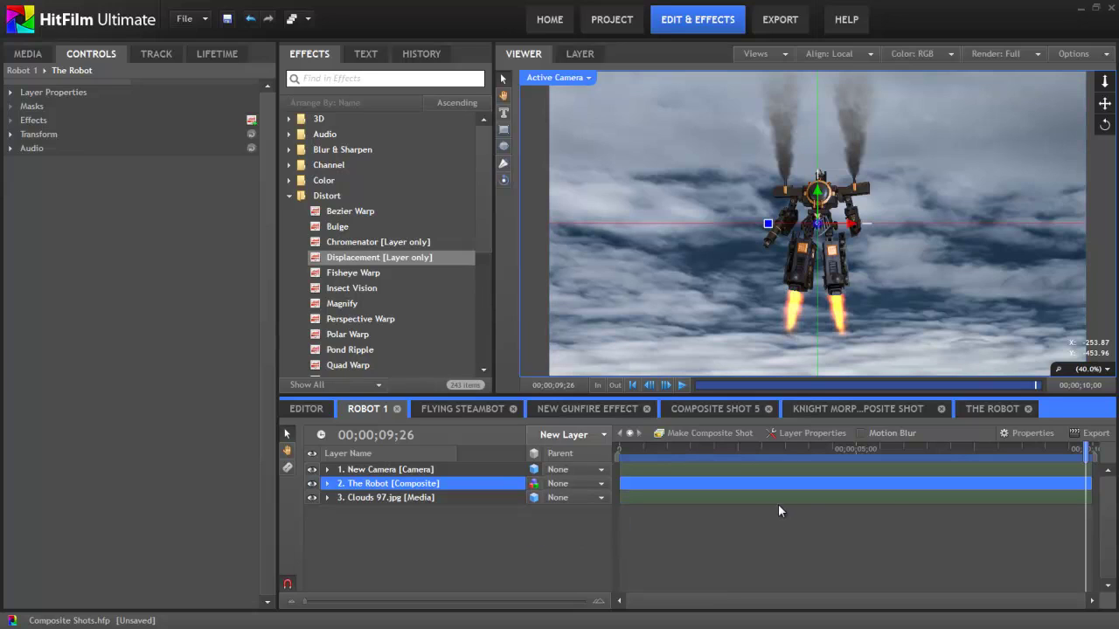
pyautogui.click(992, 408)
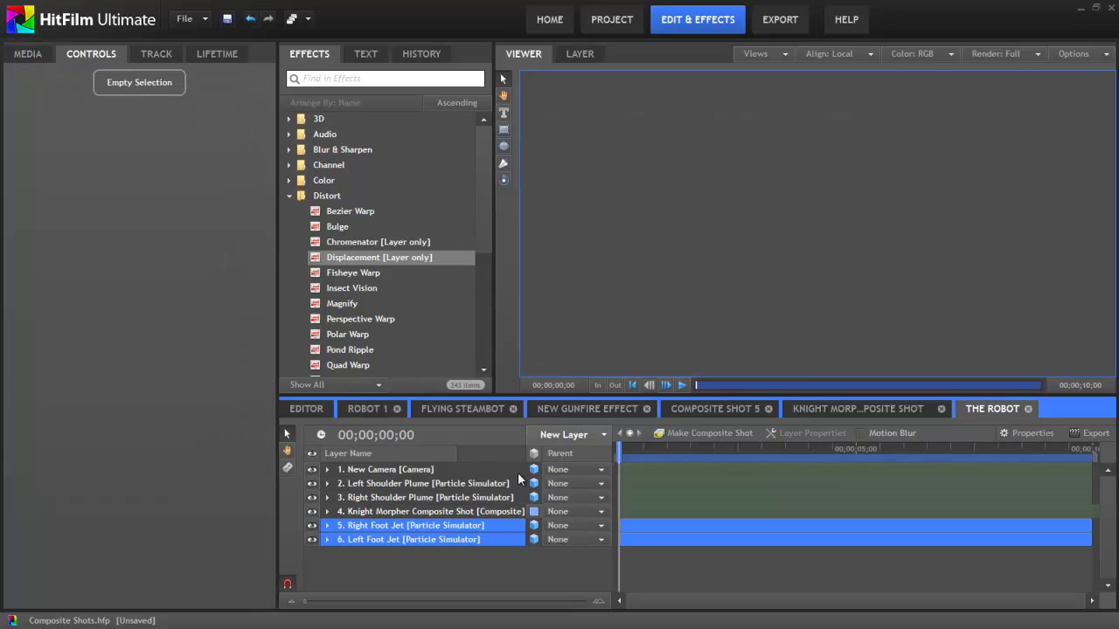
pyautogui.click(367, 408)
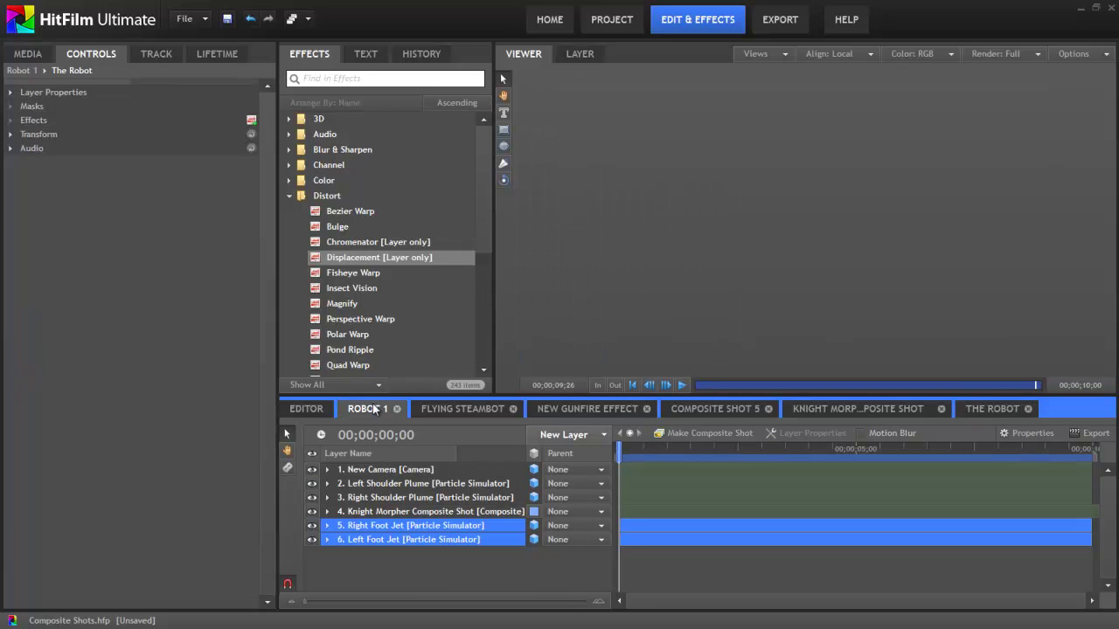
pyautogui.click(373, 486)
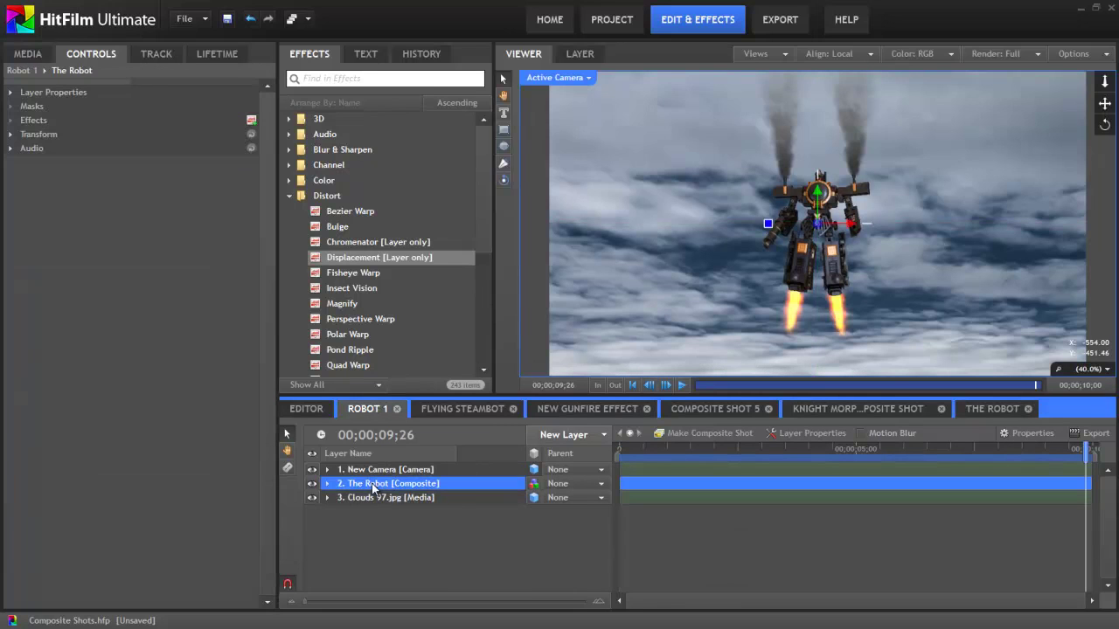
# Duplicate The Robot layer and move the copy to the left of the frame
pyautogui.rightClick(466, 483)
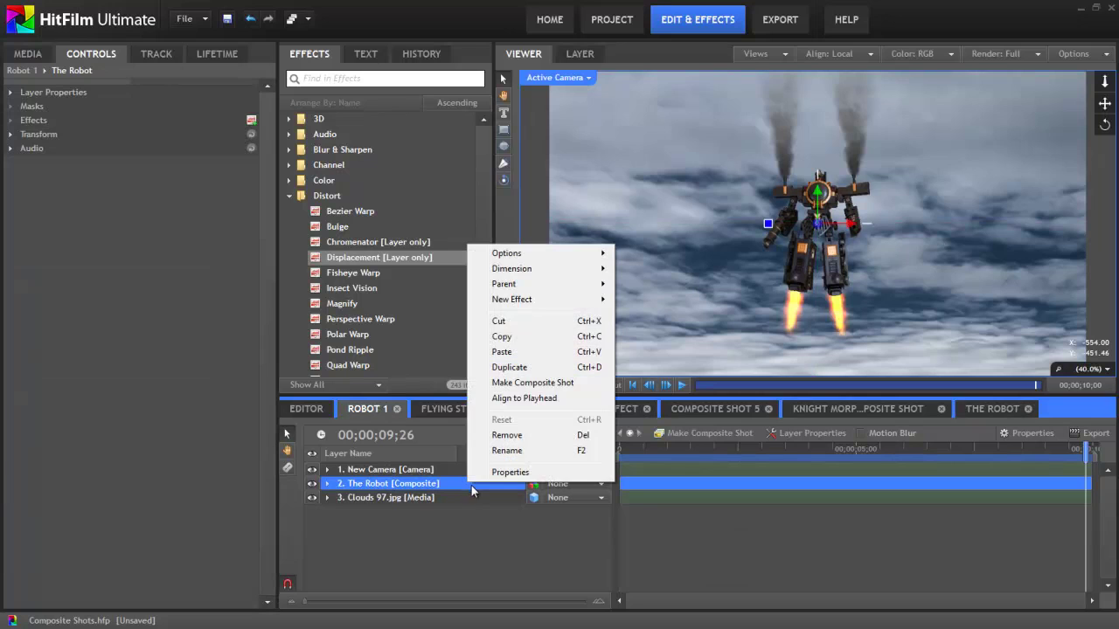
pyautogui.click(528, 374)
pyautogui.moveTo(830, 232); pyautogui.dragTo(689, 230)
# Duplicate the robot again, move the third copy right, and check each robot's layer
pyautogui.rightClick(410, 497)
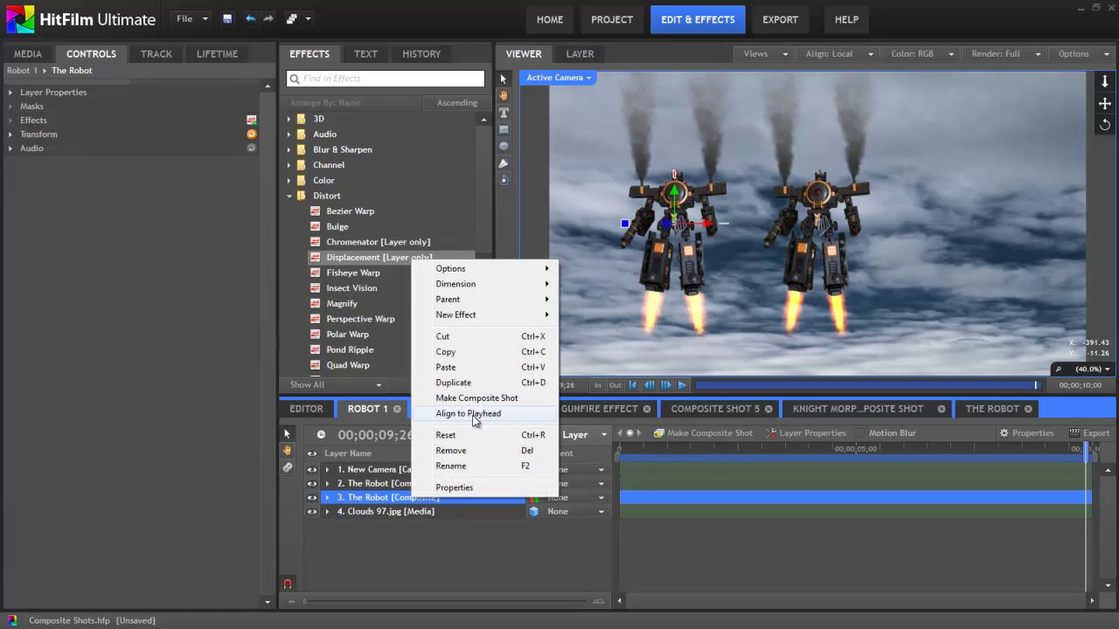
pyautogui.click(472, 386)
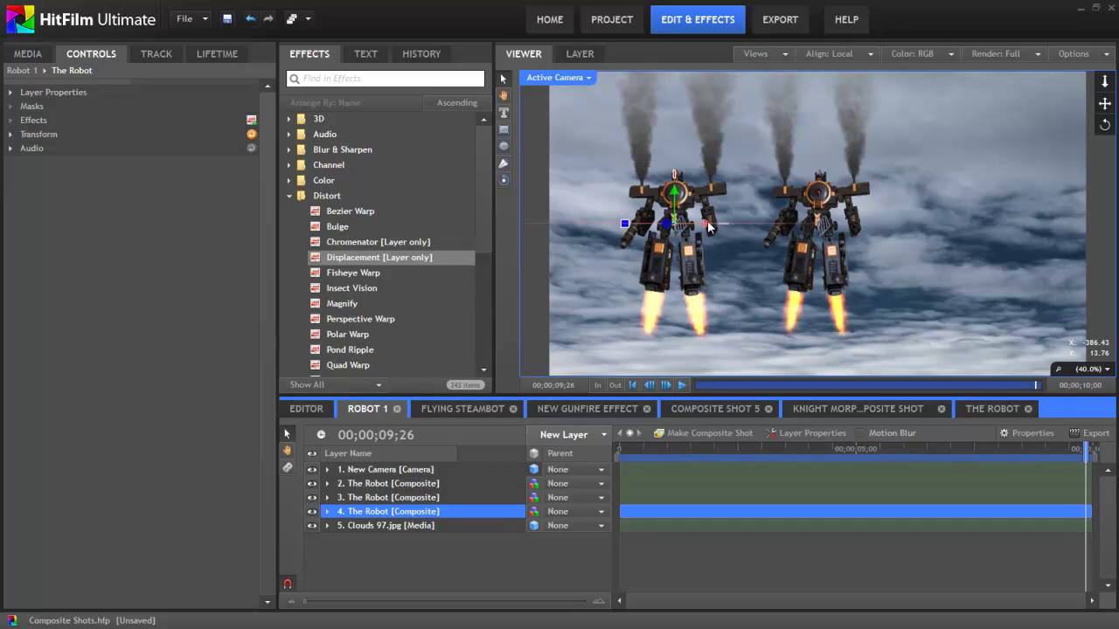
pyautogui.click(951, 213)
pyautogui.moveTo(951, 217); pyautogui.dragTo(1000, 222)
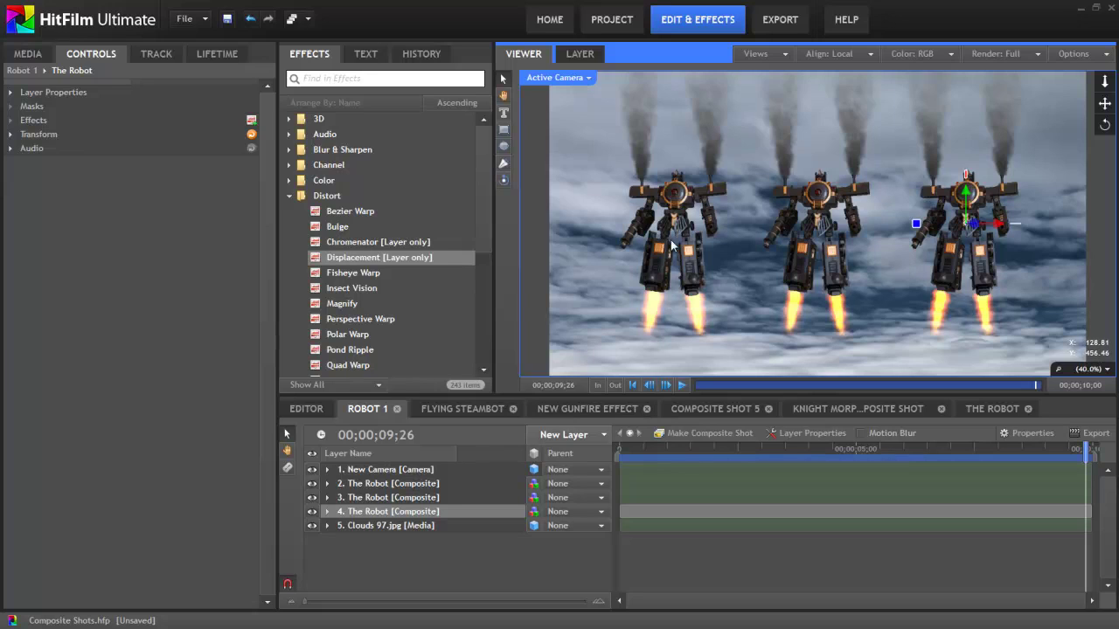
pyautogui.click(424, 514)
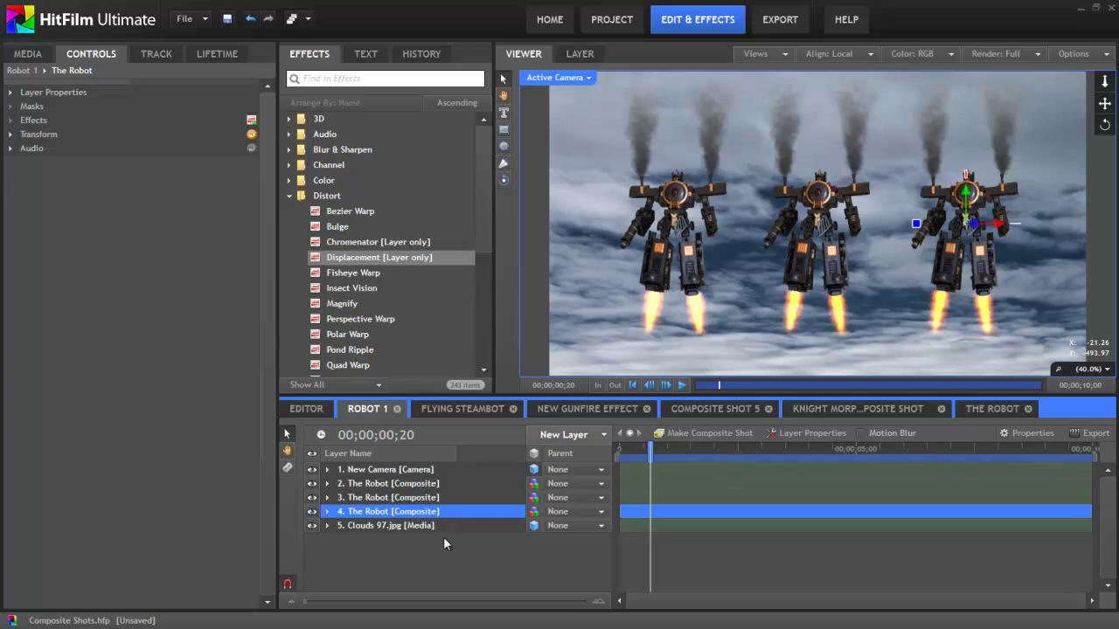
pyautogui.click(412, 499)
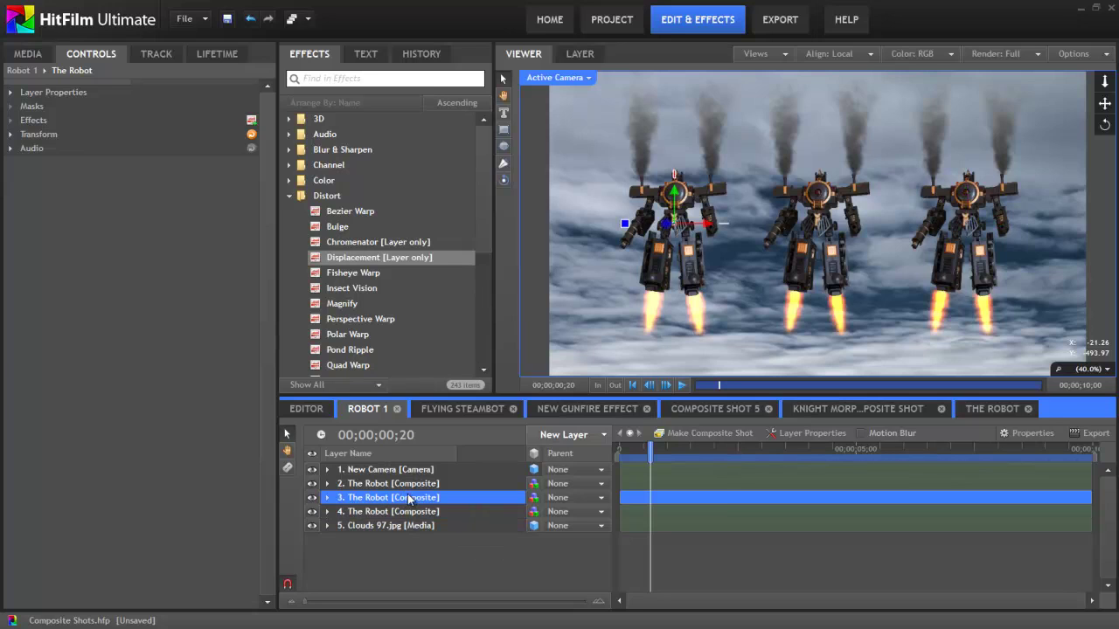
pyautogui.click(415, 484)
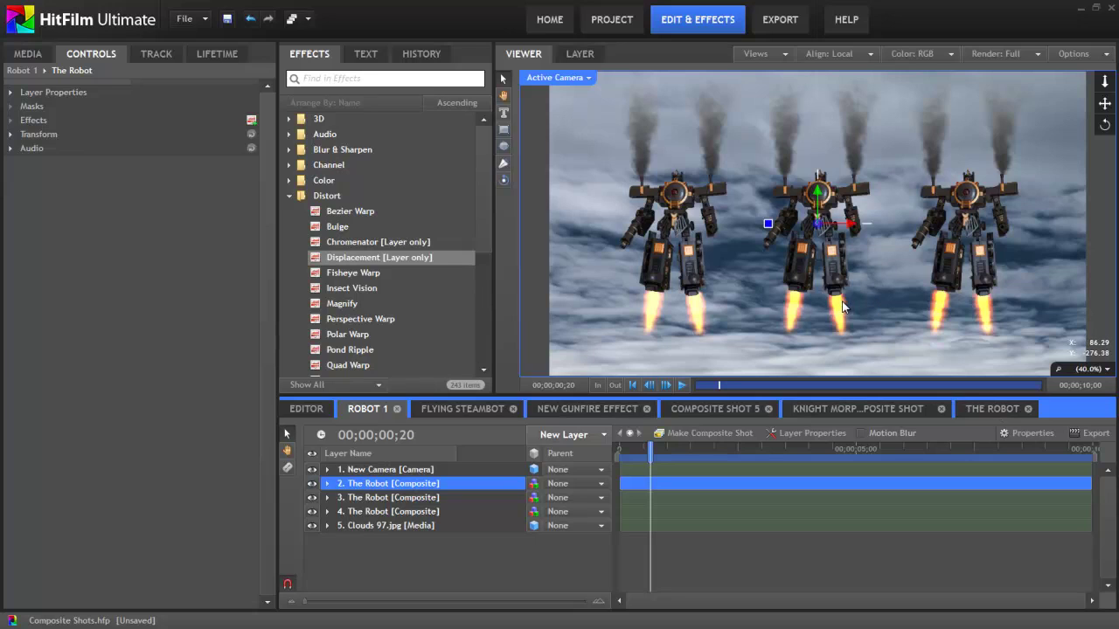
# Inside The Robot, rotate the Right and Left Foot Jet layers so both point downward
pyautogui.click(996, 409)
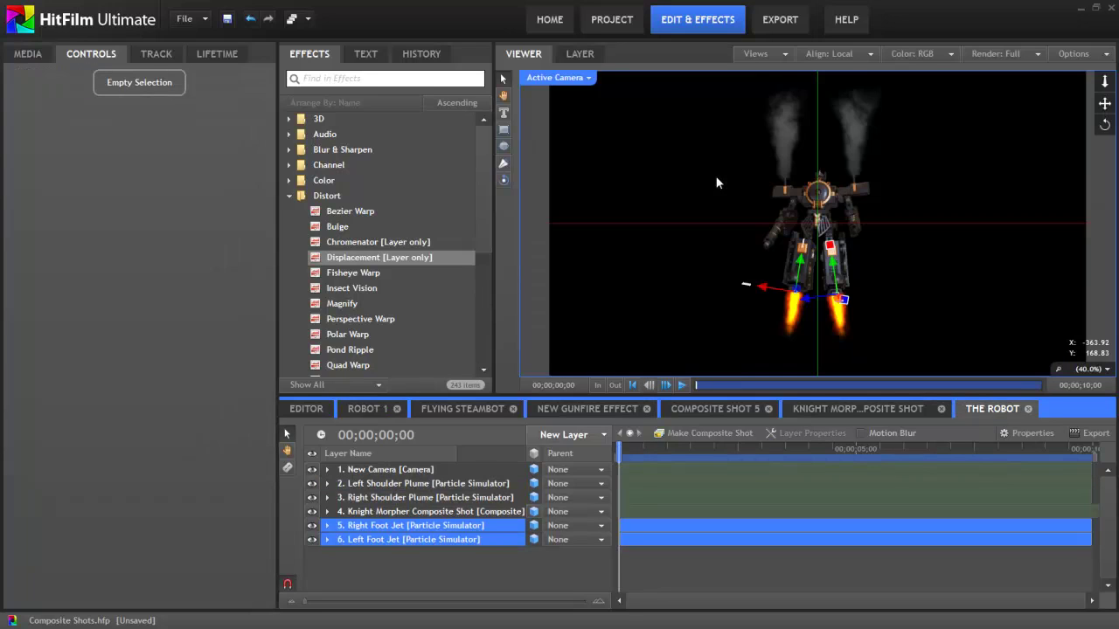
pyautogui.click(389, 556)
pyautogui.click(395, 525)
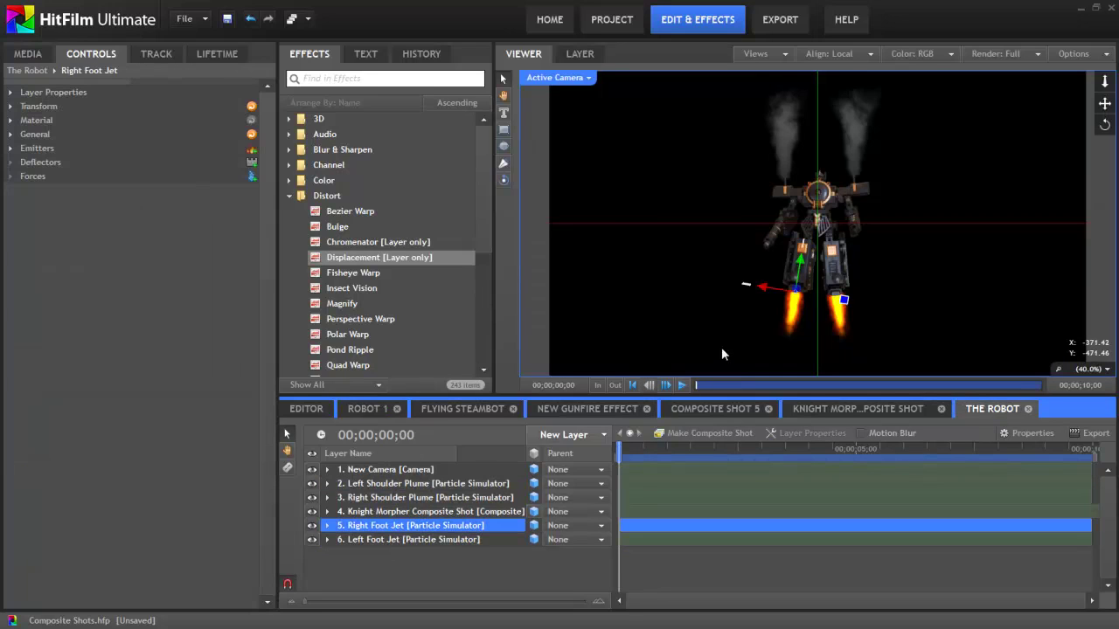
pyautogui.moveTo(844, 300); pyautogui.dragTo(841, 293)
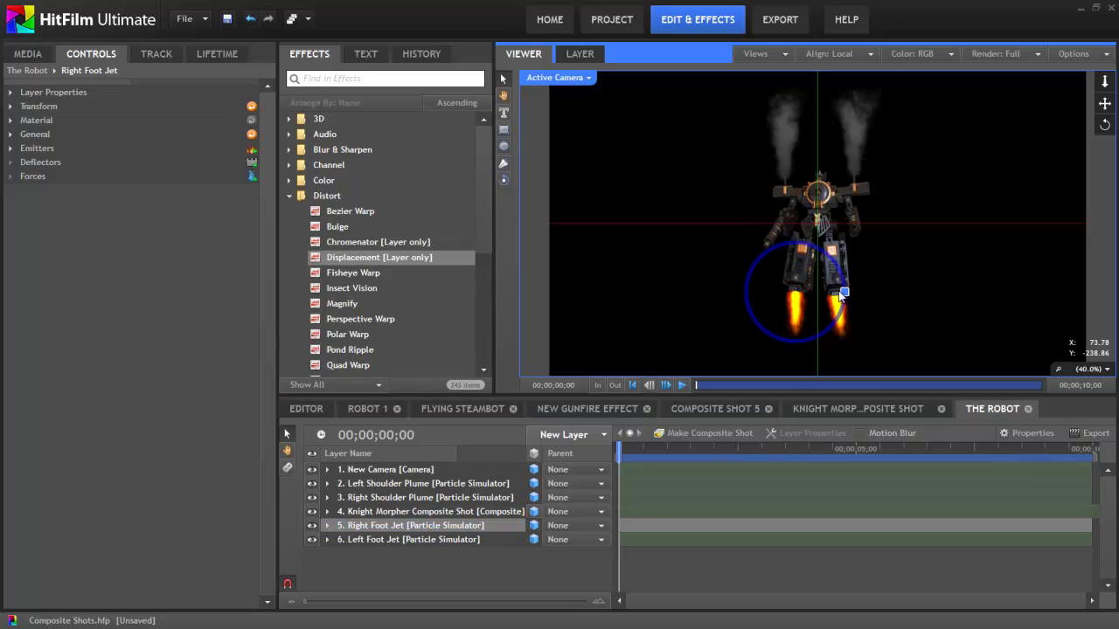
pyautogui.click(422, 540)
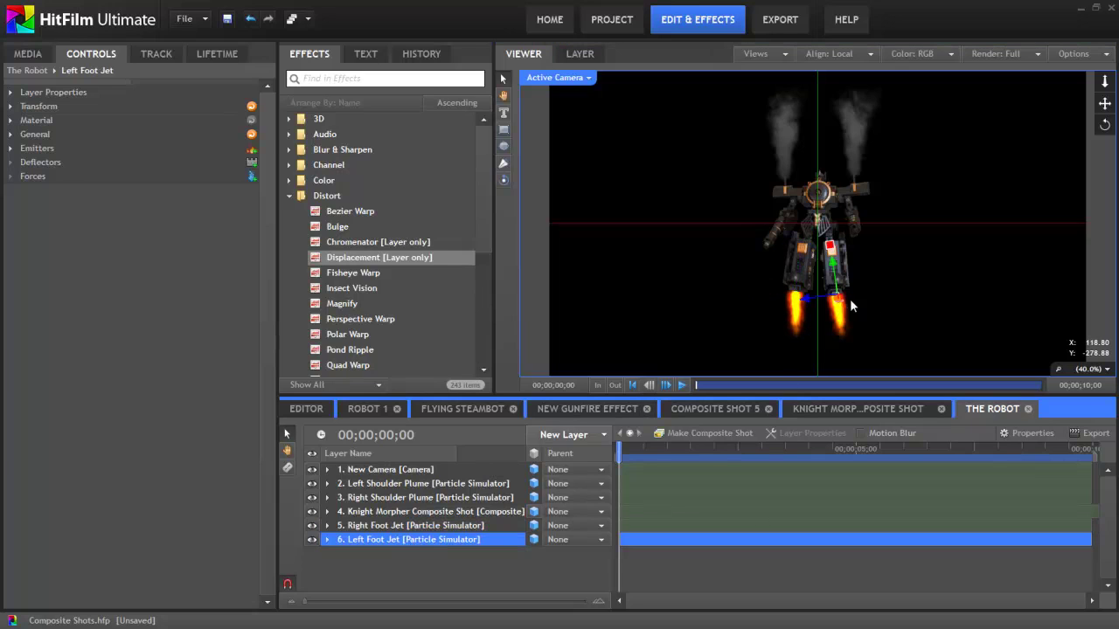
pyautogui.moveTo(834, 245); pyautogui.dragTo(842, 247)
pyautogui.click(378, 410)
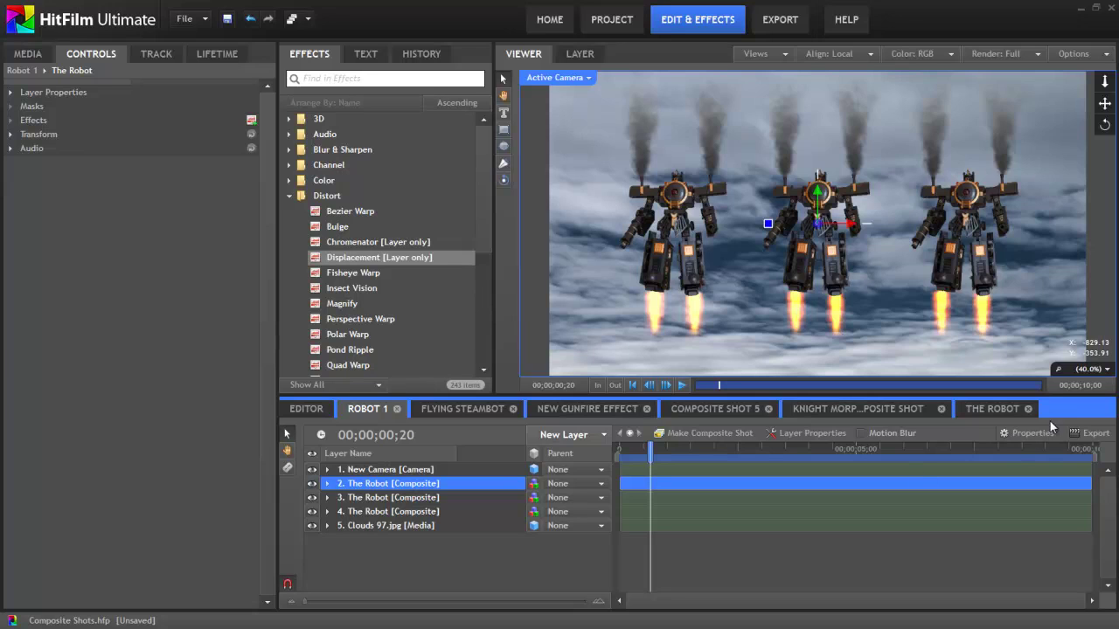
# Convert The Robot's Left Foot Jet layer into Left Foot Jet Composite Shot
pyautogui.click(993, 410)
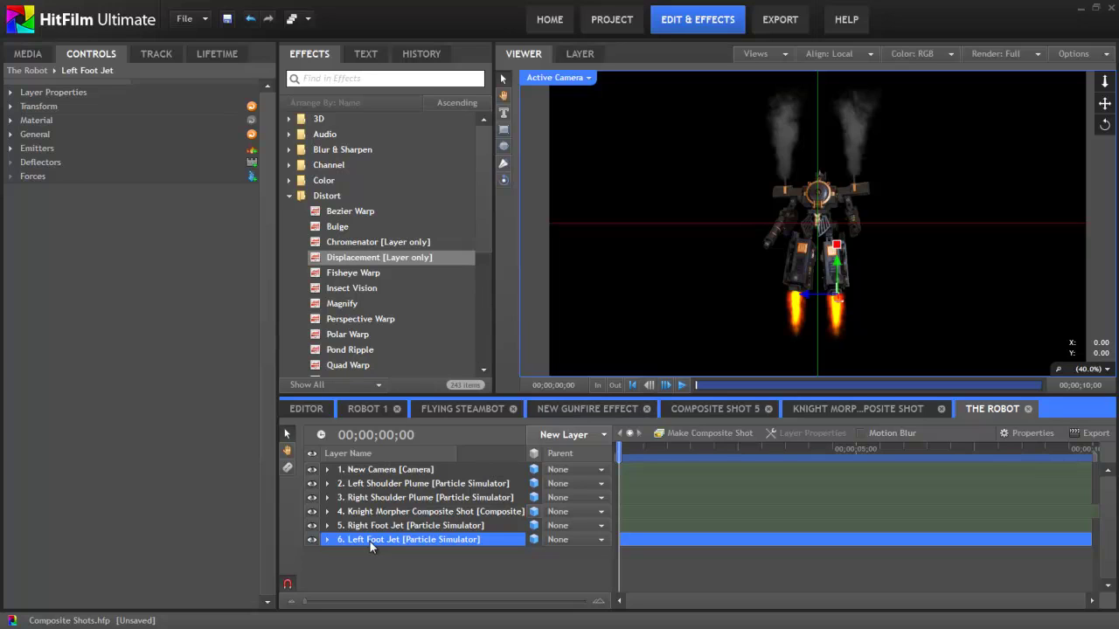
pyautogui.rightClick(368, 540)
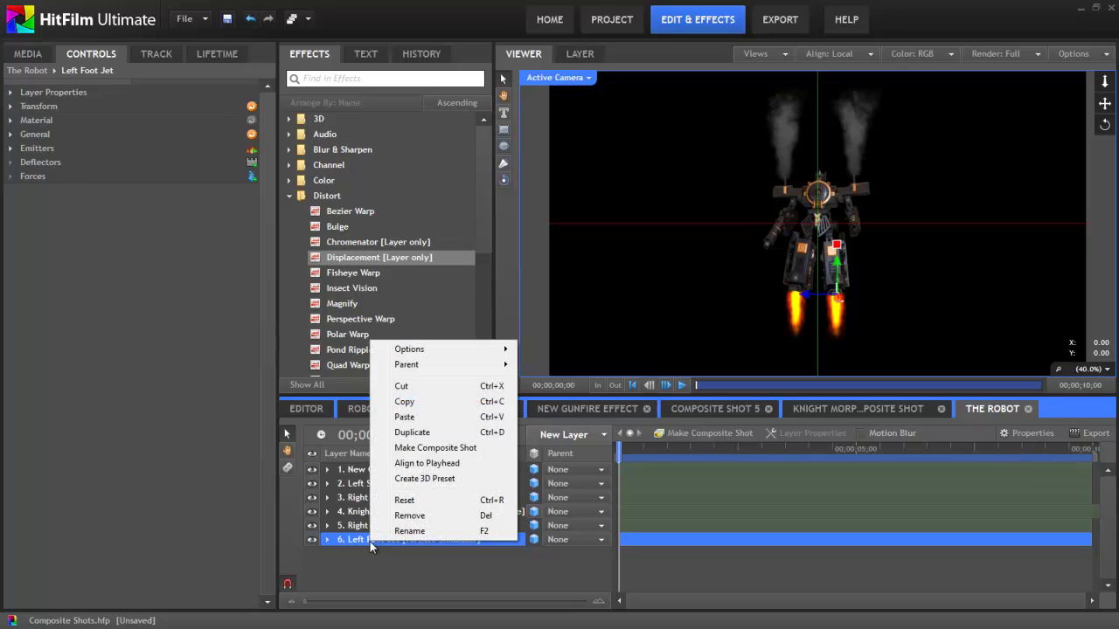
pyautogui.click(430, 448)
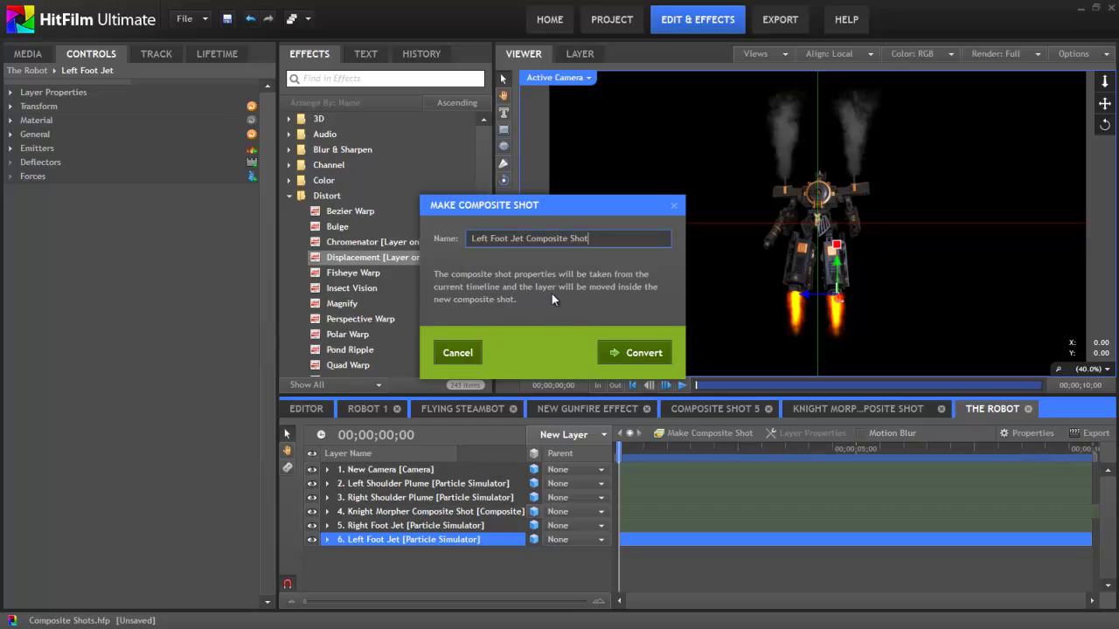
pyautogui.click(649, 353)
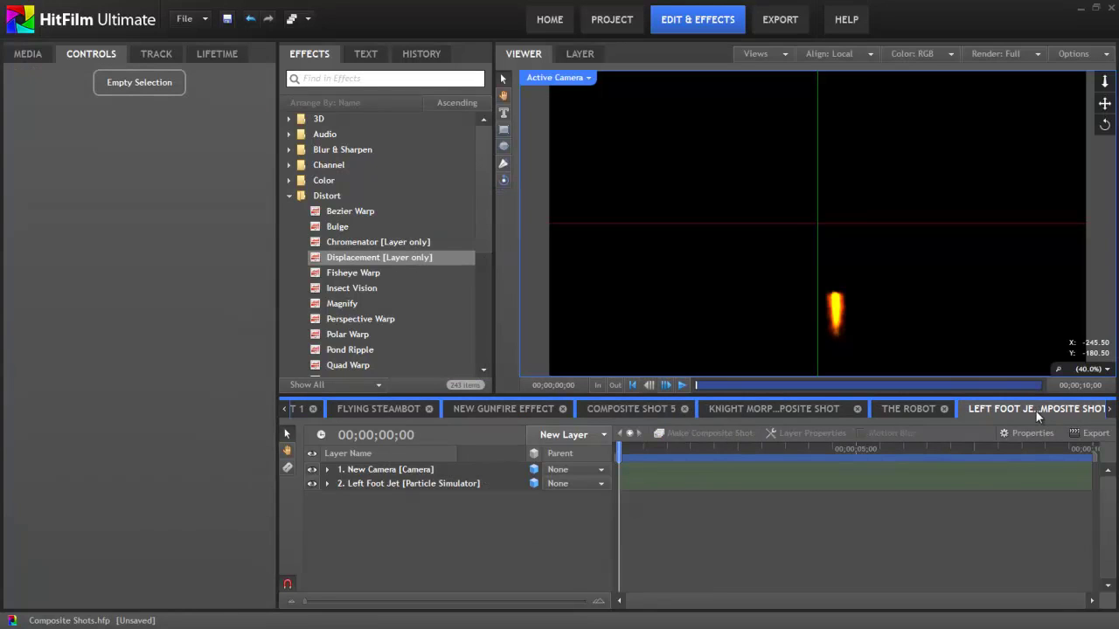
pyautogui.click(368, 481)
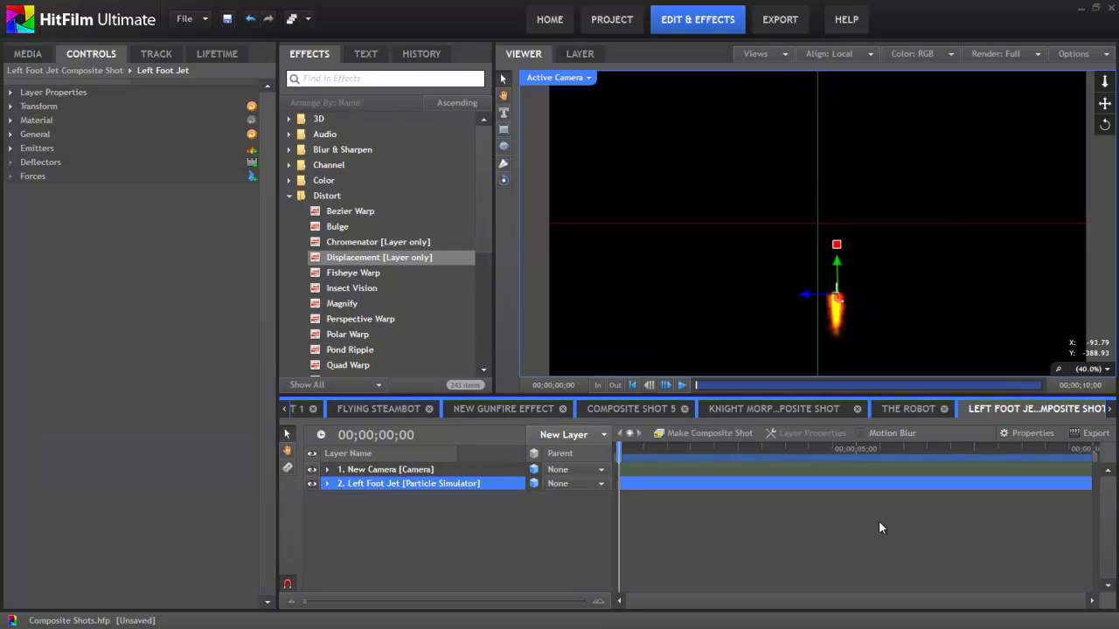
pyautogui.click(917, 412)
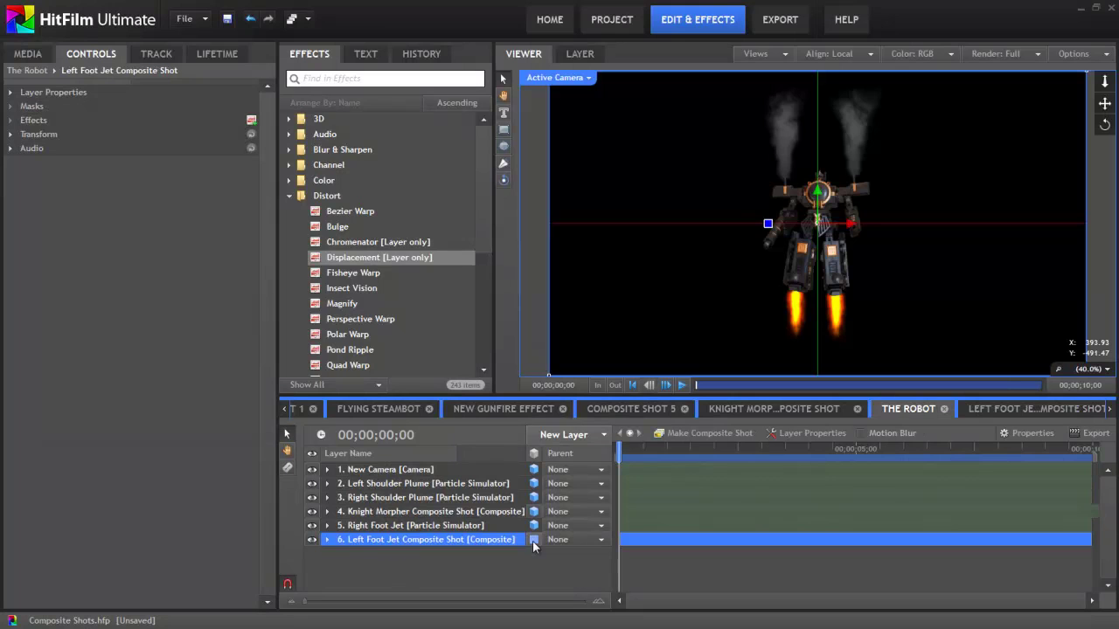
# Draw a rectangular mask around a foot jet, then cut that mask off again
pyautogui.click(289, 195)
pyautogui.click(503, 133)
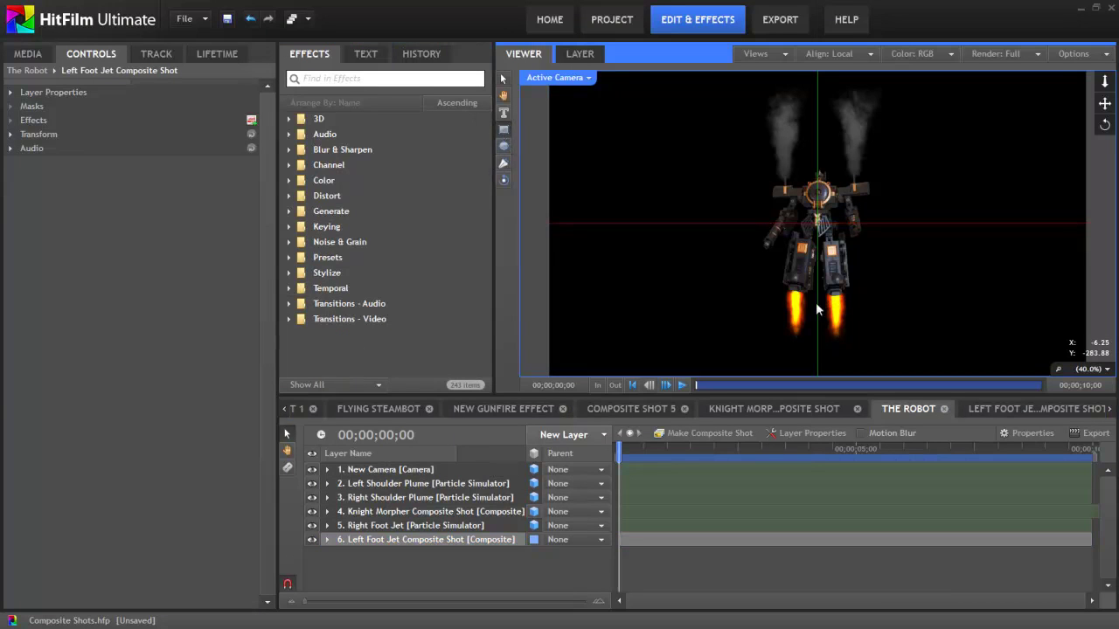
pyautogui.moveTo(816, 303); pyautogui.dragTo(877, 350)
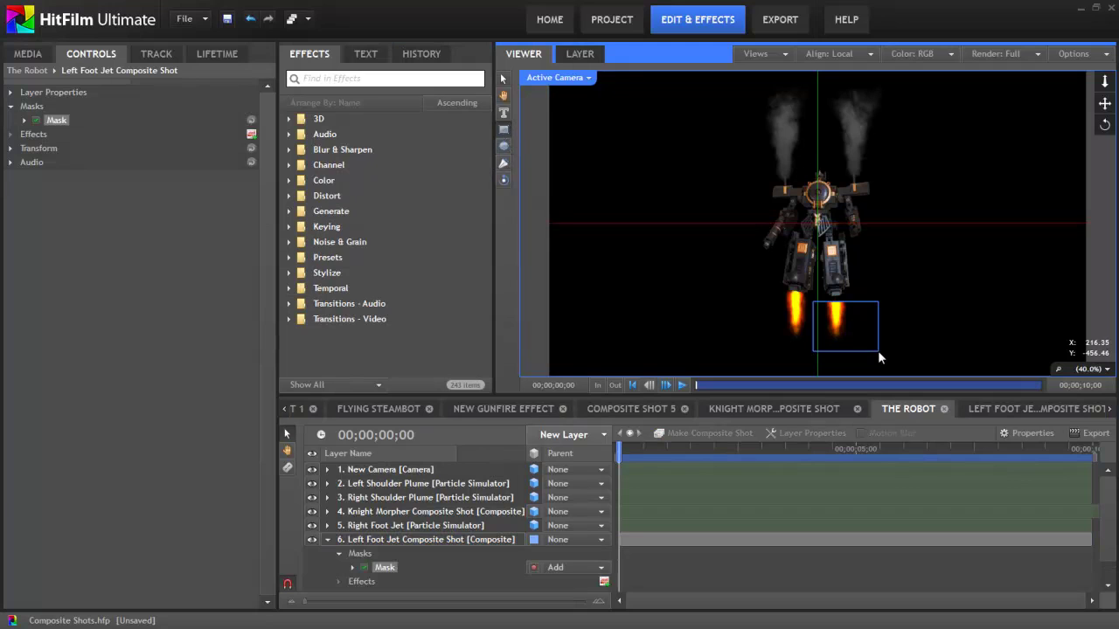
pyautogui.rightClick(383, 567)
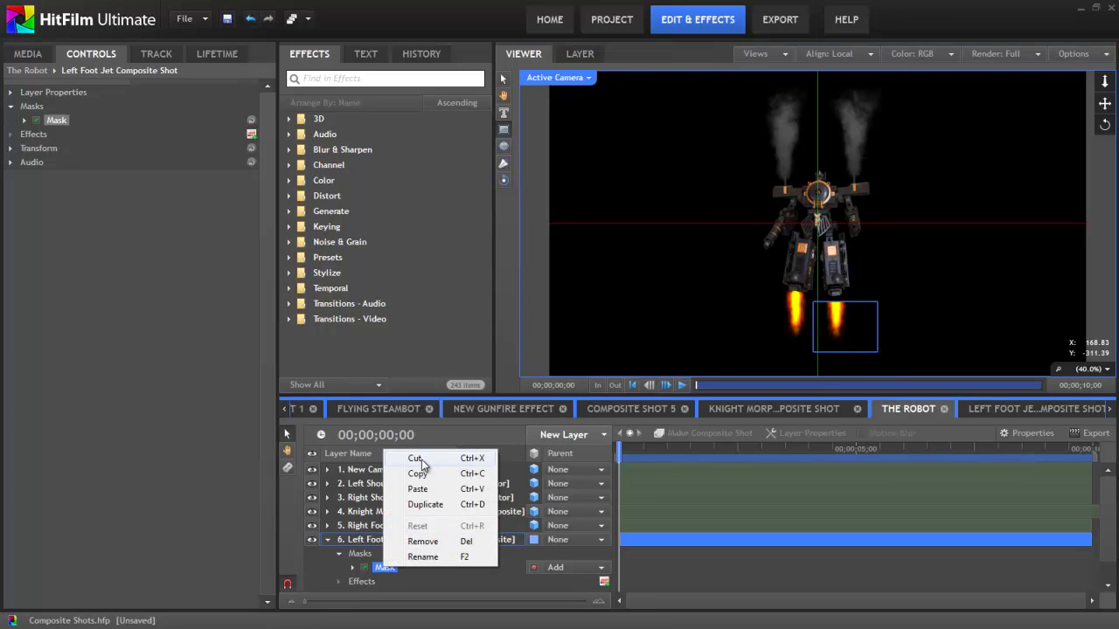
pyautogui.click(421, 459)
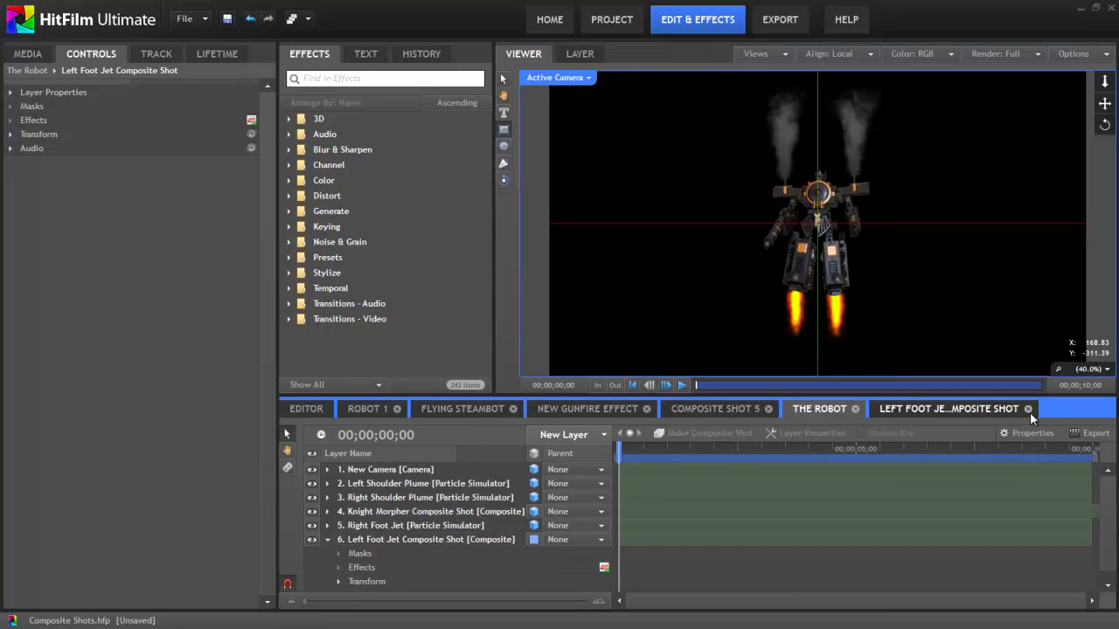
# Close the Left Foot Jet comp and place Flying Steambot at the end of the editor timeline
pyautogui.click(1028, 408)
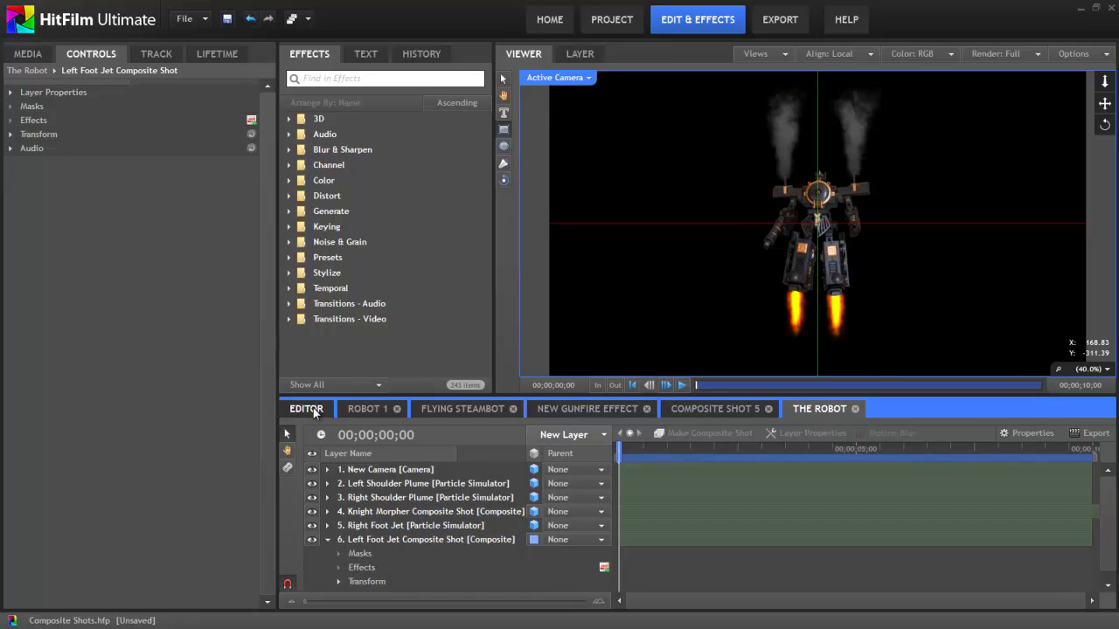
pyautogui.click(308, 408)
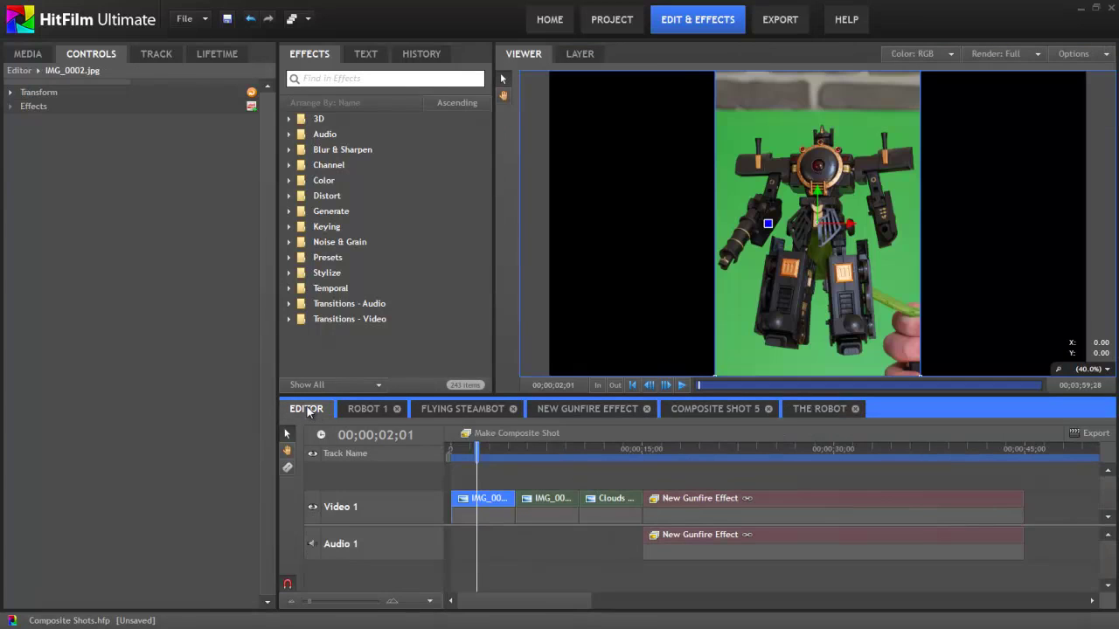
pyautogui.click(27, 55)
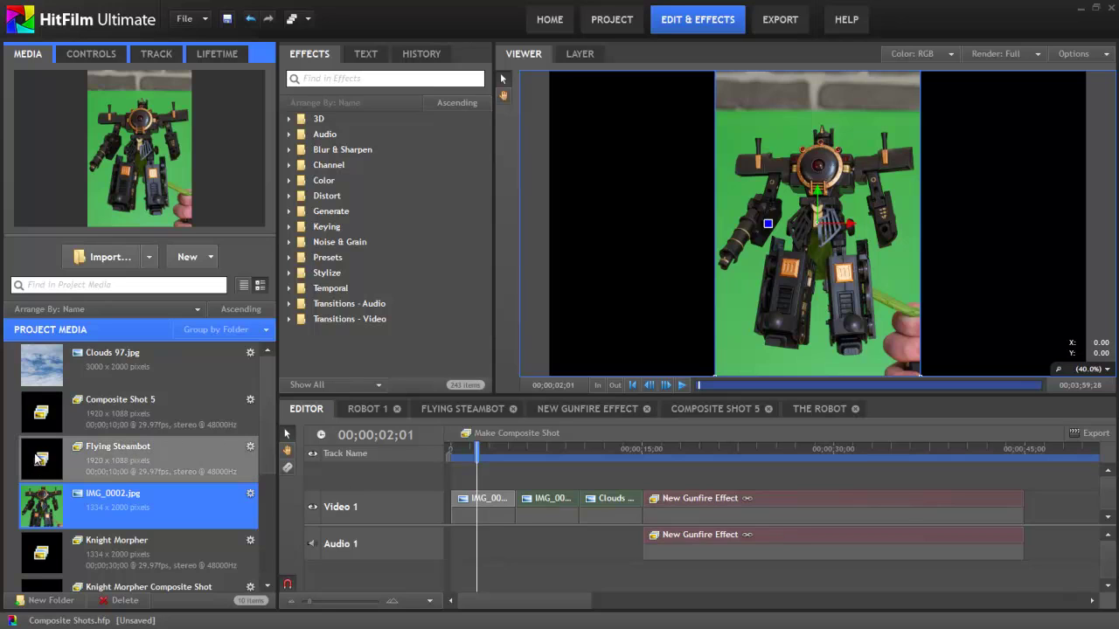
pyautogui.moveTo(37, 460); pyautogui.dragTo(1028, 511)
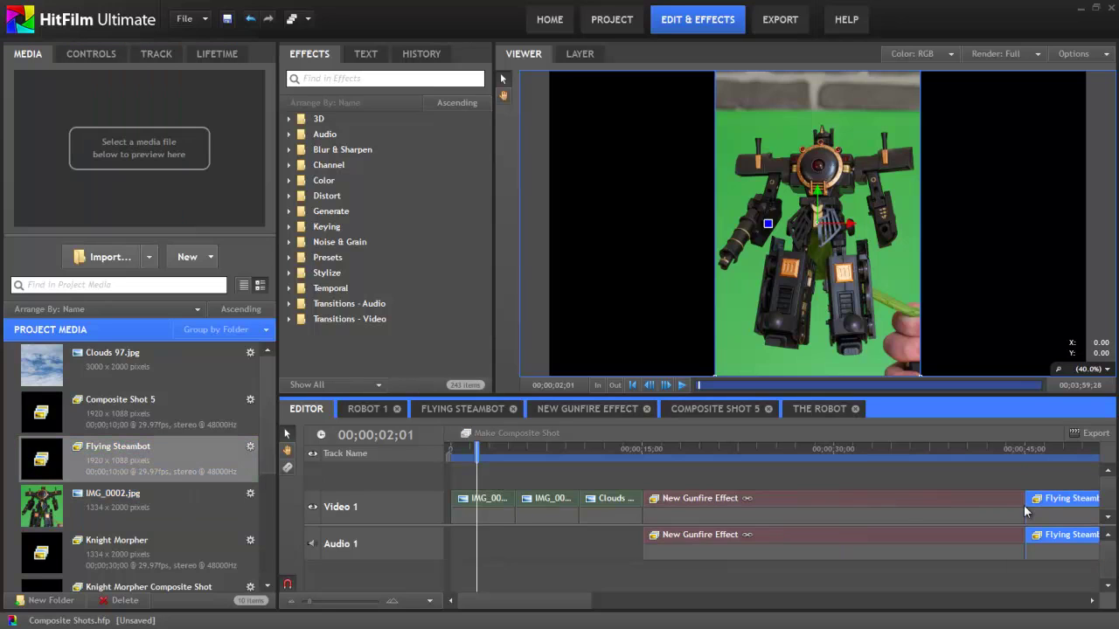
# Trim the New Gunfire Effect clip shorter and remove the leftover piece from both tracks
pyautogui.click(647, 504)
pyautogui.moveTo(645, 504); pyautogui.dragTo(847, 505)
pyautogui.moveTo(948, 502); pyautogui.dragTo(749, 507)
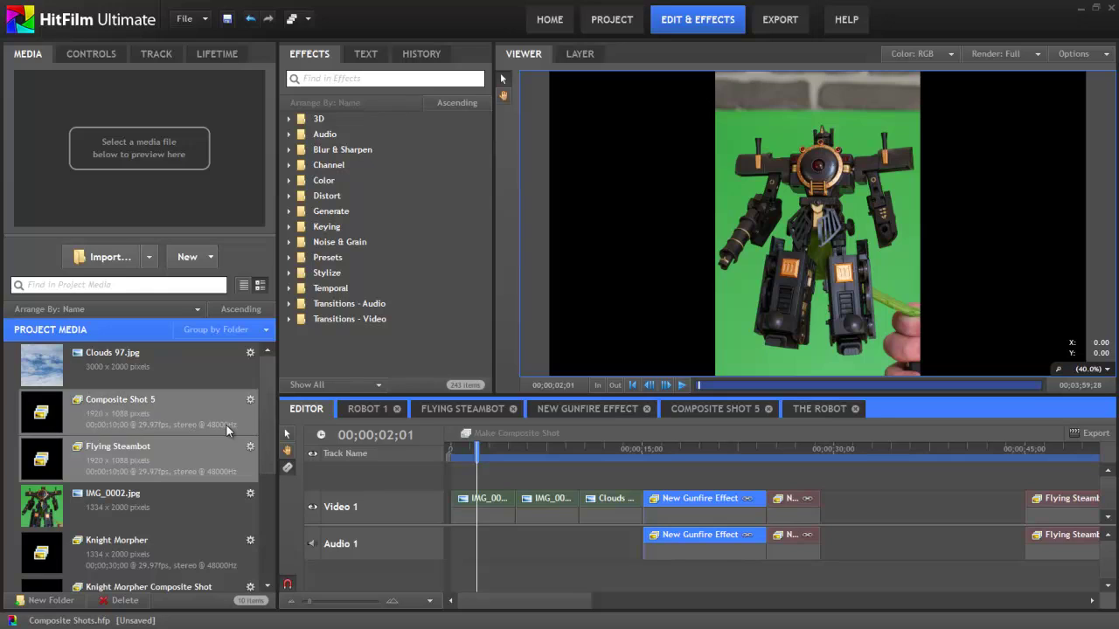
pyautogui.click(800, 503)
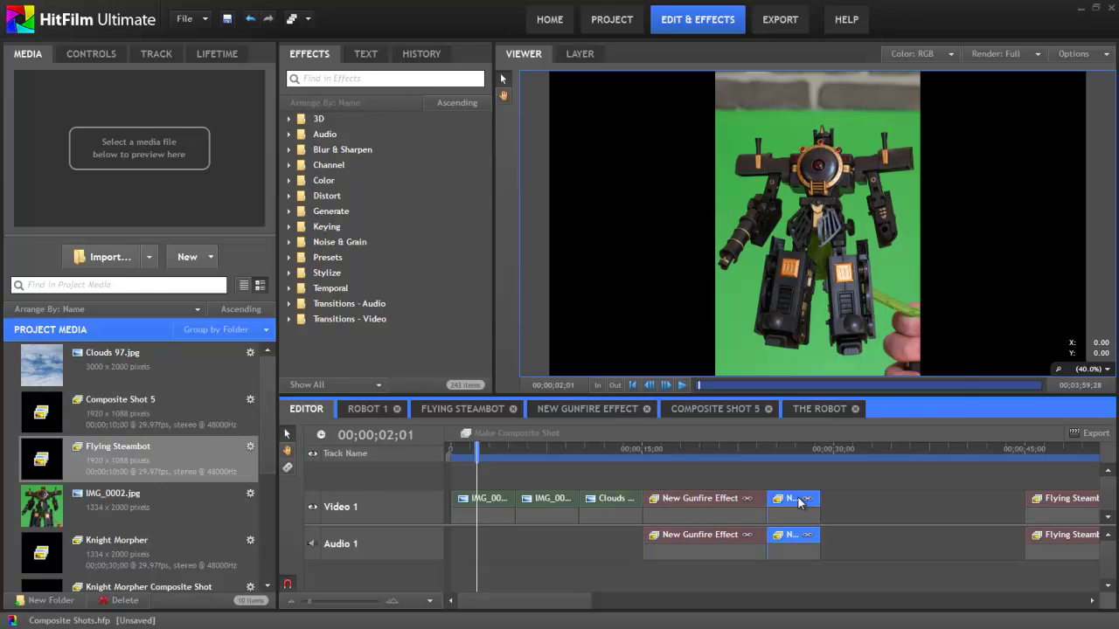
pyautogui.rightClick(801, 503)
pyautogui.click(802, 447)
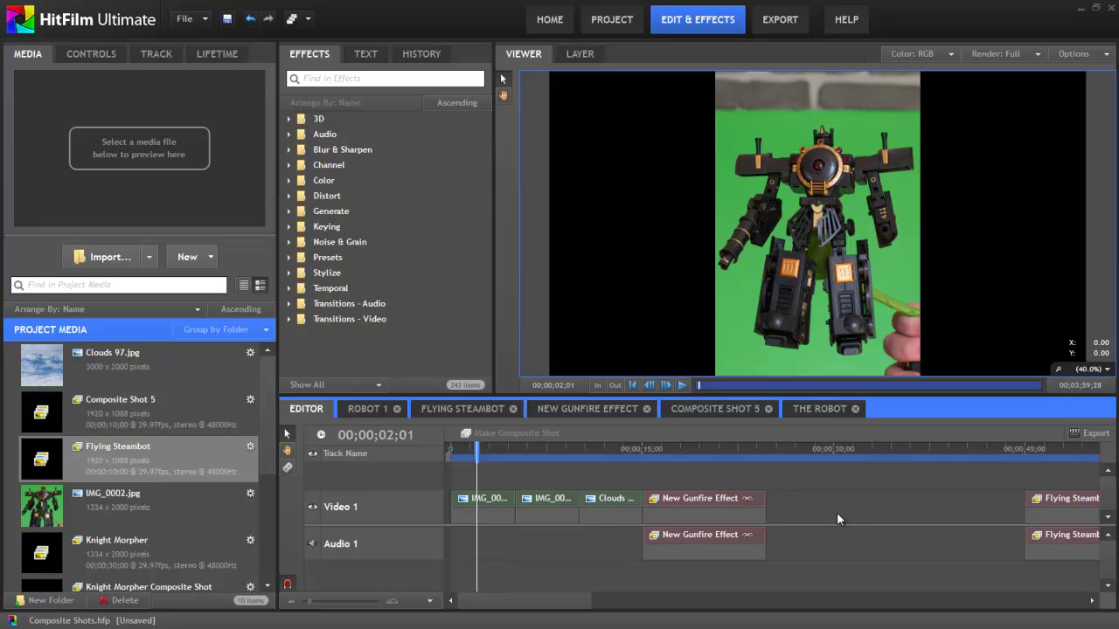
# Trim the New Gunfire Effect clip's start later to around 19;22, preview its animation, then return to the editor
pyautogui.click(702, 450)
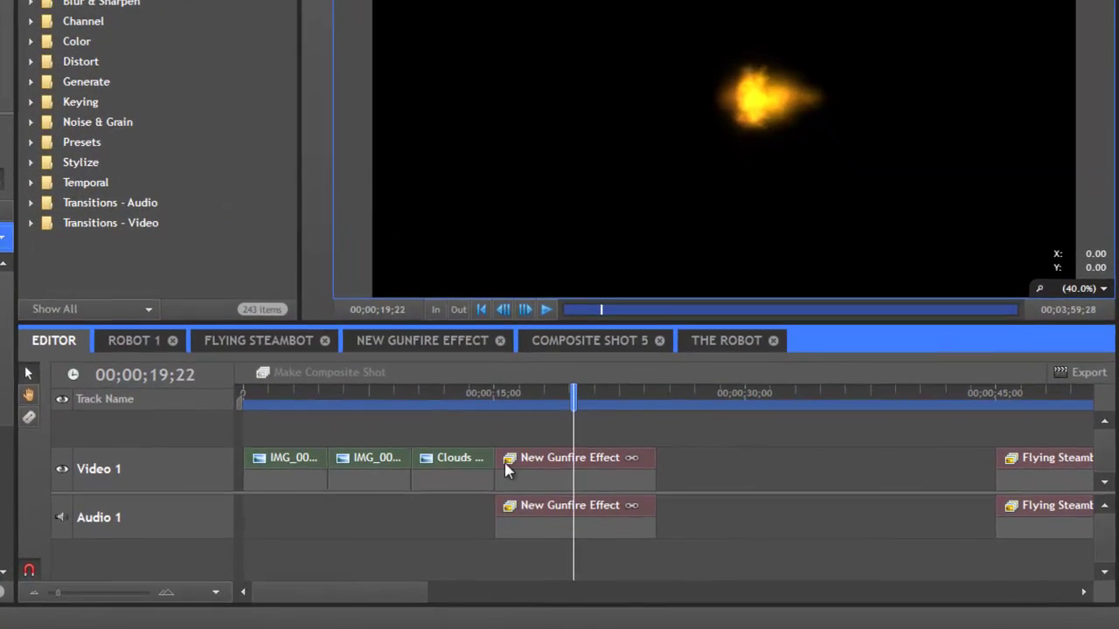
pyautogui.moveTo(506, 470); pyautogui.dragTo(586, 469)
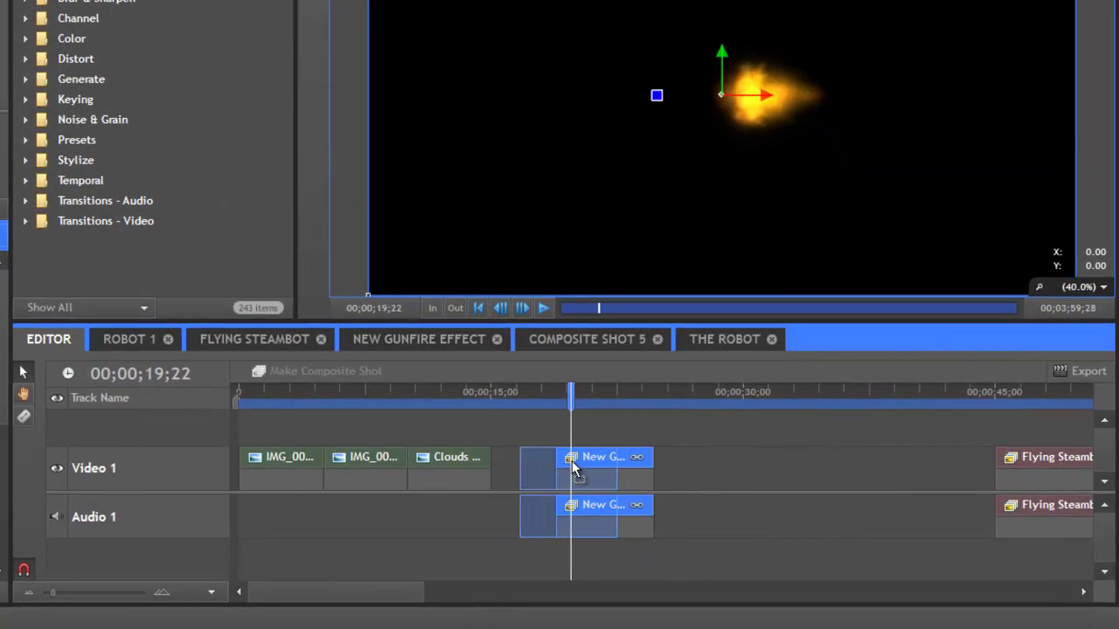
pyautogui.click(418, 343)
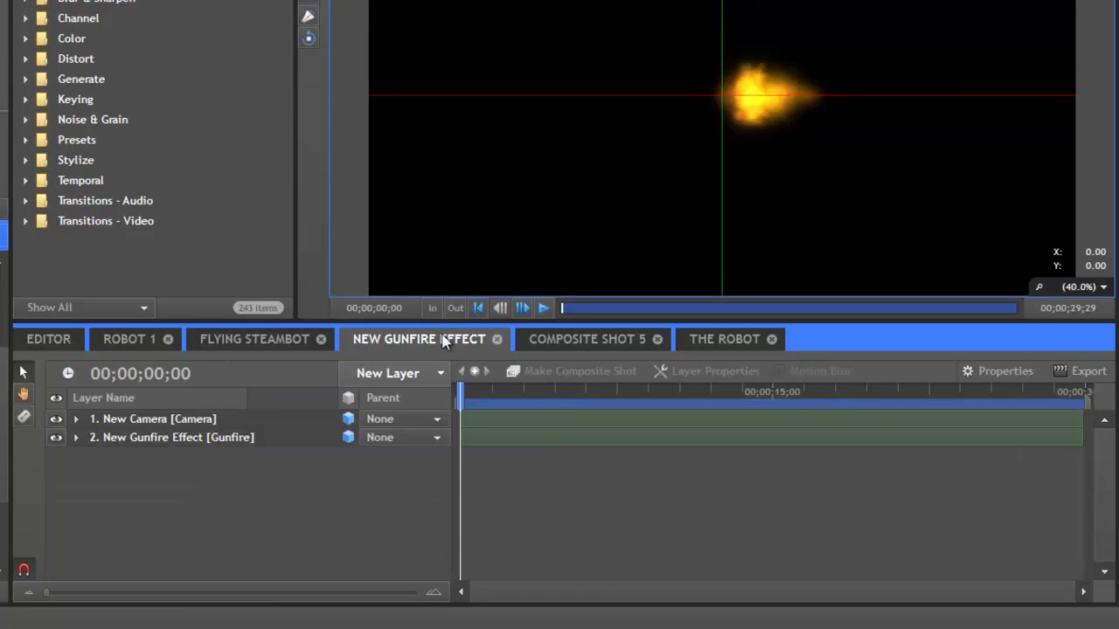
pyautogui.moveTo(1084, 395); pyautogui.dragTo(940, 405)
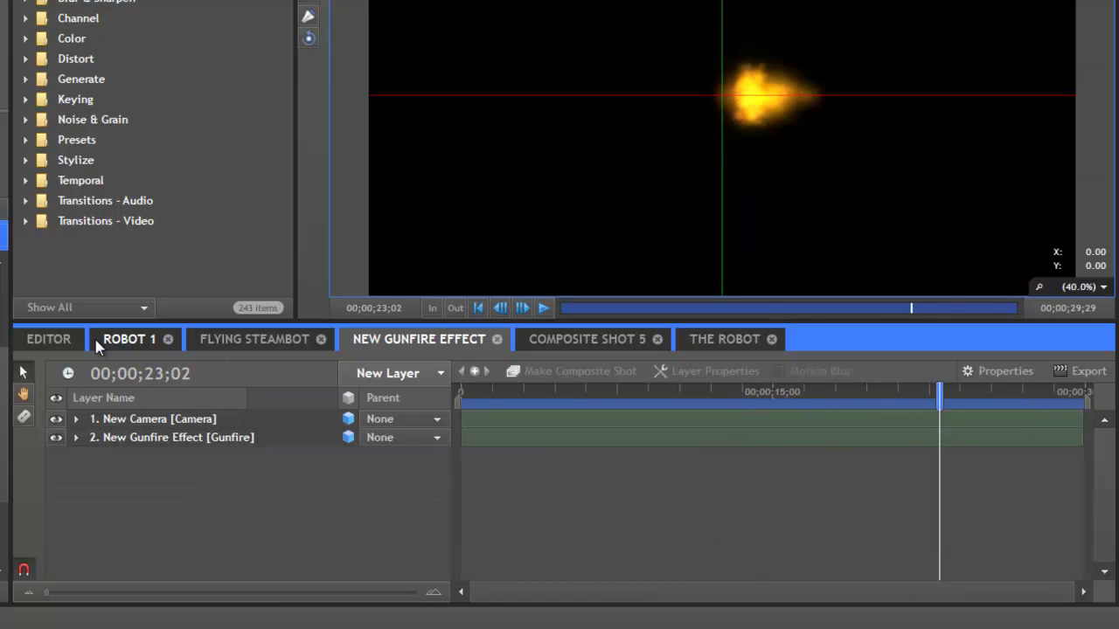
pyautogui.click(53, 340)
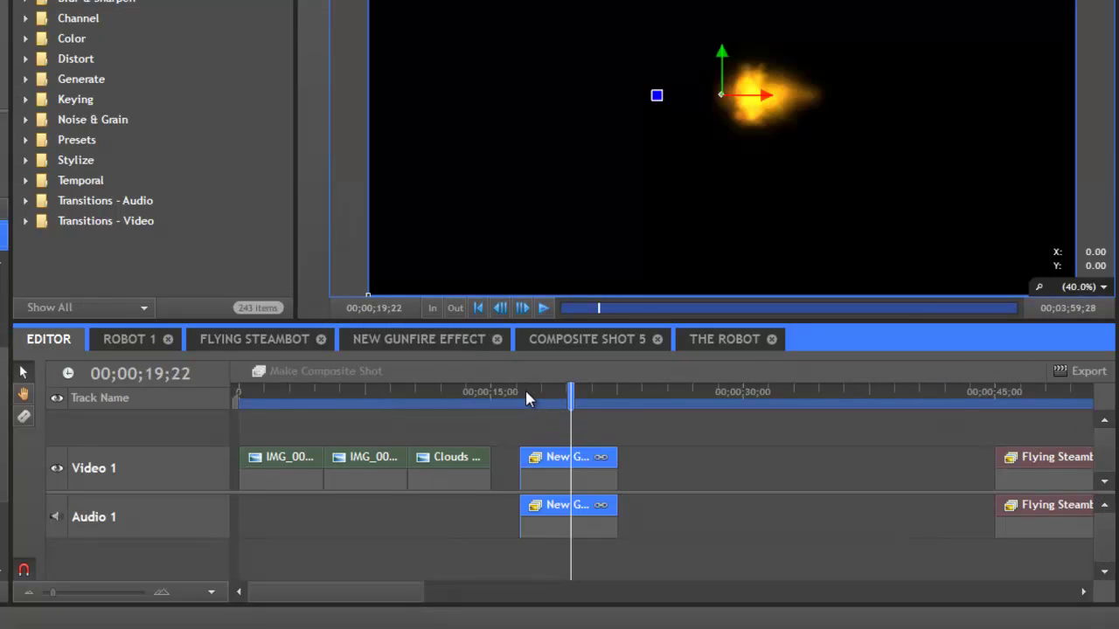
pyautogui.moveTo(526, 392); pyautogui.dragTo(571, 395)
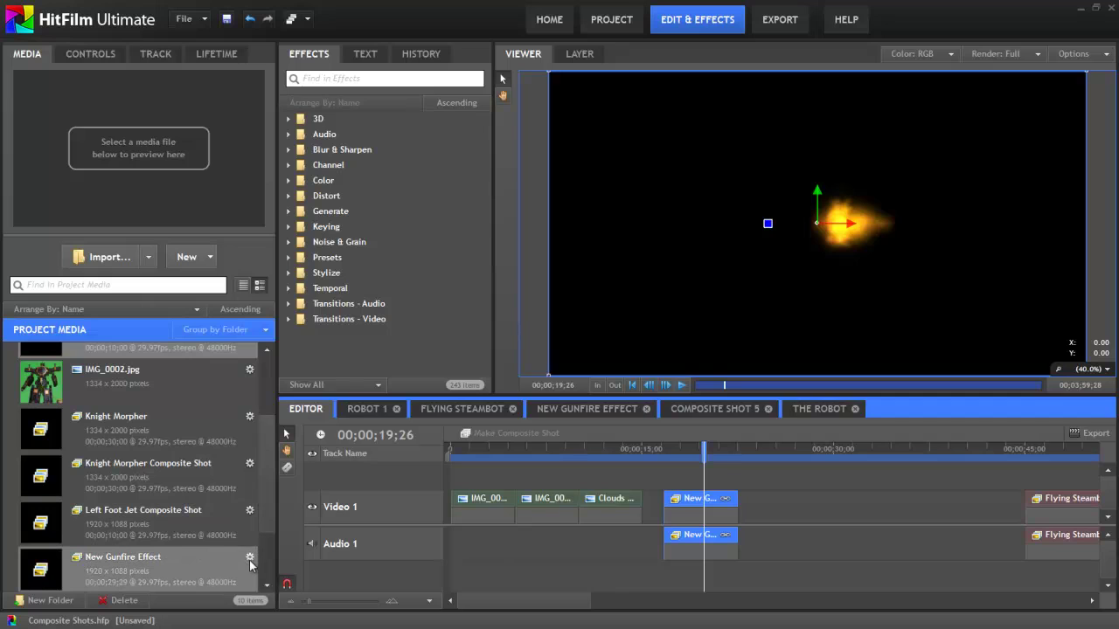
# Open the New Gunfire Effect composite's properties, showing 1920×1088, 29.97 fps and 00:00:29:29 duration
pyautogui.click(249, 559)
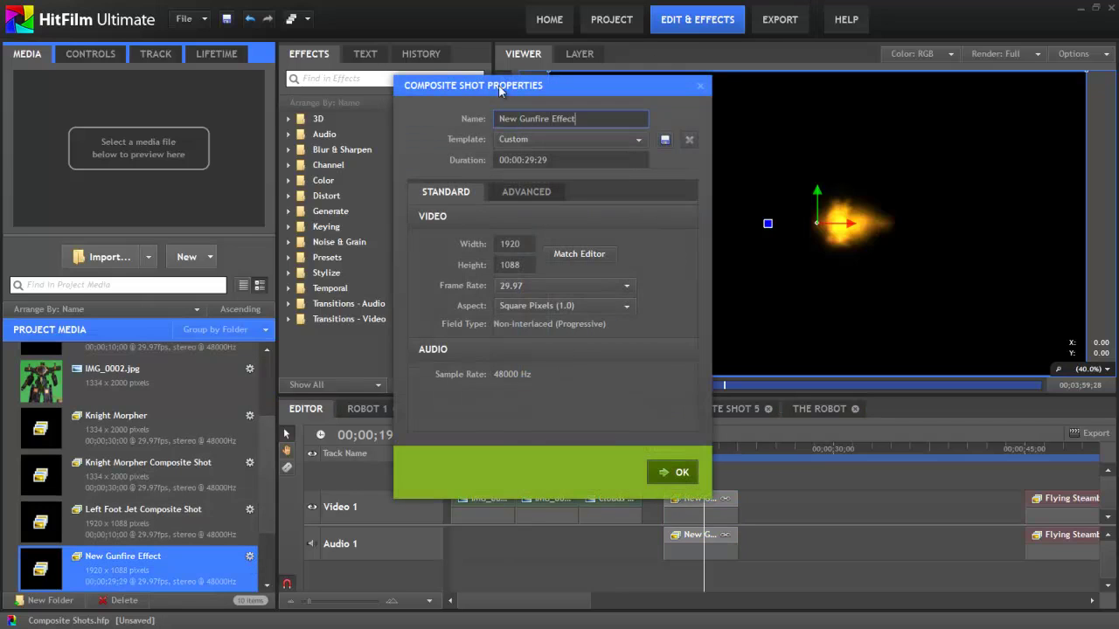
pyautogui.click(701, 86)
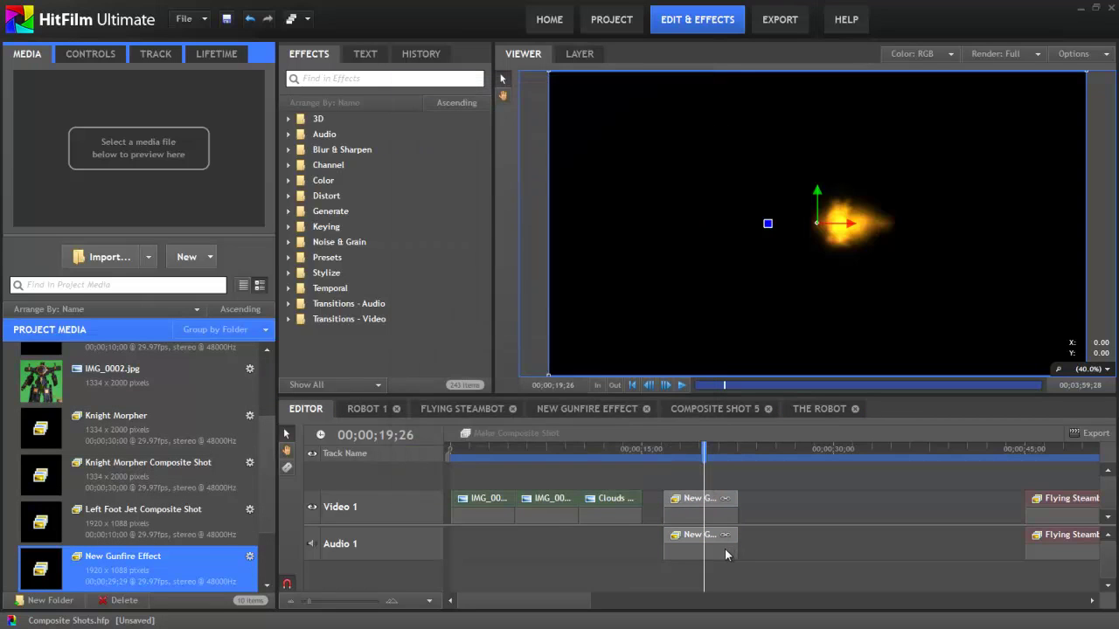
pyautogui.rightClick(692, 512)
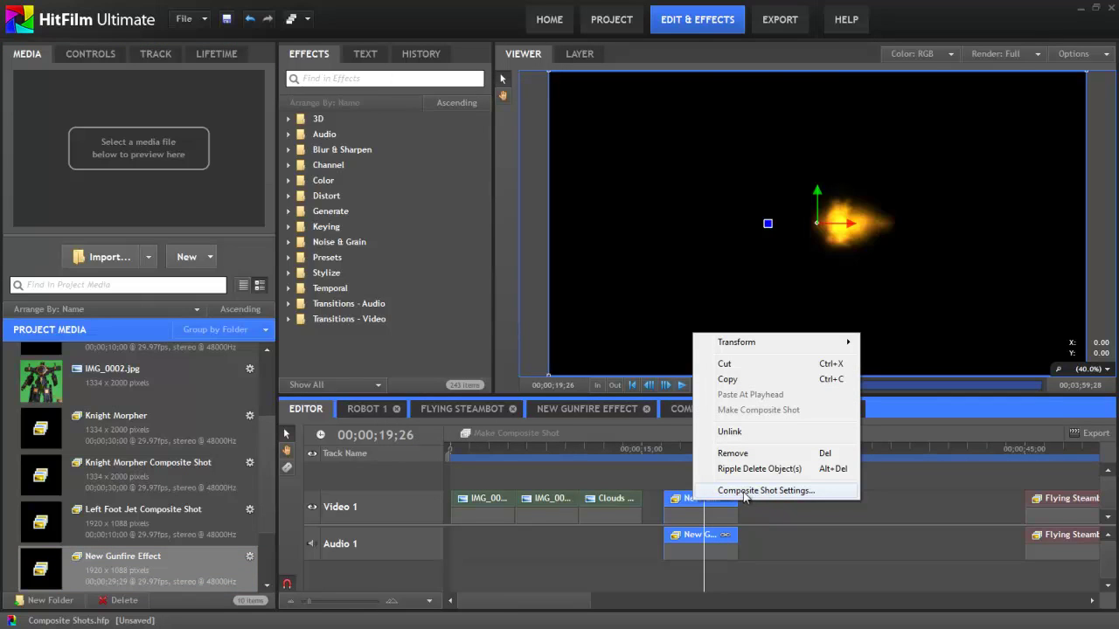
pyautogui.click(784, 492)
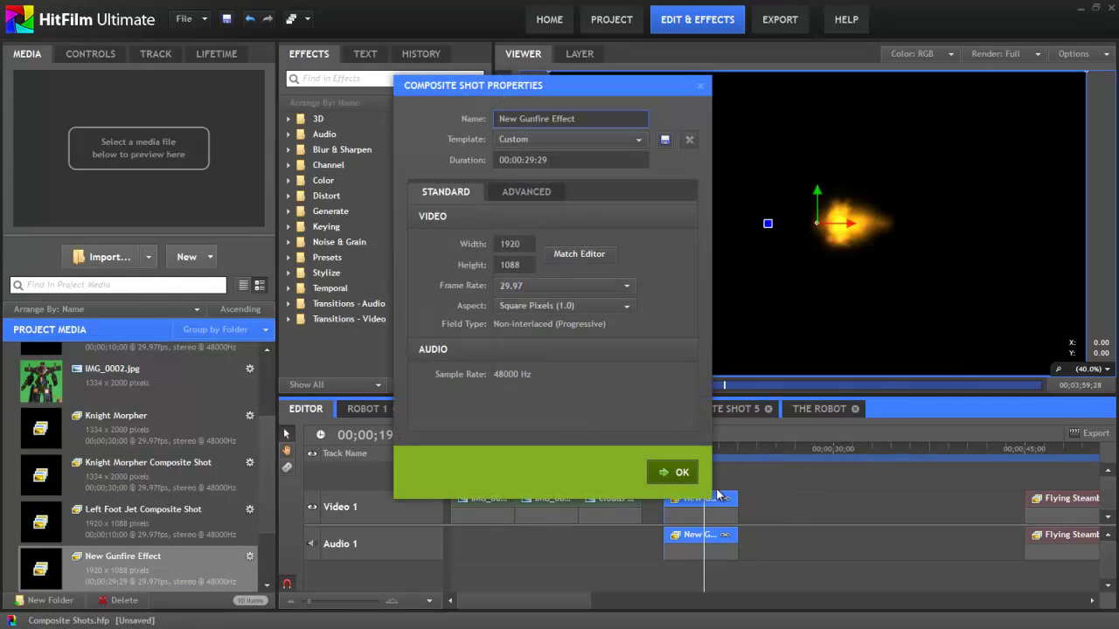
pyautogui.click(699, 90)
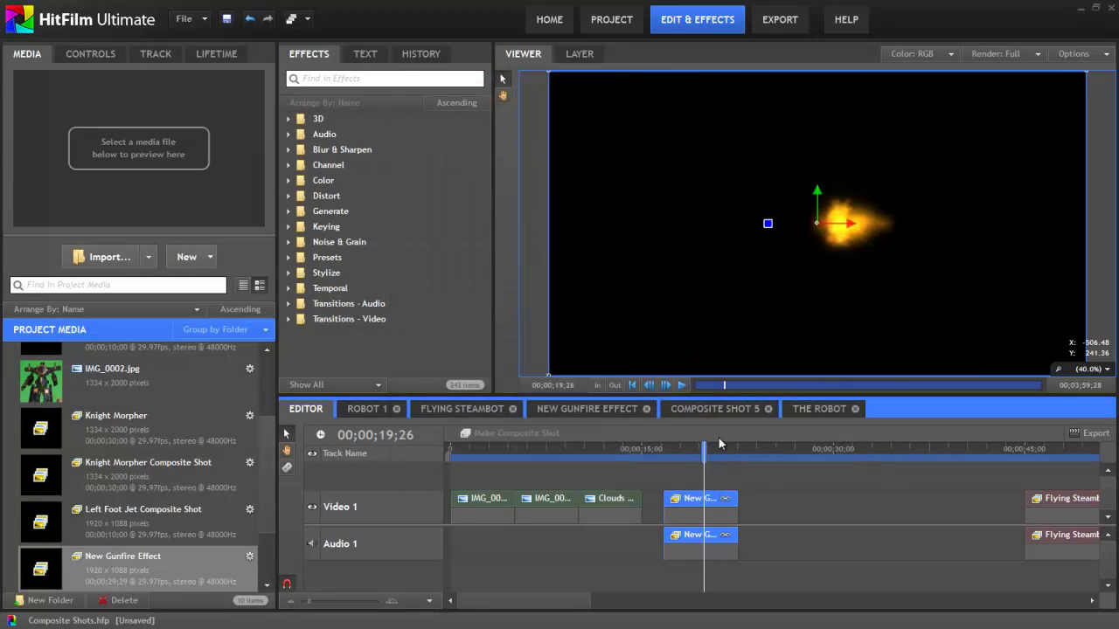
pyautogui.click(584, 409)
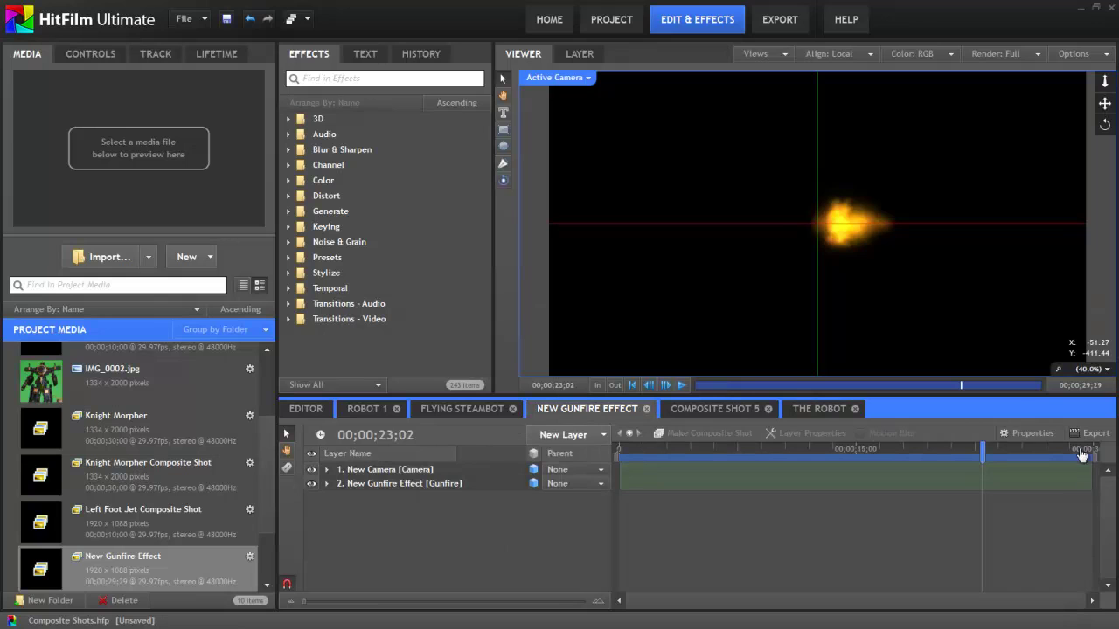
pyautogui.click(1033, 434)
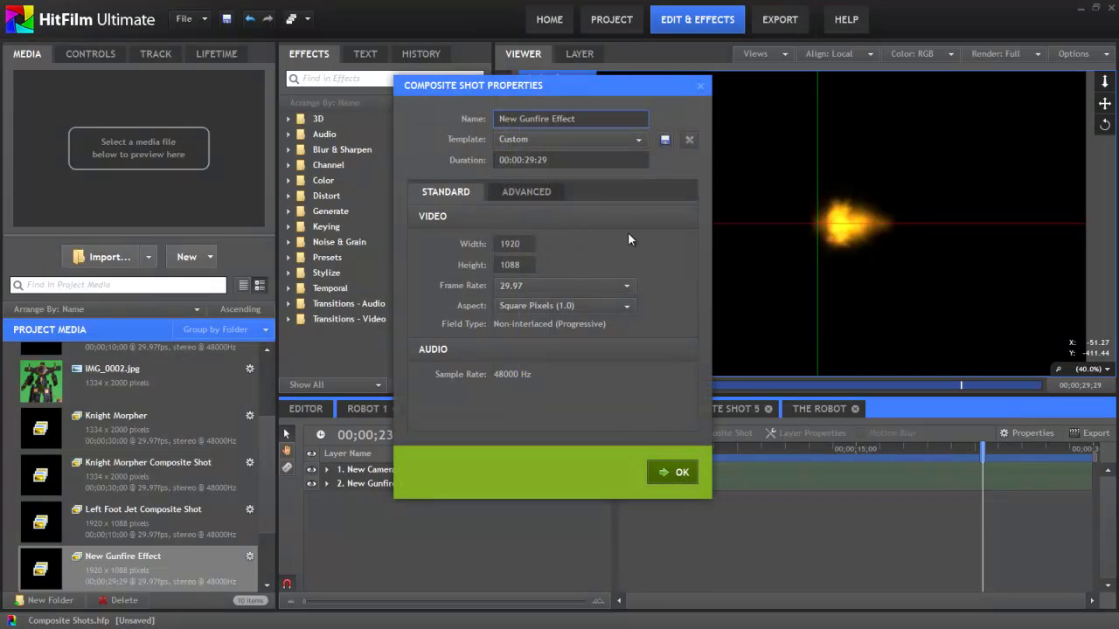